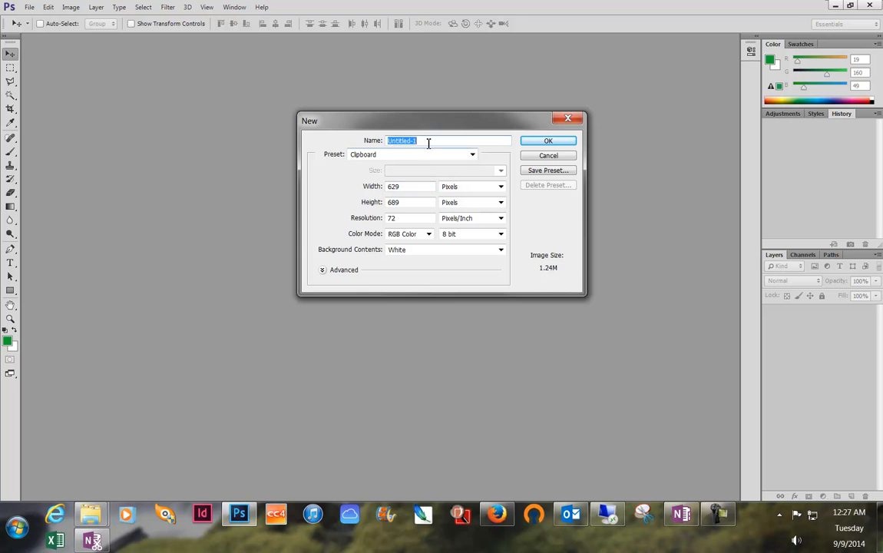
Step: Name the new document Test Banner and set its size to 96 inches wide by 48 inches high
text(T)
click(470, 186)
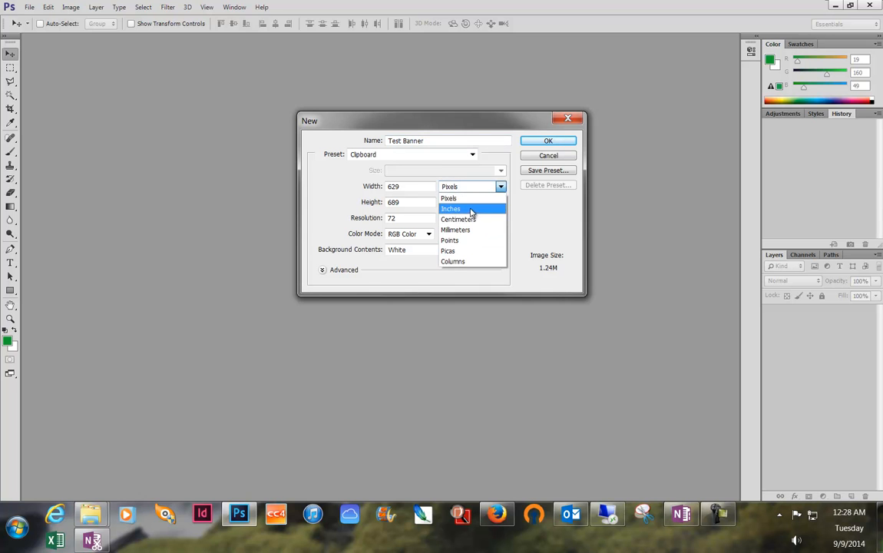
click(471, 210)
click(417, 190)
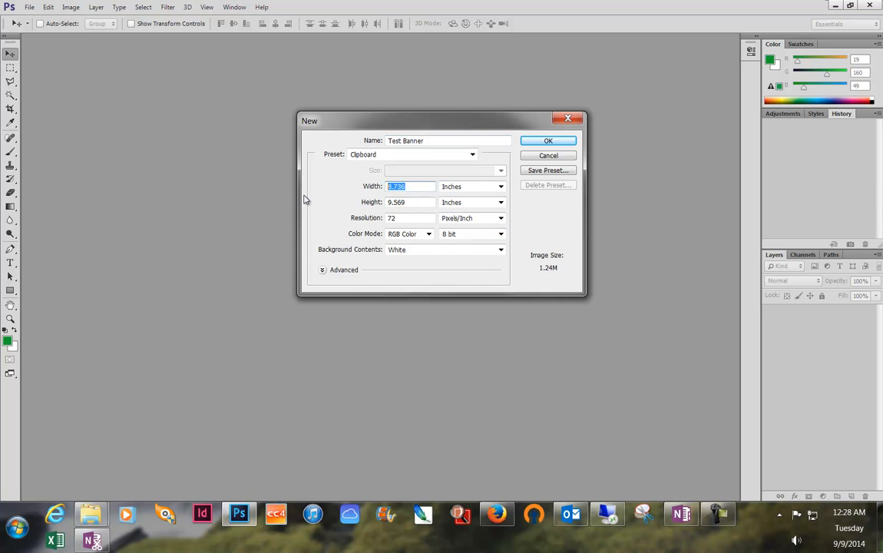
text(96)
key(Tab)
key(Tab)
text(48)
key(Tab)
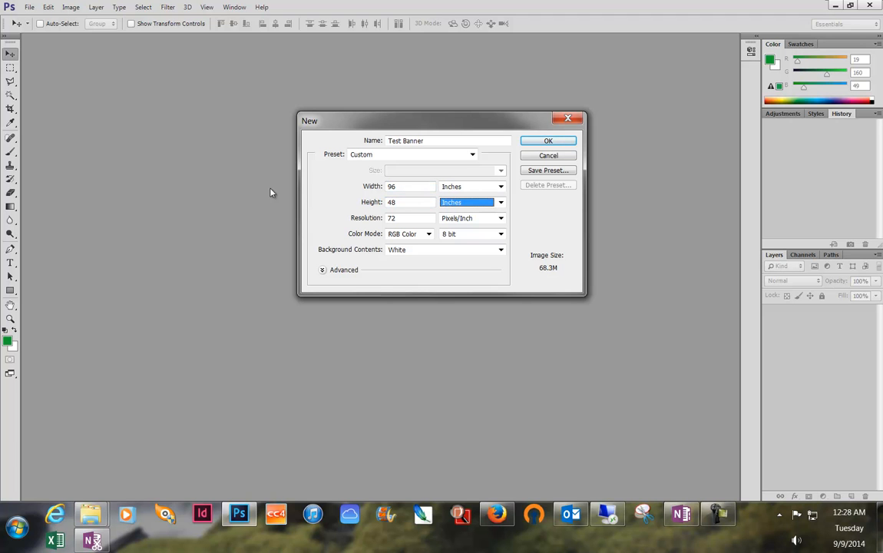
Step: Set the new document to CMYK Color at 100 pixels/inch and create it
click(410, 234)
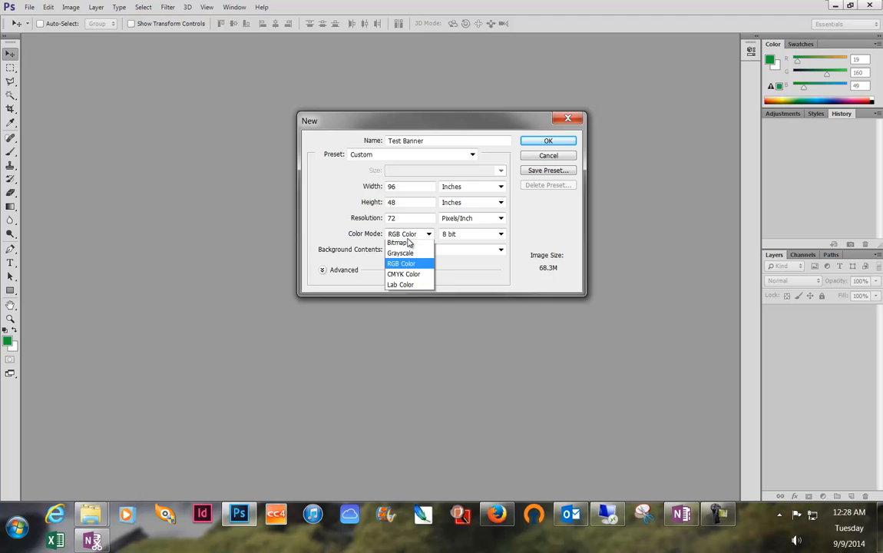
click(419, 277)
double_click(417, 218)
text(100)
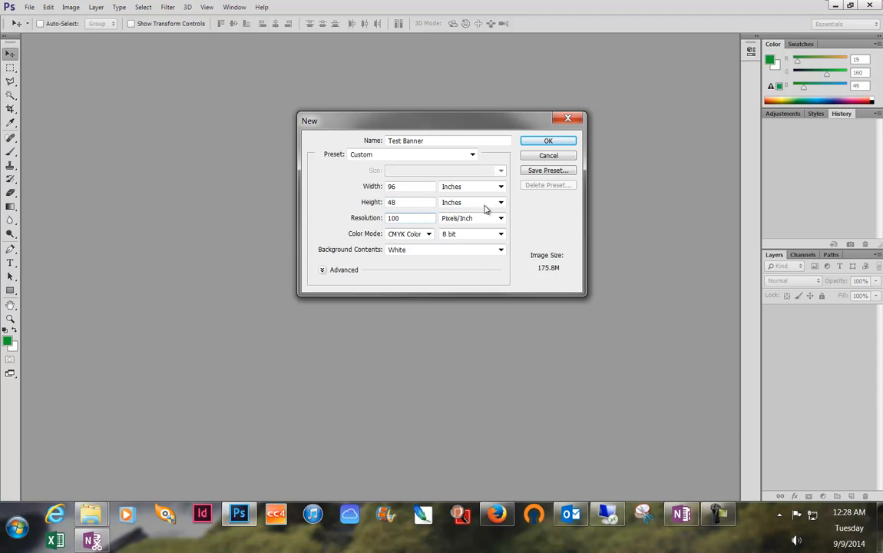
click(544, 143)
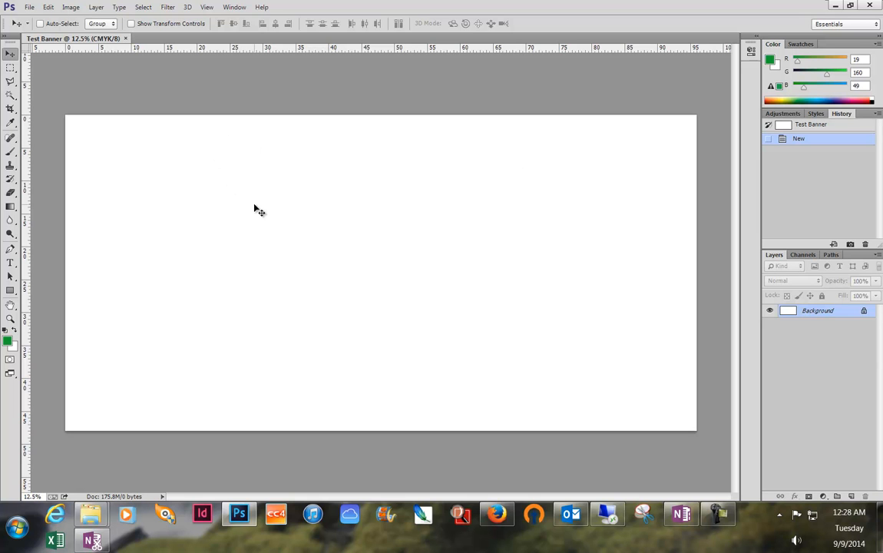
Step: Open both nature wallpapers, car photo.jpg, logo_172.png, the Green Room family portrait and temple.jpg from the My Photos folder
click(27, 7)
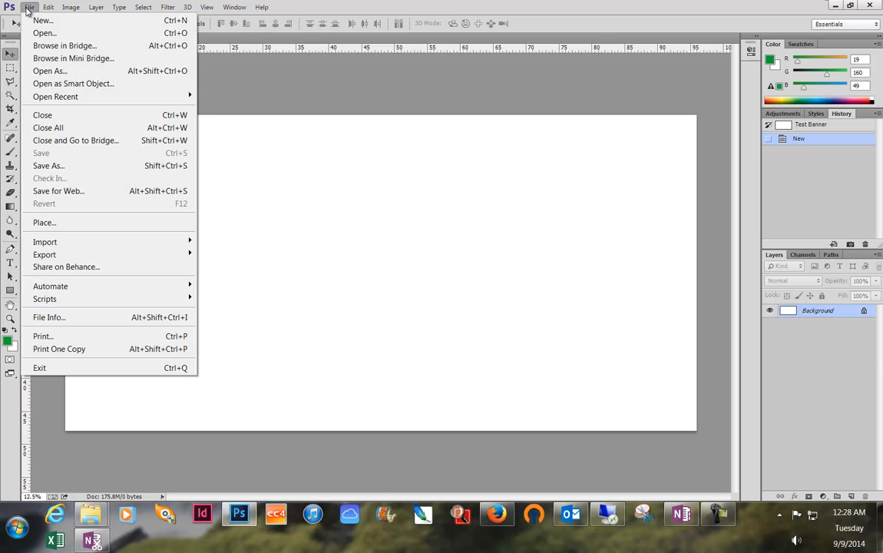
click(48, 33)
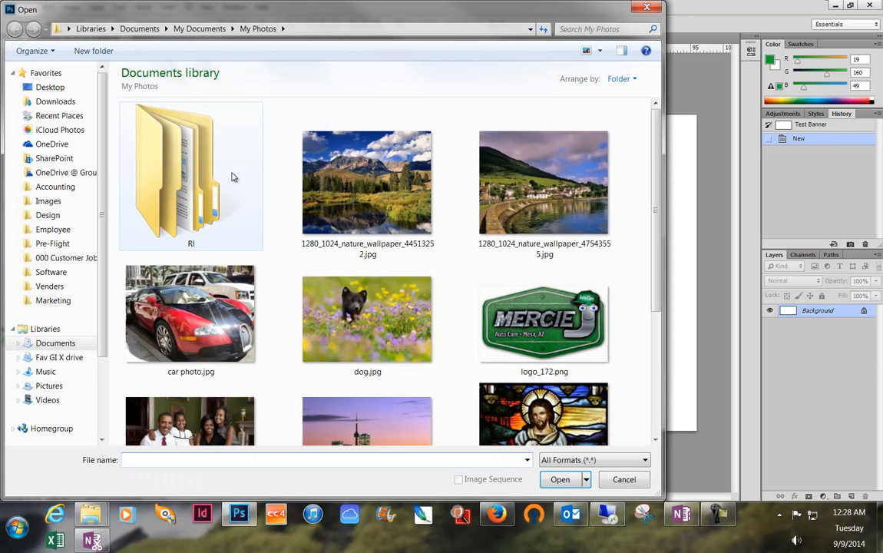
click(347, 214)
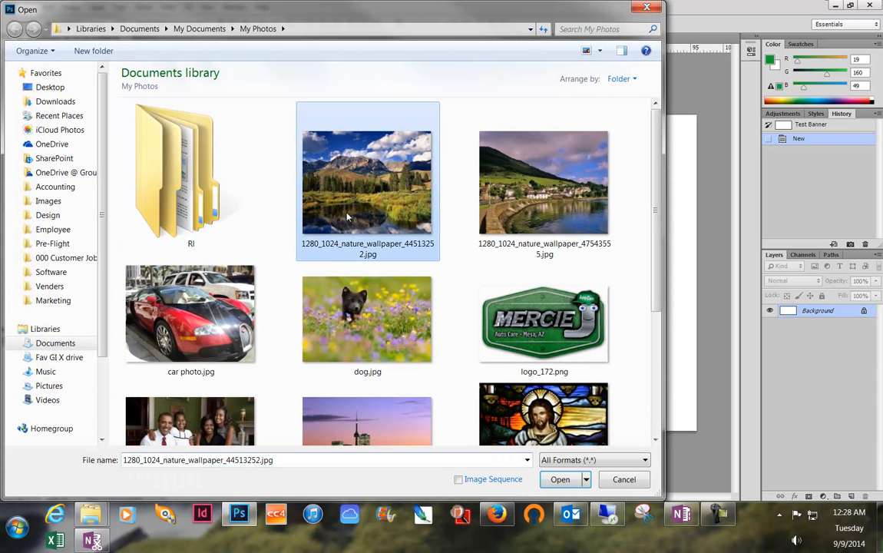
ctrl+click(515, 220)
ctrl+click(537, 323)
ctrl+click(203, 352)
scroll(204, 352, down, 3)
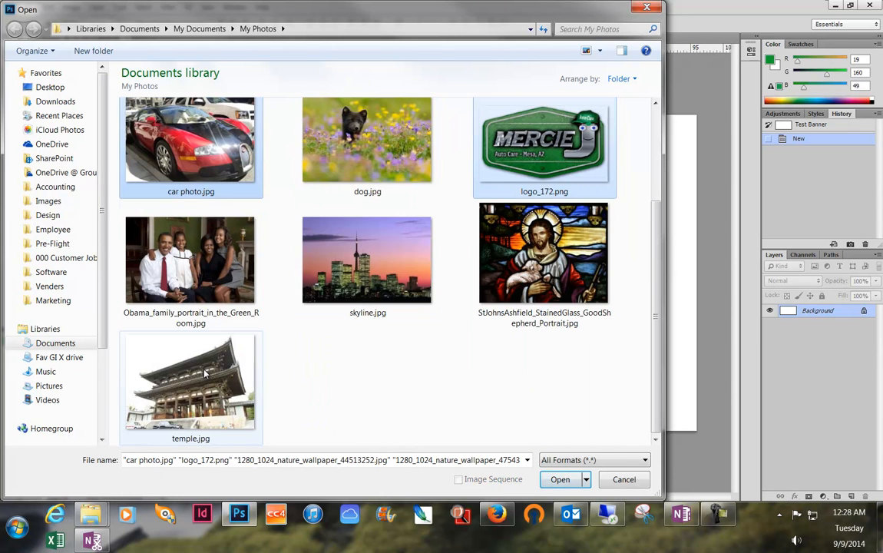
ctrl+click(194, 323)
ctrl+click(199, 396)
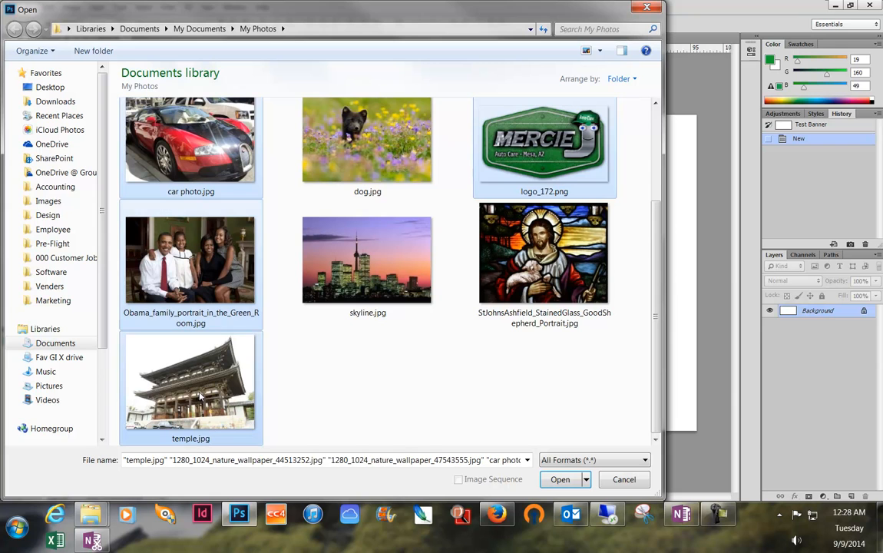
click(560, 479)
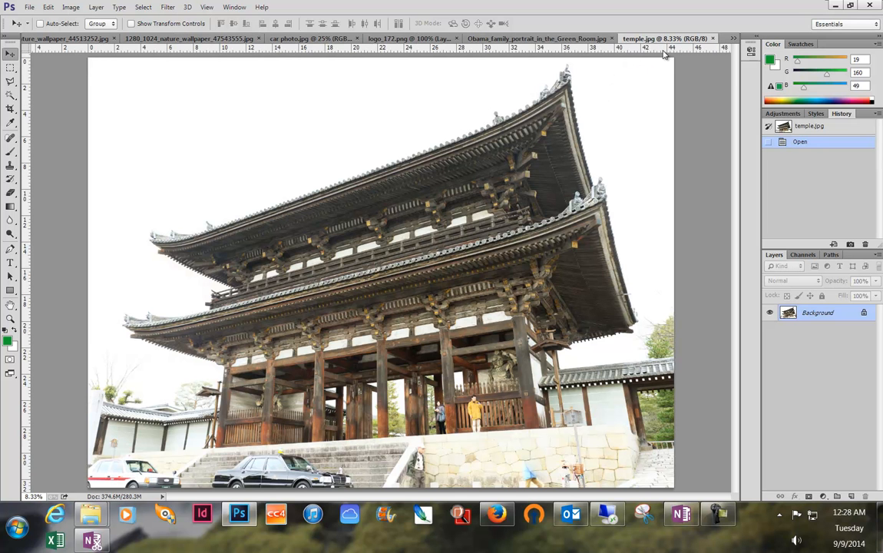
Step: Detach temple.jpg, the family portrait and logo_172.png into floating windows and minimize each one
drag(694, 42, 148, 76)
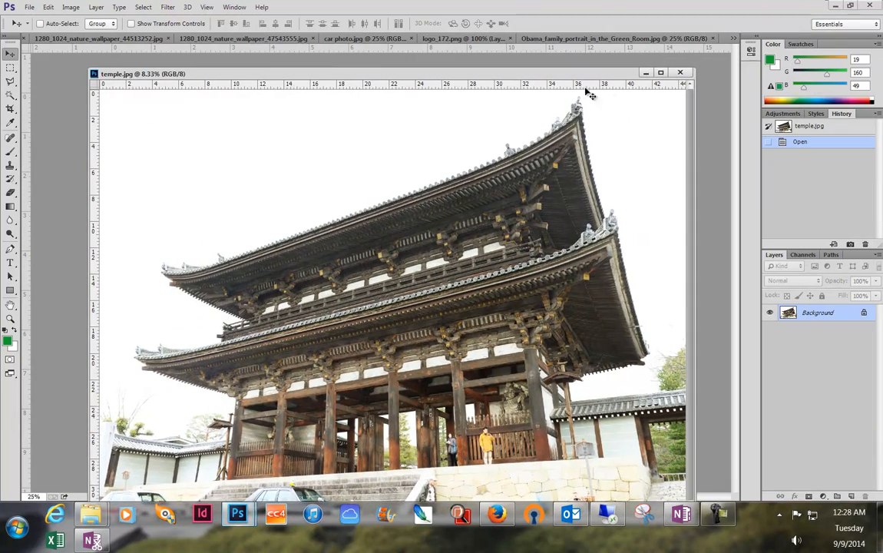
click(644, 74)
drag(551, 43, 602, 79)
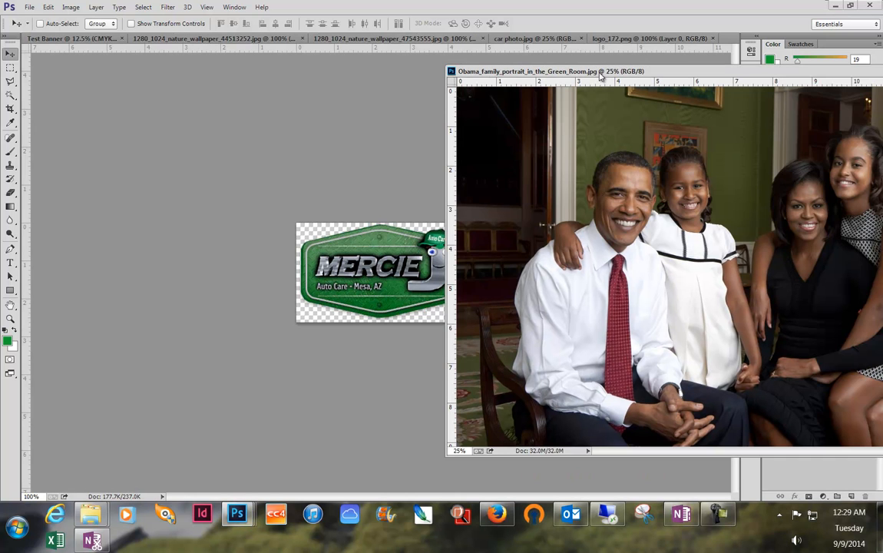
click(881, 71)
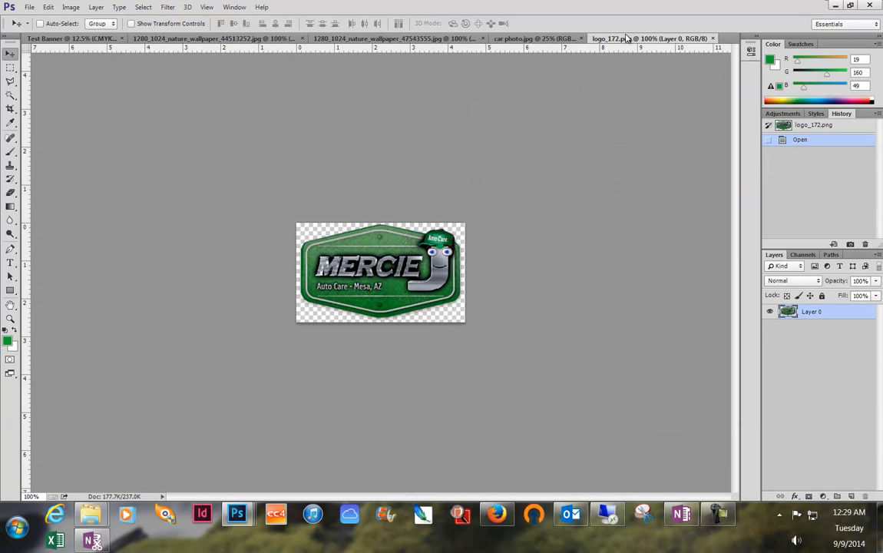
drag(628, 42, 592, 89)
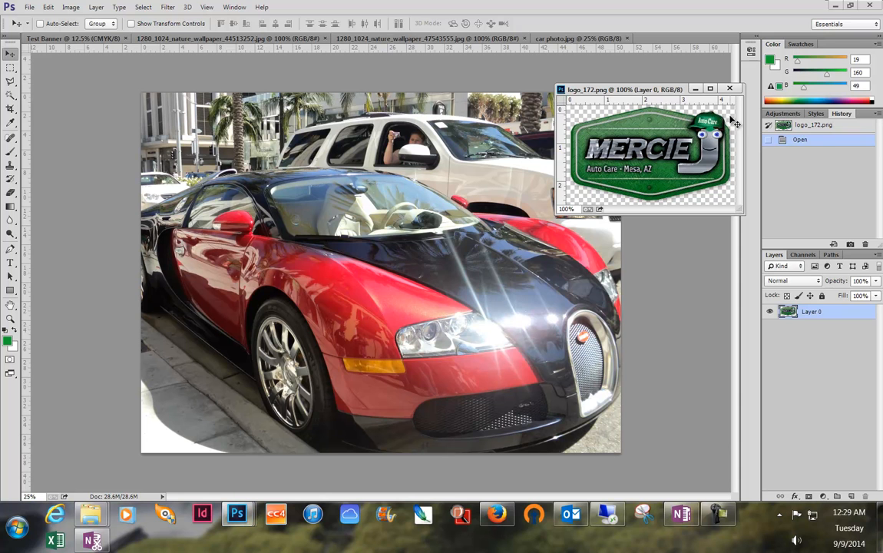
click(694, 91)
Step: Float and minimize car photo.jpg and the village wallpaper, and float the mountain wallpaper over the middle of the banner
drag(571, 44, 571, 77)
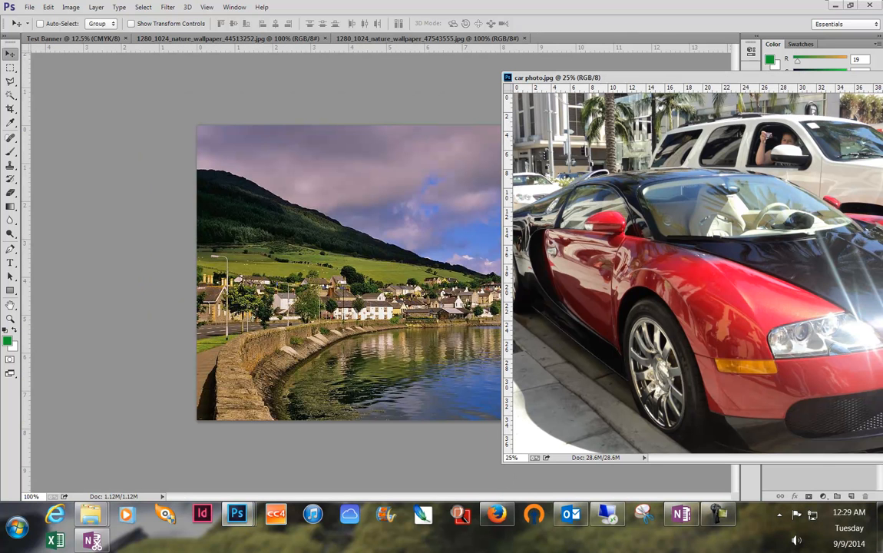
click(882, 78)
drag(448, 39, 510, 59)
click(661, 59)
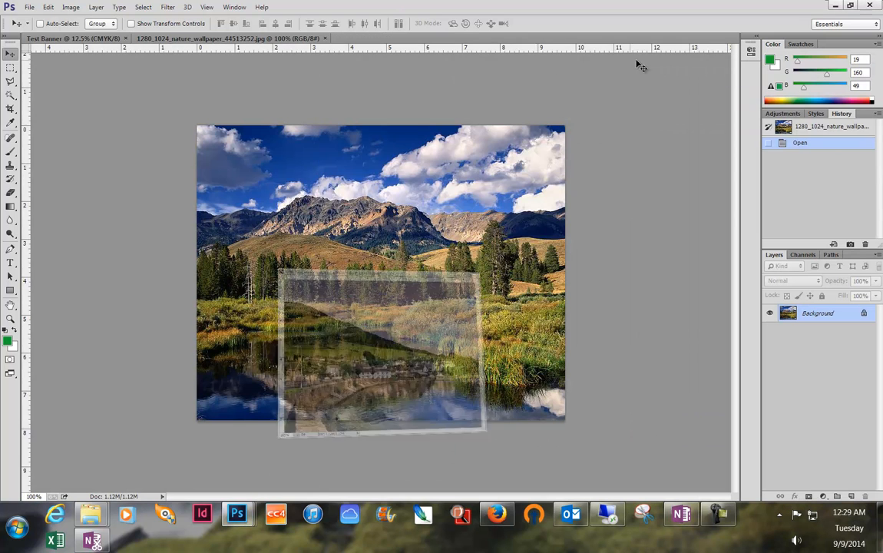
drag(308, 42, 309, 82)
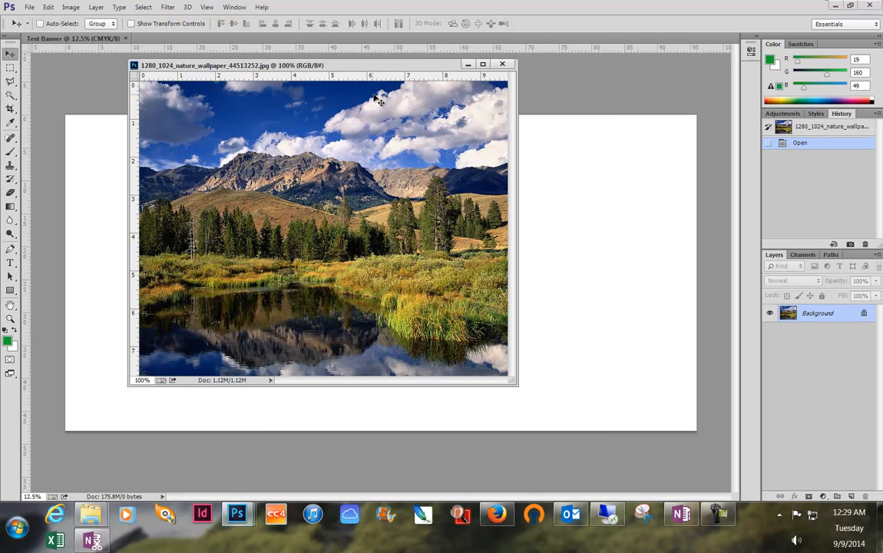
drag(399, 71, 496, 117)
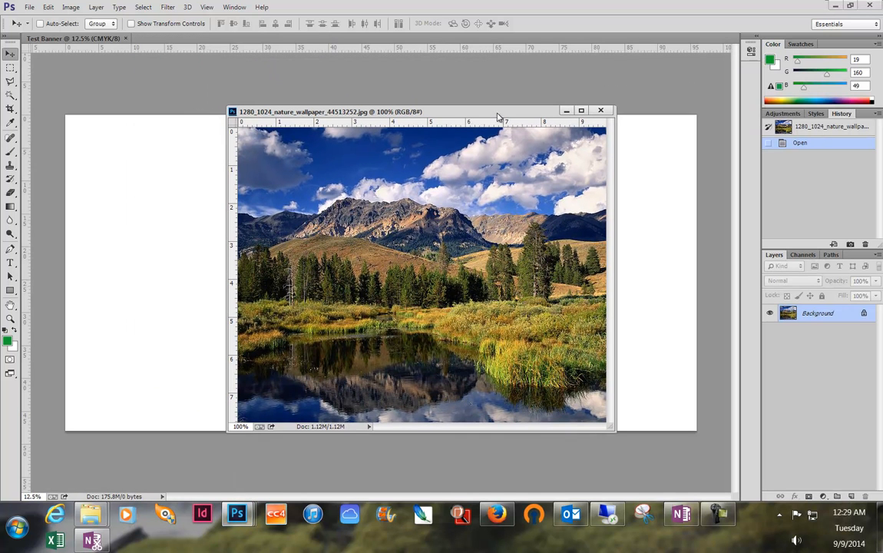
right_click(467, 116)
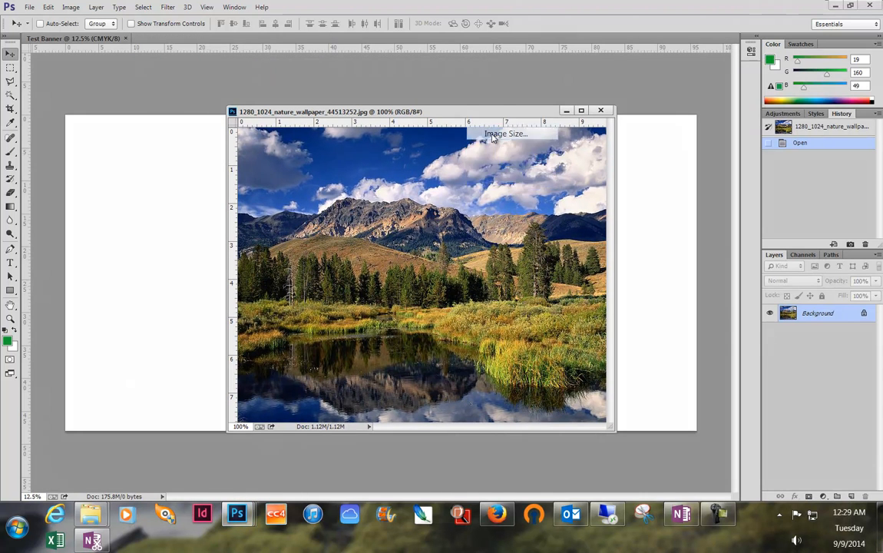
click(493, 134)
click(450, 236)
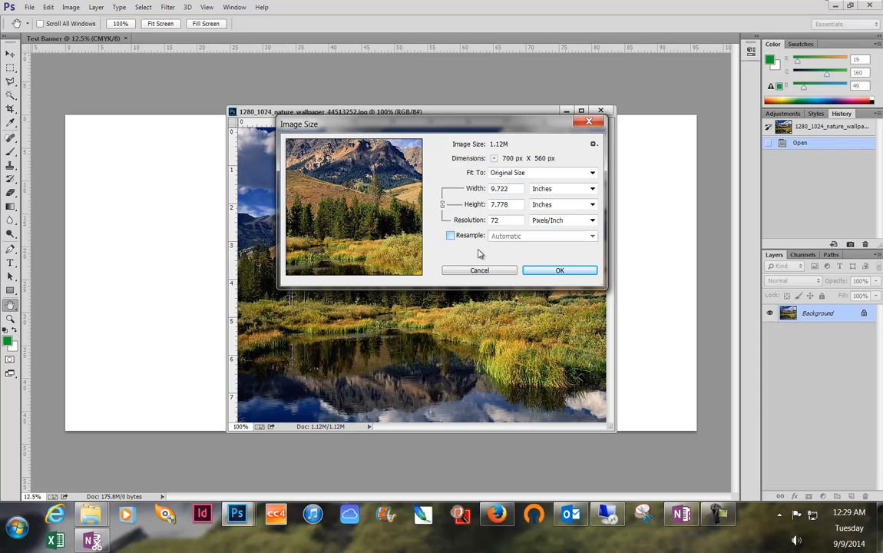
drag(517, 223, 477, 222)
text(100)
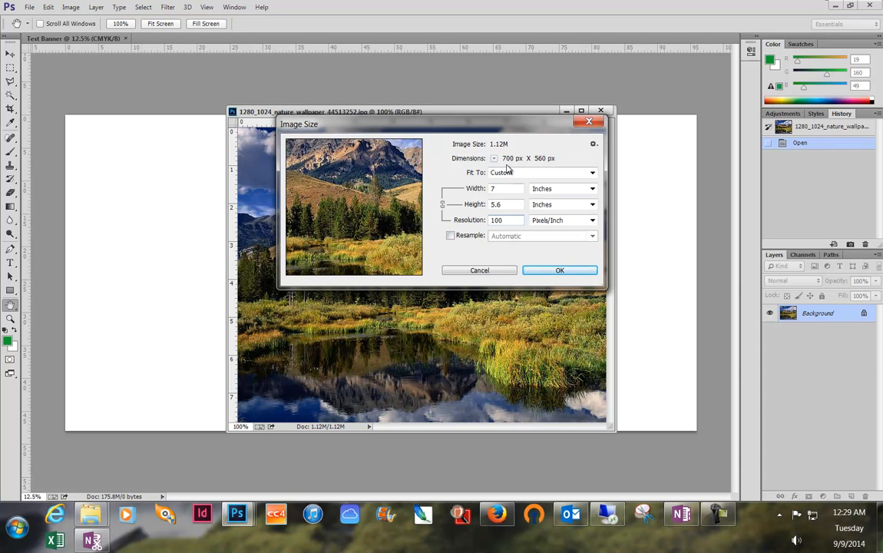
click(487, 271)
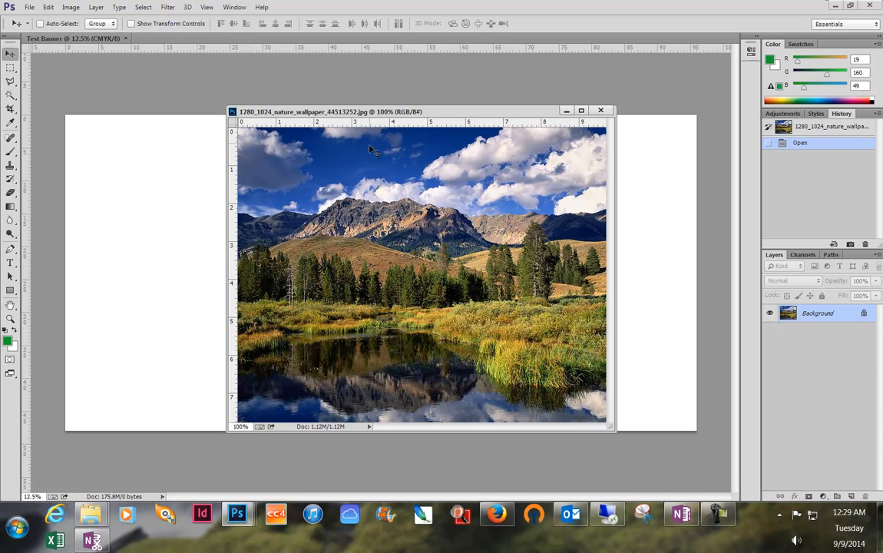
Step: Change the mountain wallpaper's image size to a resolution of 100 pixels/inch with Resample turned off
right_click(388, 113)
click(412, 135)
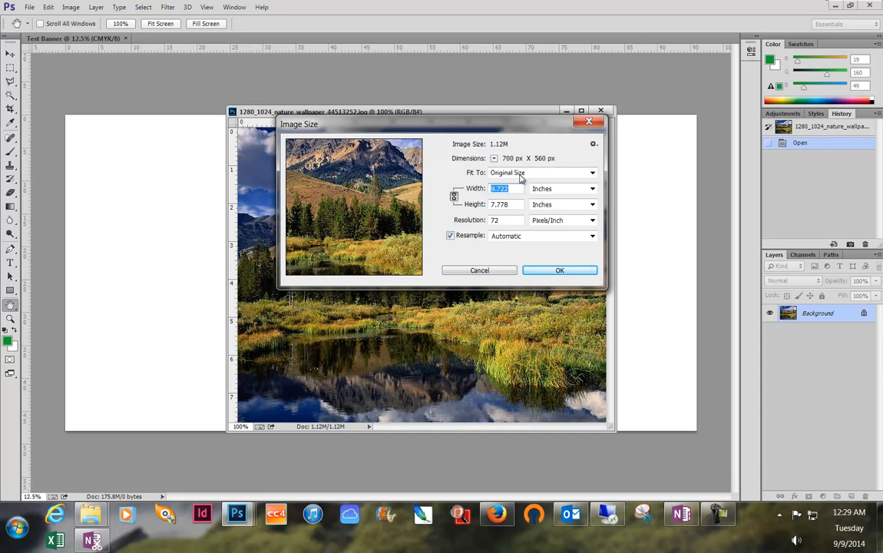
click(451, 235)
double_click(498, 219)
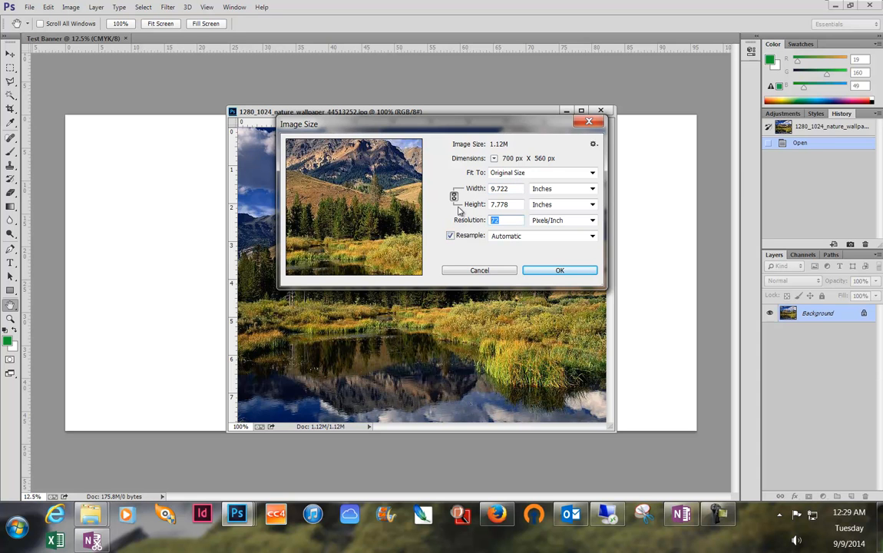
text(100)
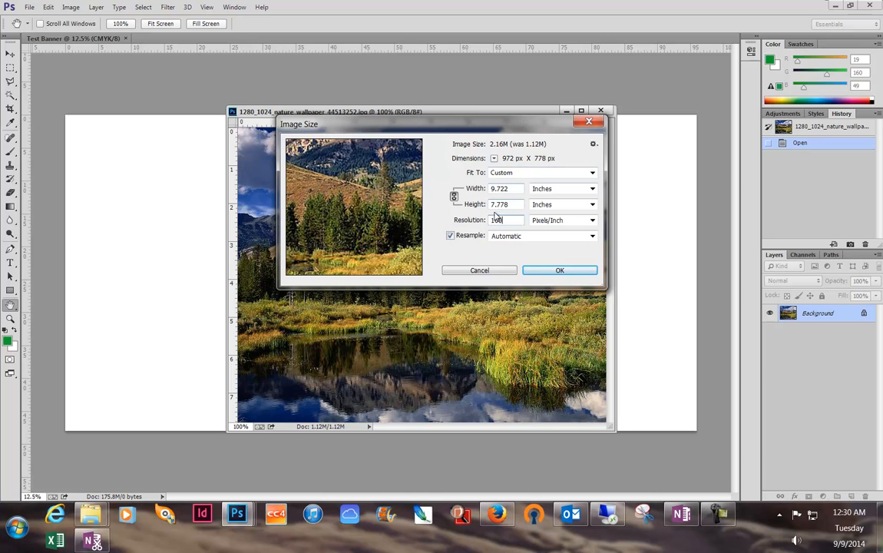
click(450, 236)
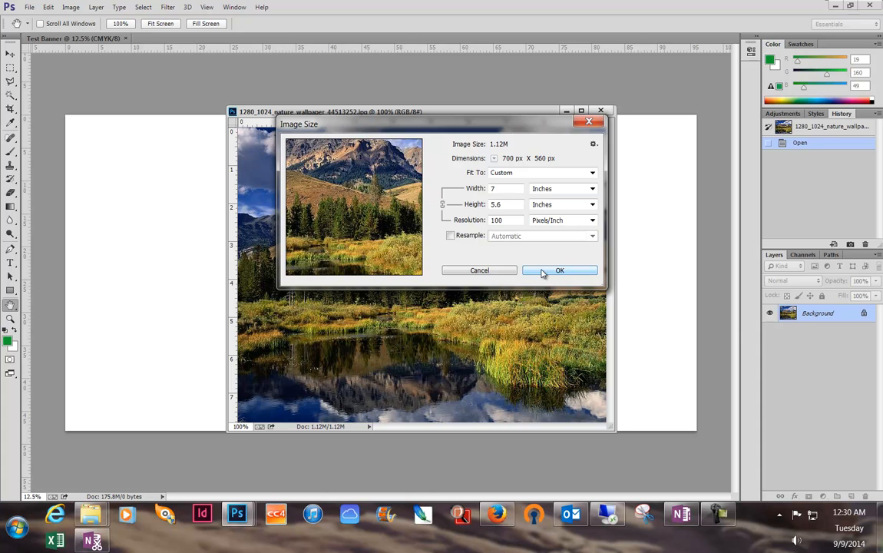
click(542, 272)
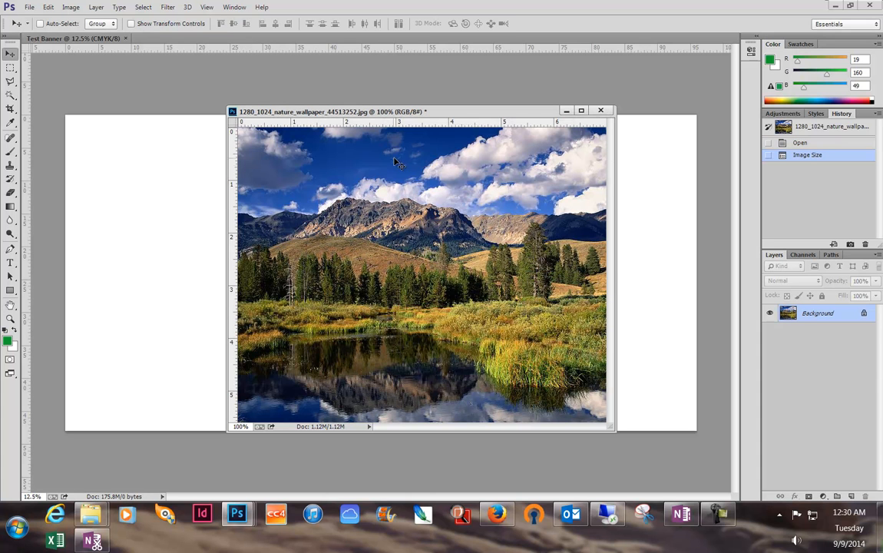
Step: Copy the mountain wallpaper into the Test Banner document and close the source image without saving
drag(378, 173, 119, 160)
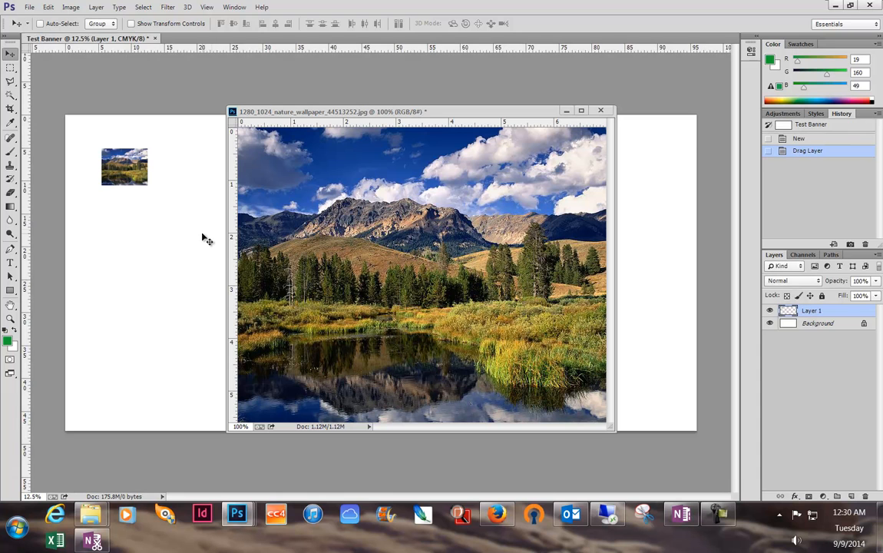
click(600, 111)
click(453, 197)
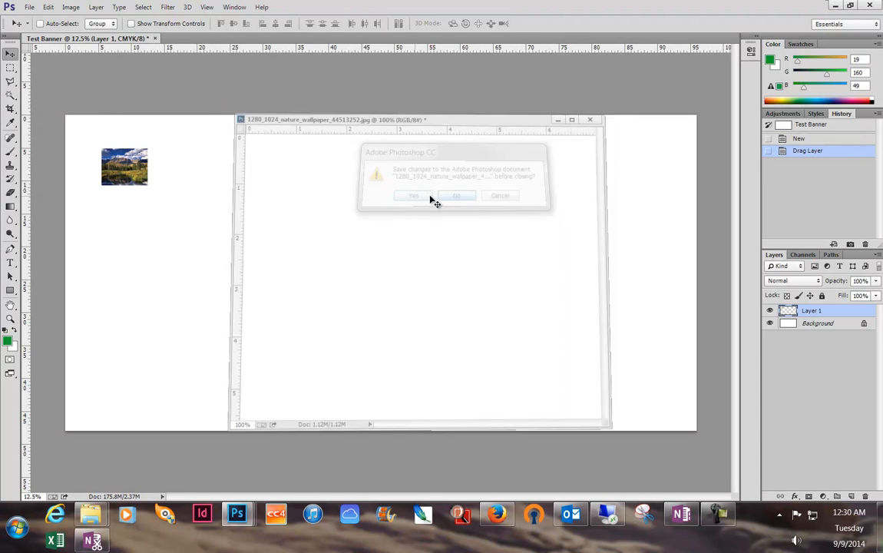
Step: Move the mountain picture to about 34 inches across and 15 inches down on the banner, and inspect its image quality
drag(171, 163, 321, 226)
scroll(302, 239, up, 1)
scroll(302, 239, up, 8)
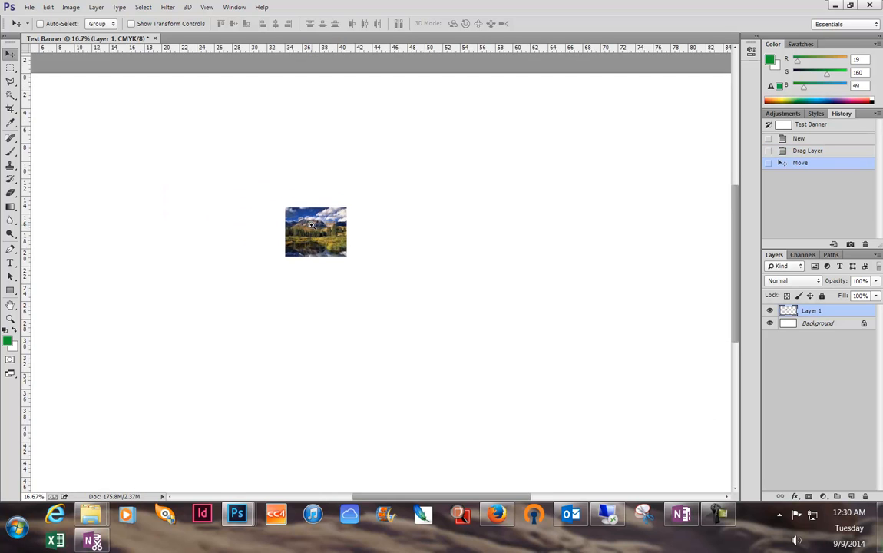
scroll(314, 228, up, 2)
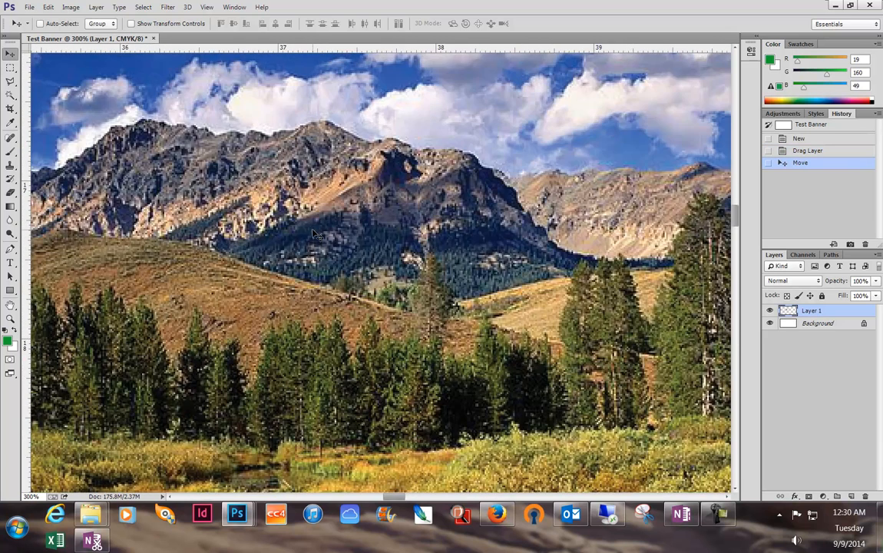
scroll(312, 229, down, 4)
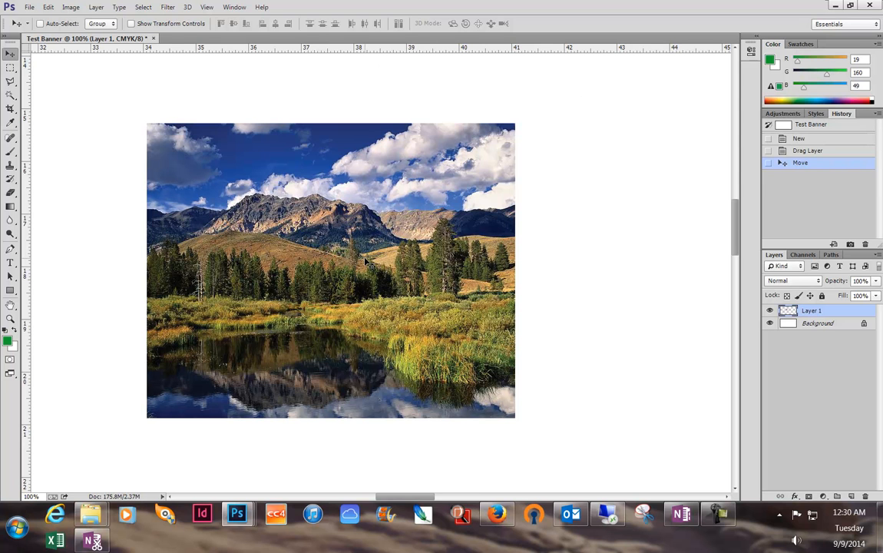
alt+click(362, 241)
alt+click(361, 241)
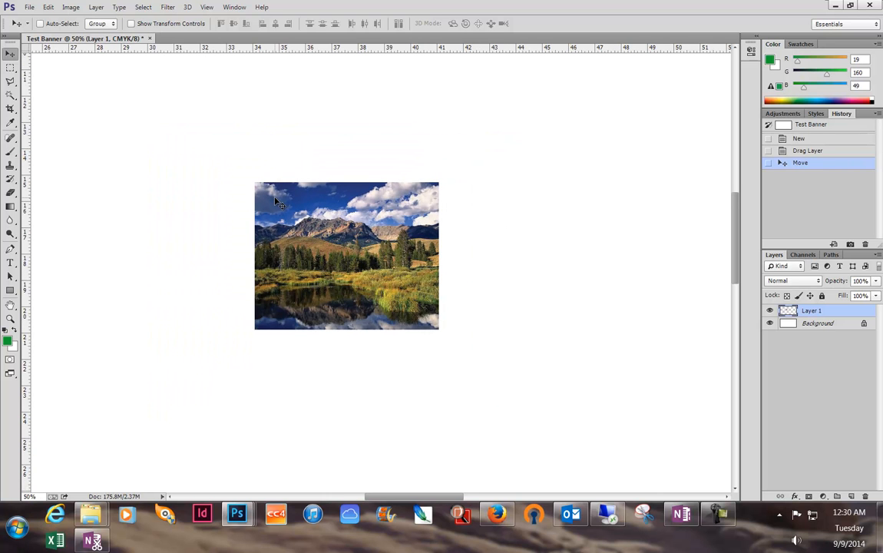
Step: Set the ruler origin to the mountain picture's upper-left corner and place a vertical guide at about 14 inches
drag(23, 46, 255, 182)
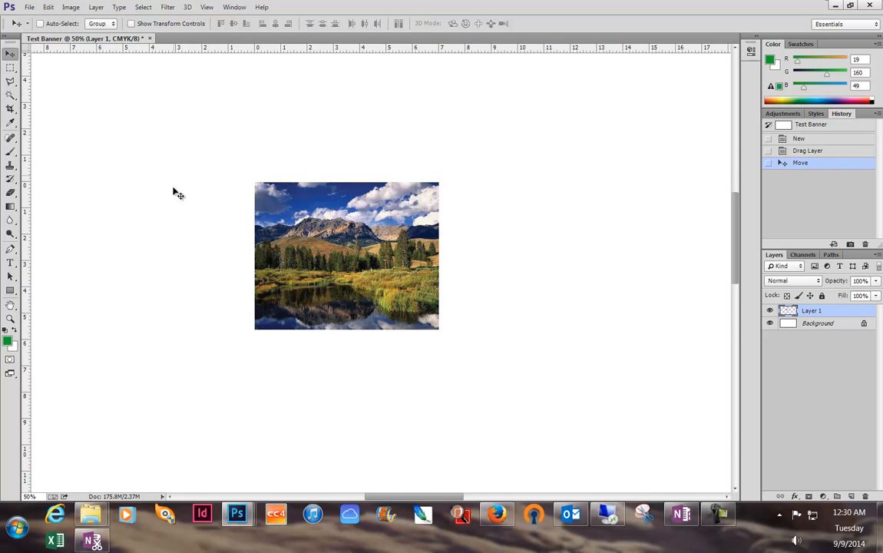
drag(26, 113, 624, 139)
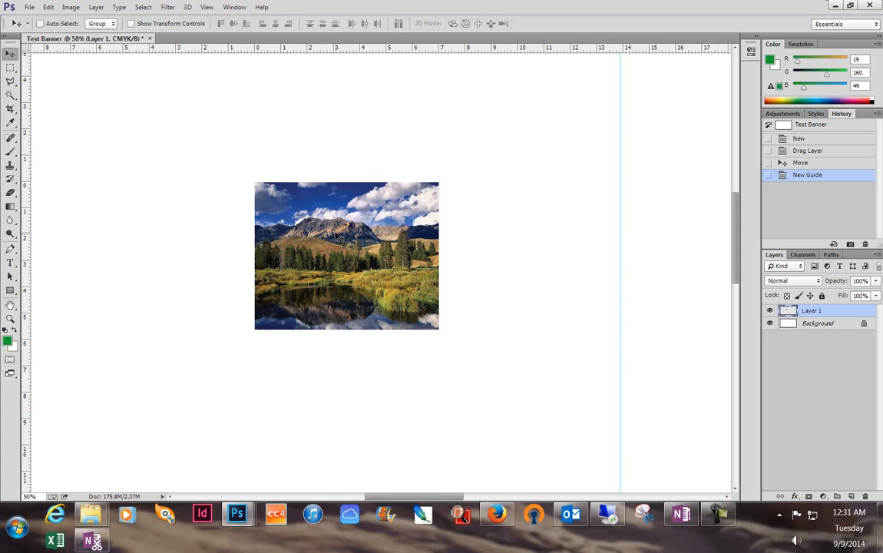
Step: Scale the mountain picture to about 200% so its right edge meets the vertical guide
key(ctrl+t)
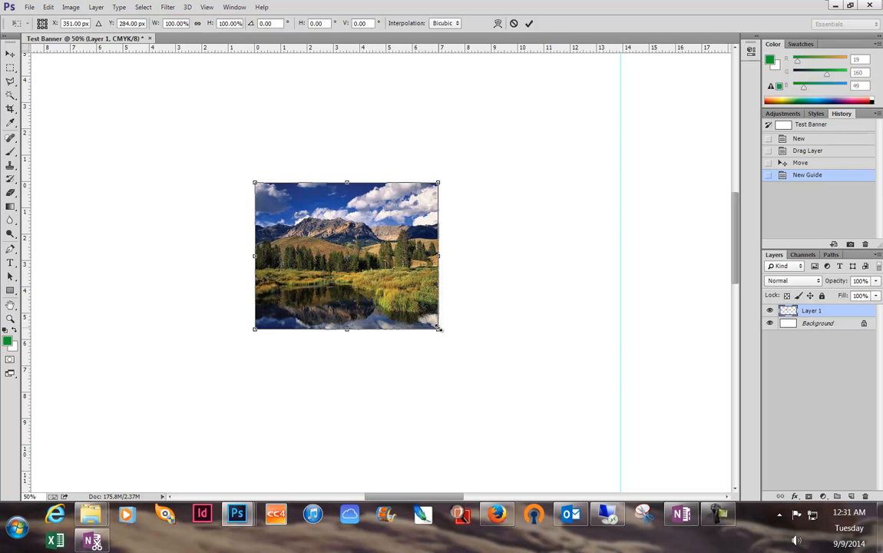
drag(438, 328, 628, 465)
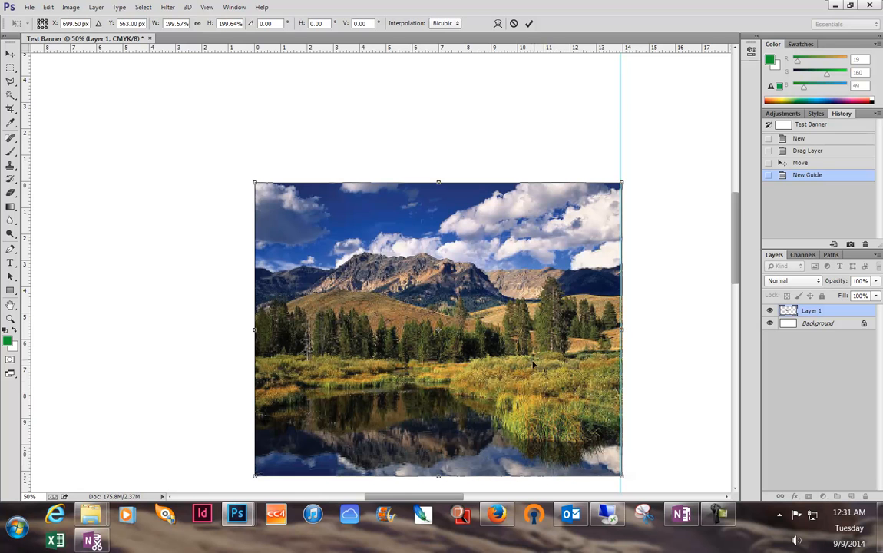
key(Return)
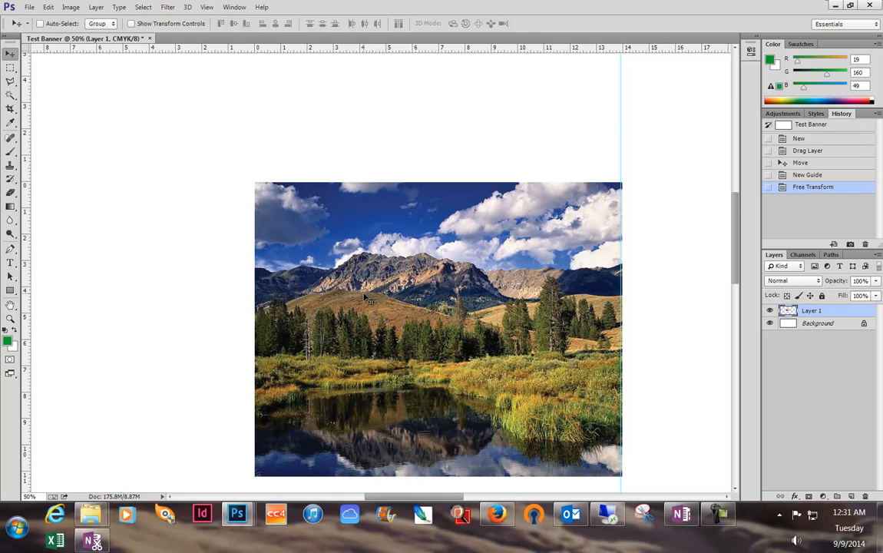
Step: Examine the enlarged mountain picture's image quality up close, from the hillside and trees across to its right edge
scroll(364, 292, up, 1)
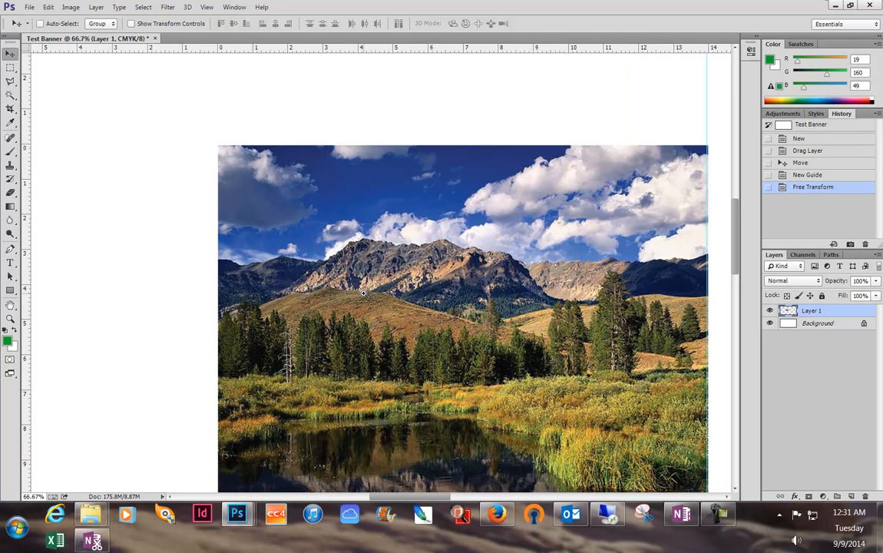
scroll(467, 304, up, 1)
scroll(443, 311, up, 1)
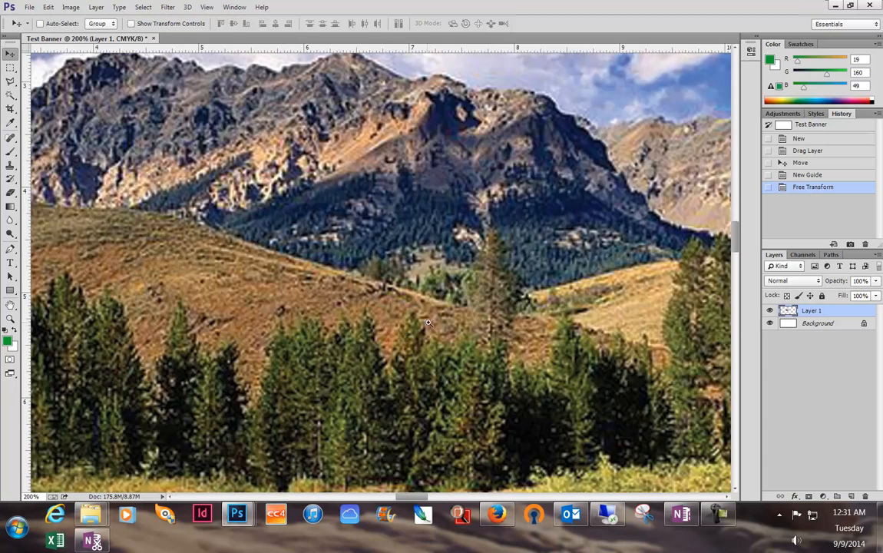
scroll(349, 252, up, 1)
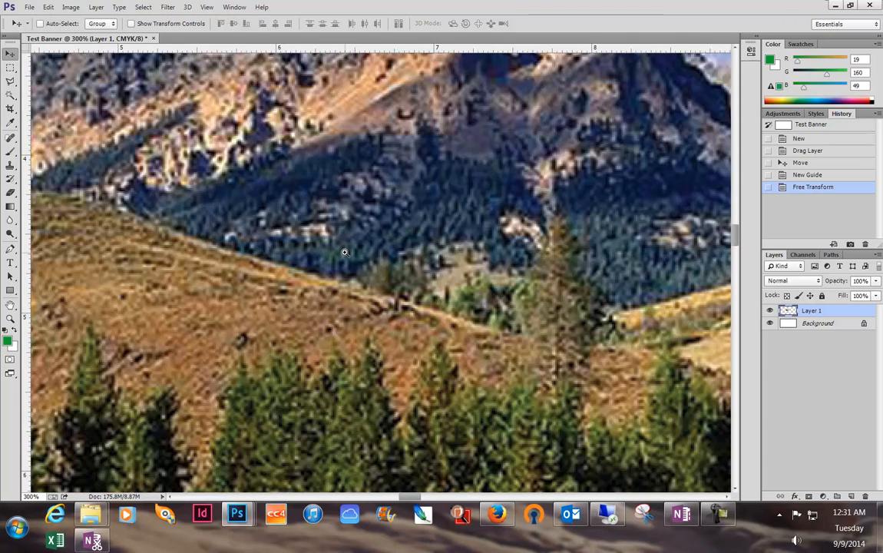
scroll(344, 252, up, 1)
scroll(335, 314, up, 1)
drag(347, 412, 365, 183)
drag(633, 274, 138, 239)
drag(528, 264, 152, 266)
drag(597, 256, 229, 281)
alt+click(286, 280)
alt+click(288, 280)
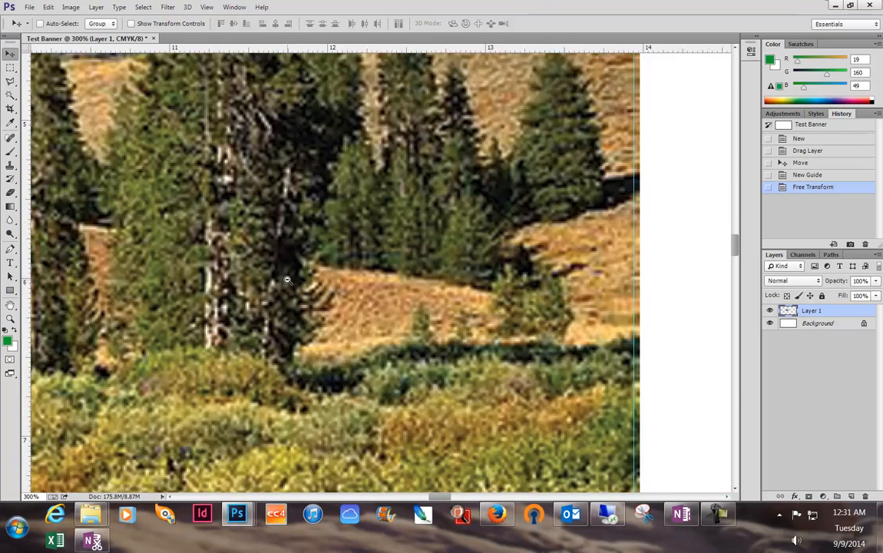
alt+click(286, 279)
alt+click(253, 282)
alt+click(208, 284)
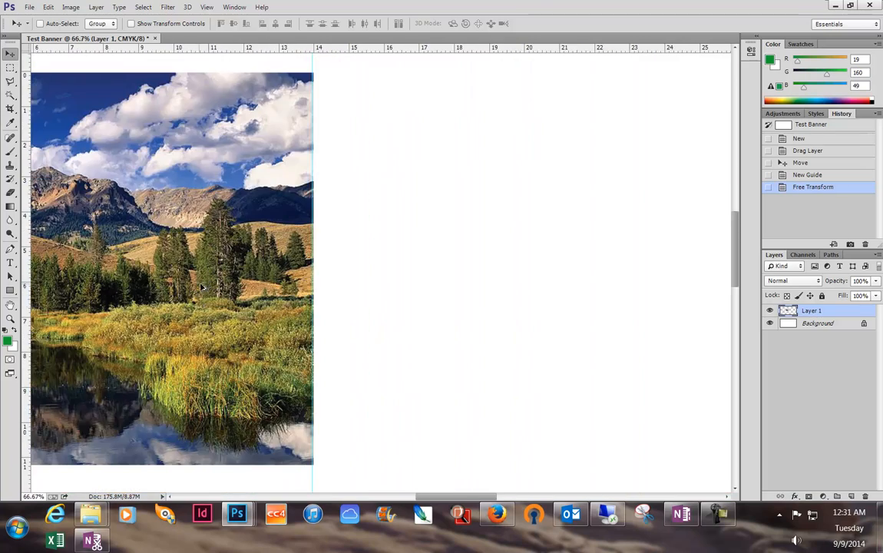
alt+click(179, 276)
drag(280, 284, 476, 302)
alt+click(476, 302)
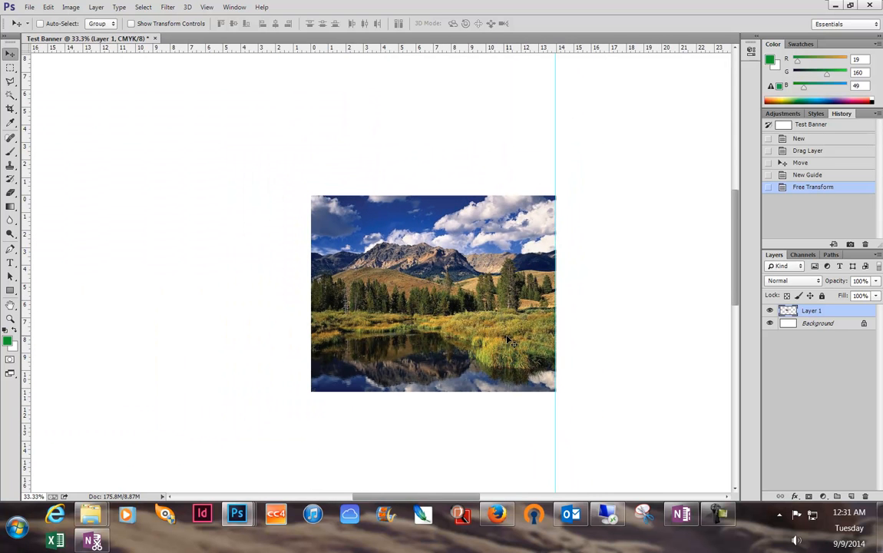
Step: Move the mountain picture to about 20 inches across and 11 inches down on the banner
drag(455, 307, 231, 232)
alt+click(236, 228)
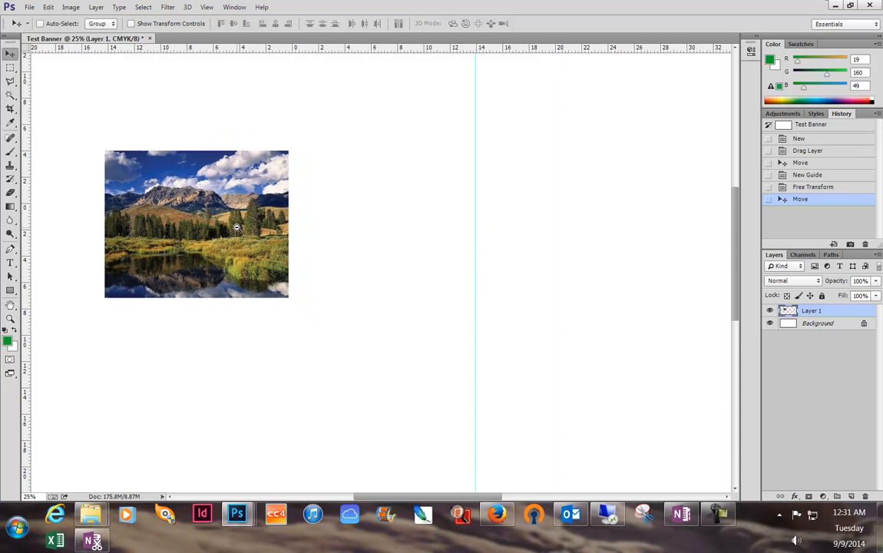
alt+click(237, 228)
alt+click(236, 228)
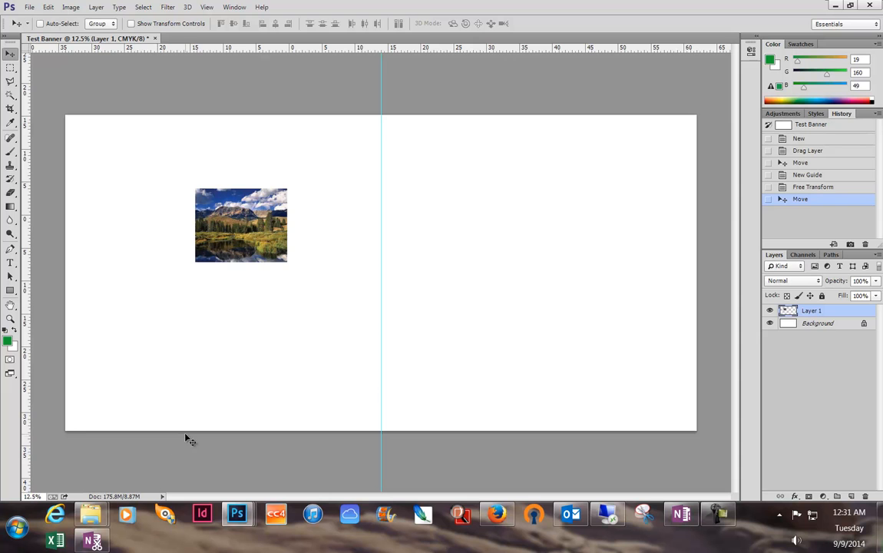
Step: Bring Obama_family_portrait_in_the_Green_Room.jpg to the front, with its window floating over the middle of the banner
click(234, 7)
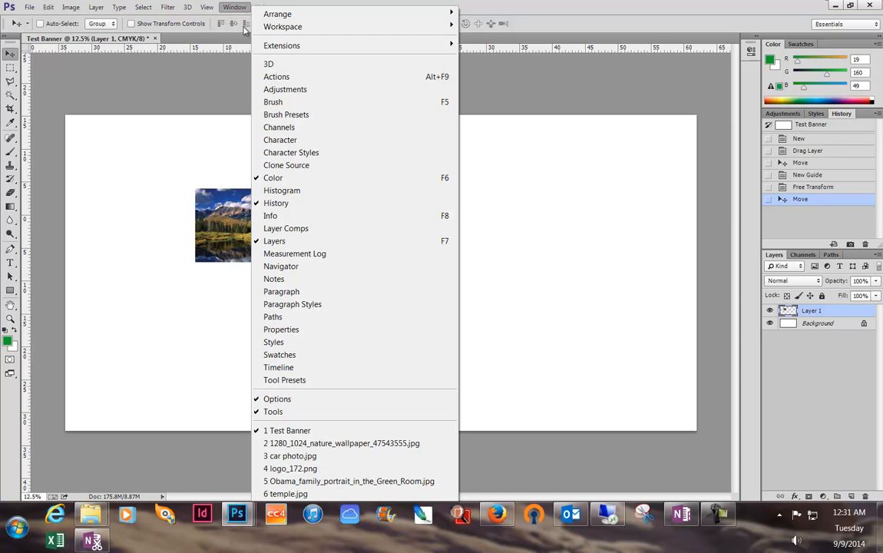
click(324, 482)
drag(677, 74, 366, 71)
Step: Change the family portrait's image size to a resolution of 100 pixels/inch with Resample turned off
right_click(366, 71)
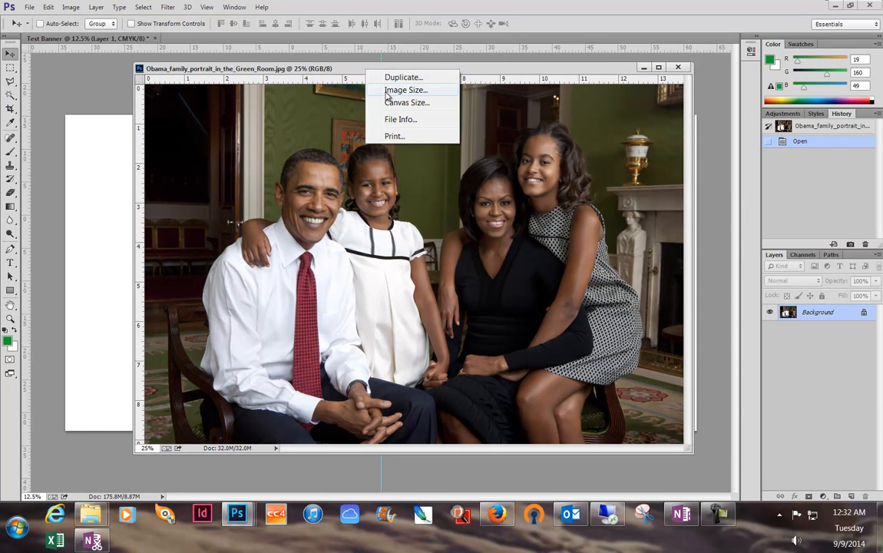
click(386, 92)
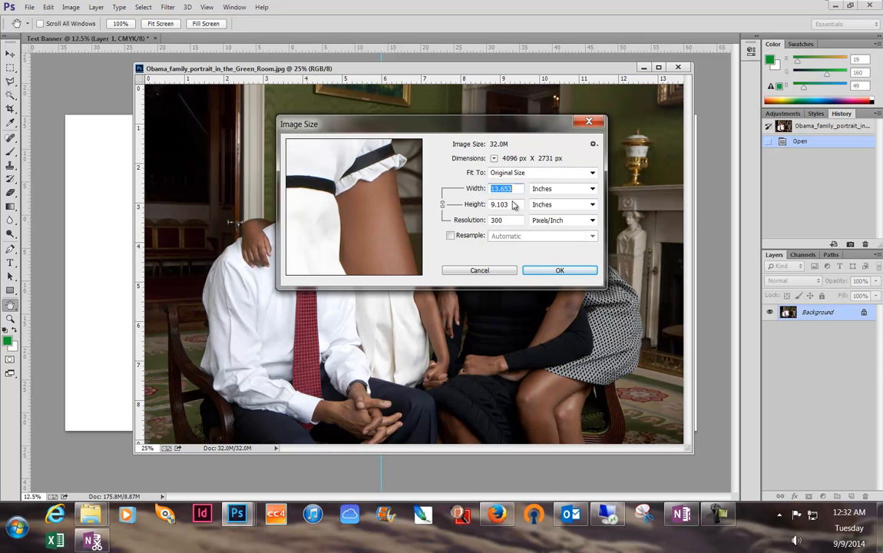
drag(512, 221, 476, 225)
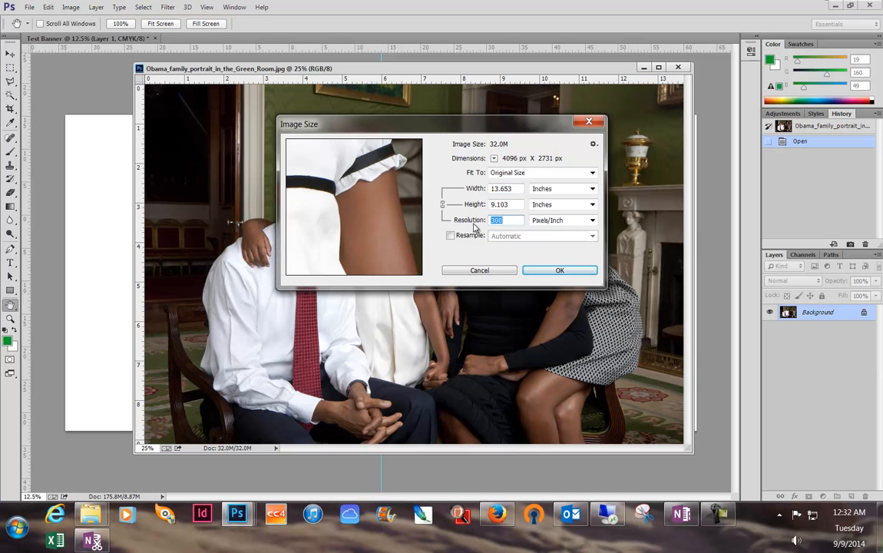
click(451, 236)
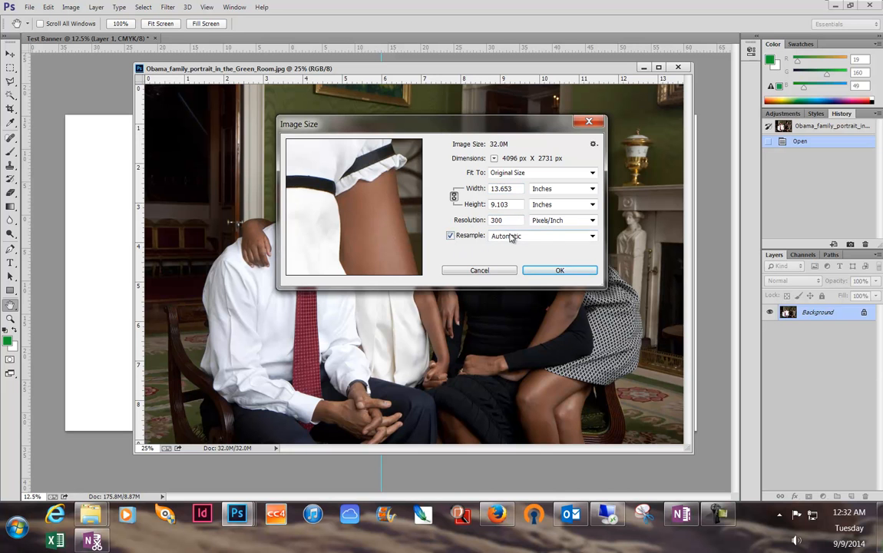
drag(516, 222, 447, 201)
text(100)
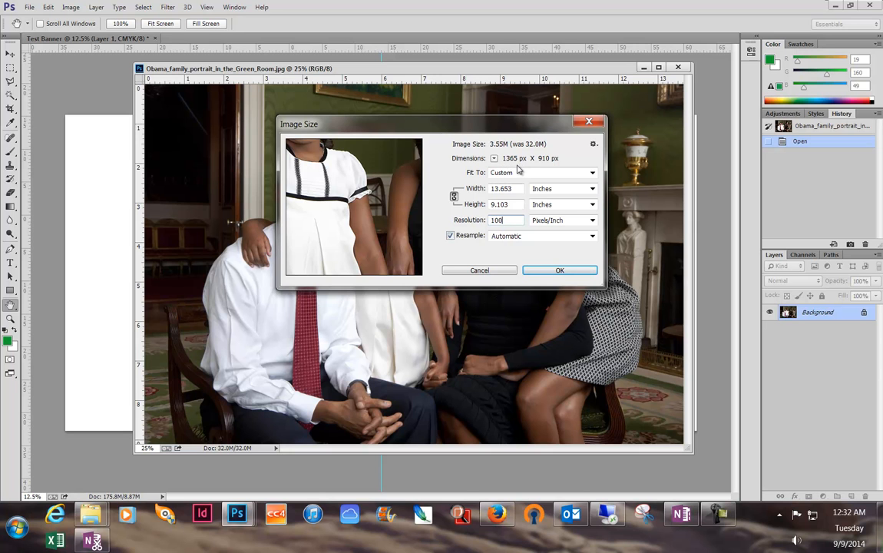
click(451, 236)
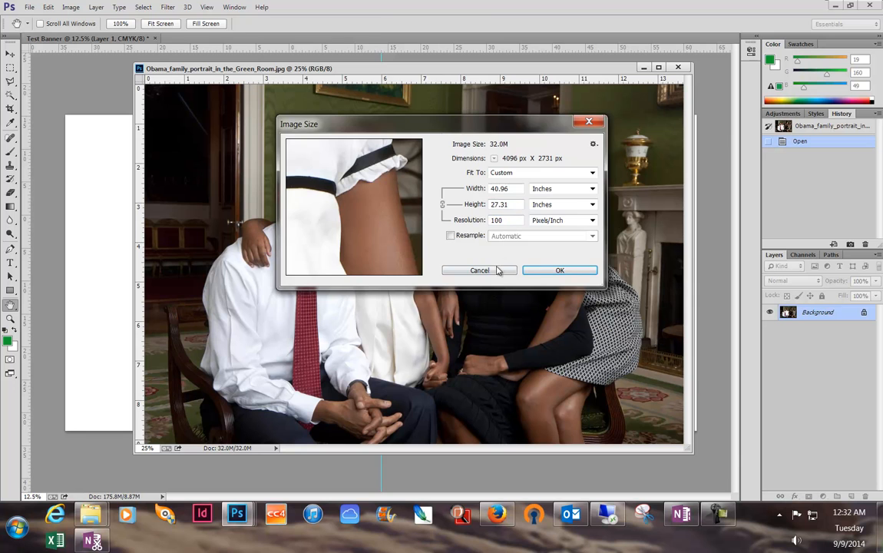
click(535, 270)
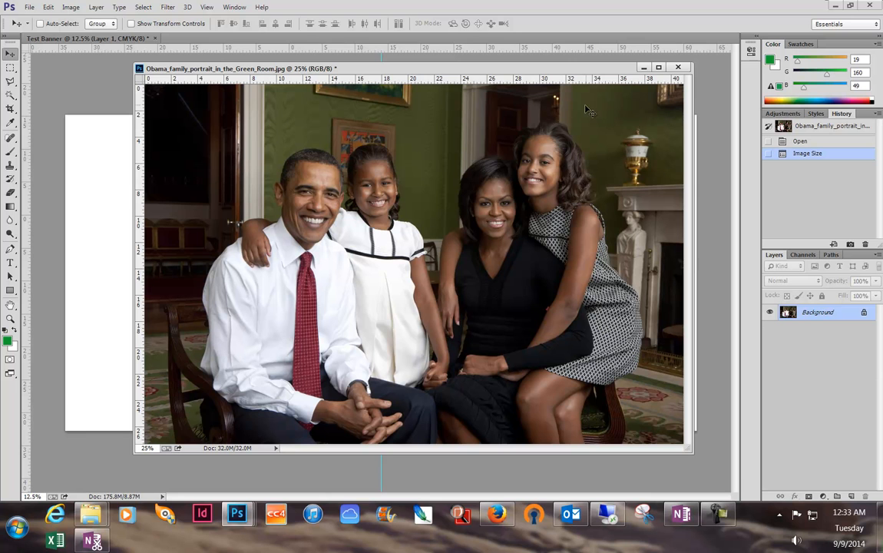
Step: View the whole family portrait in a maximized window and restore it to a floating window over the banner
double_click(589, 69)
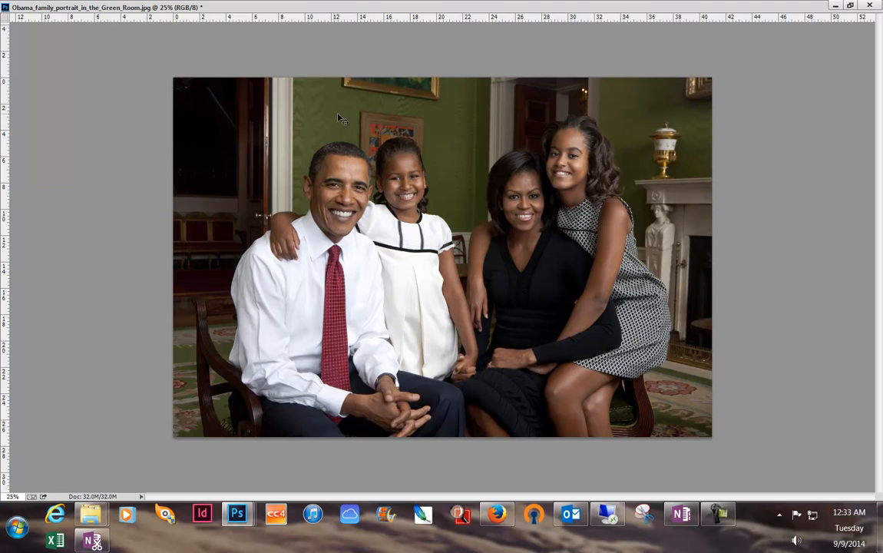
click(182, 61)
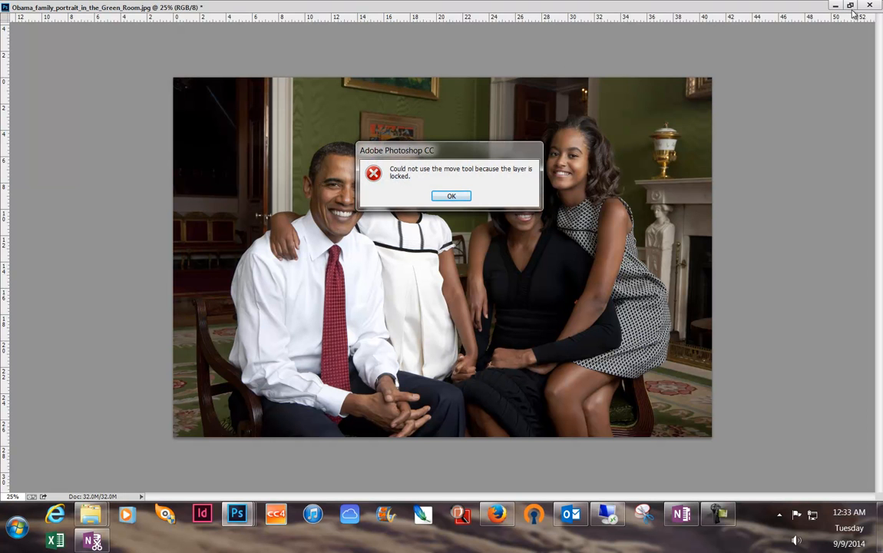
click(450, 197)
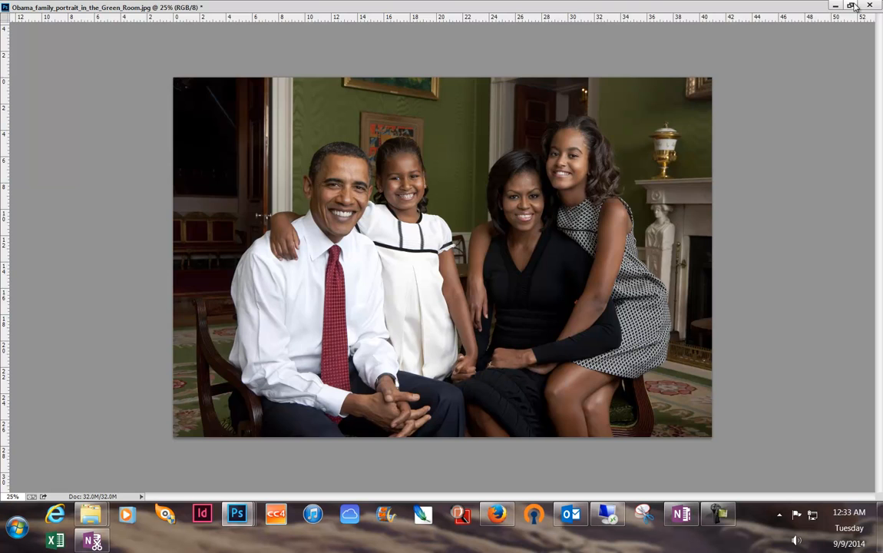
click(849, 5)
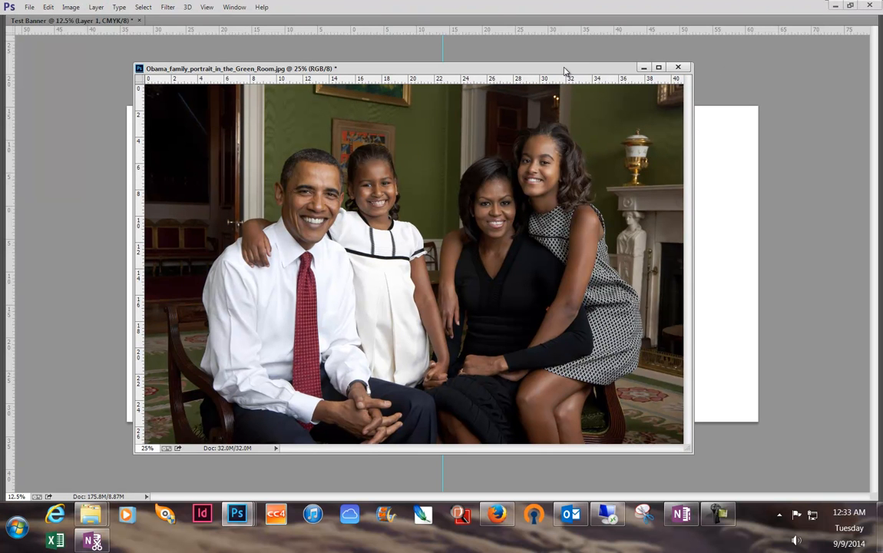
drag(565, 71, 529, 82)
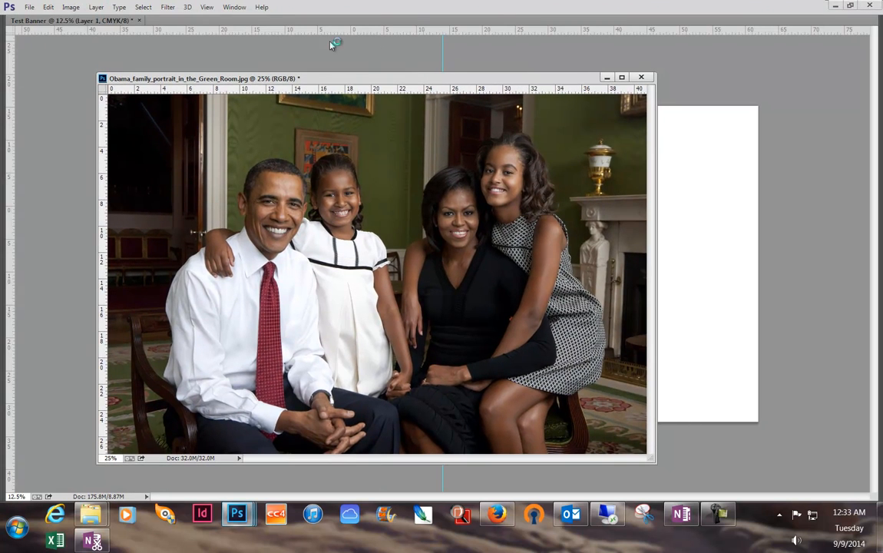
Step: Display the family portrait at print size and bring the mother and older daughter's faces into view
click(236, 8)
mouse_move(207, 8)
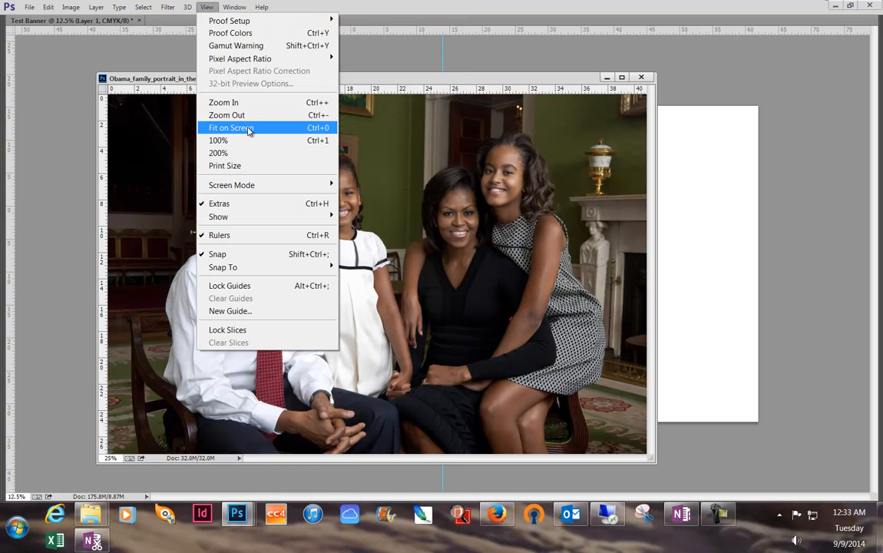
click(225, 166)
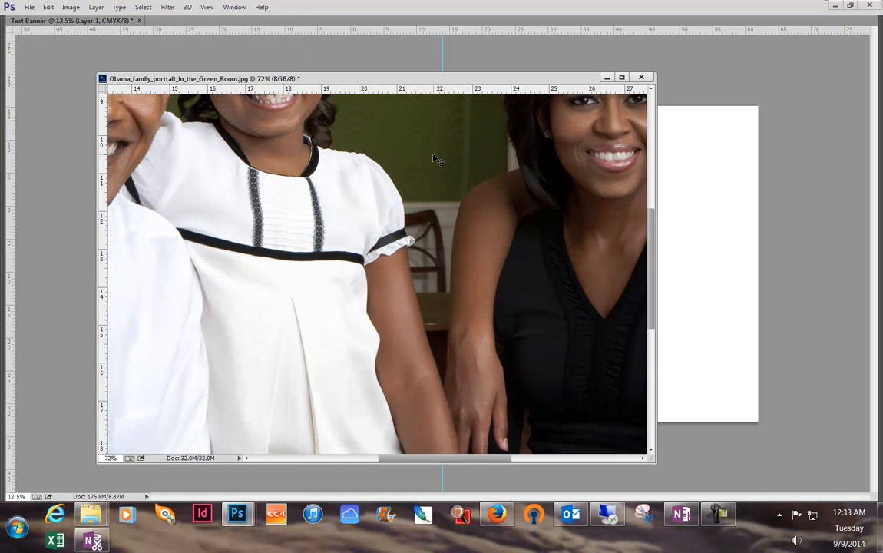
drag(436, 157, 153, 369)
click(449, 197)
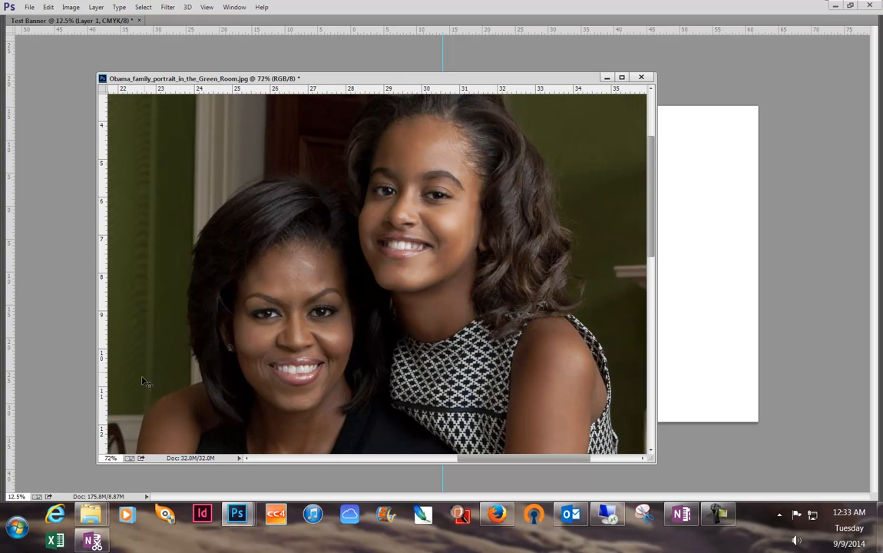
Step: Maximize the family portrait and examine its image quality across all the faces and up close on the older daughter's
click(622, 78)
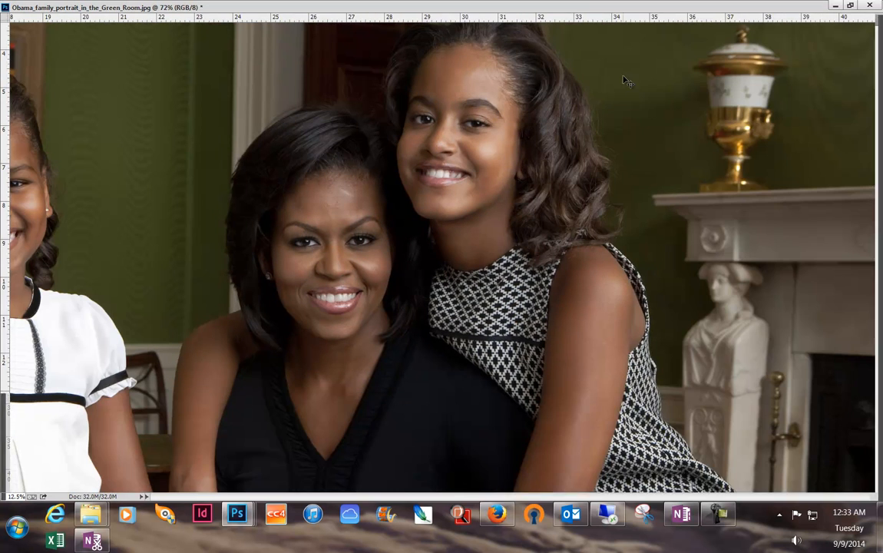
drag(173, 192, 586, 232)
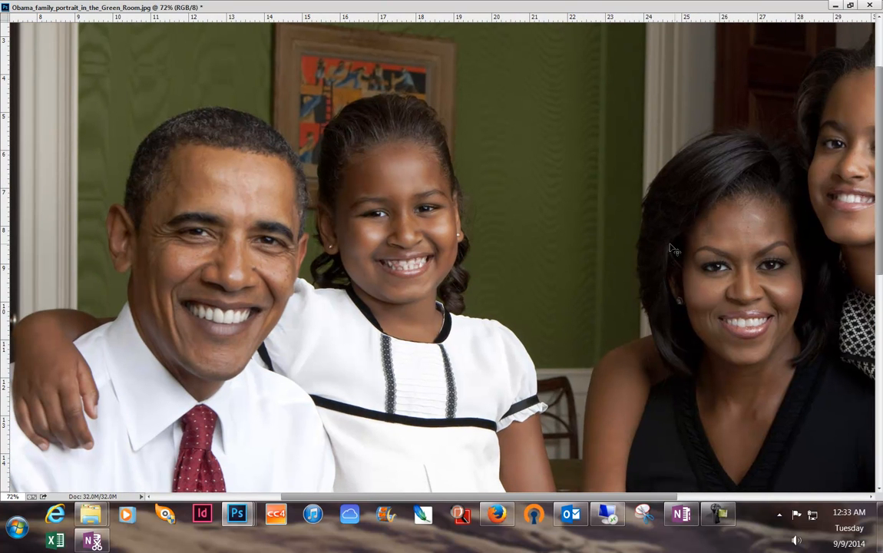
drag(637, 191, 281, 173)
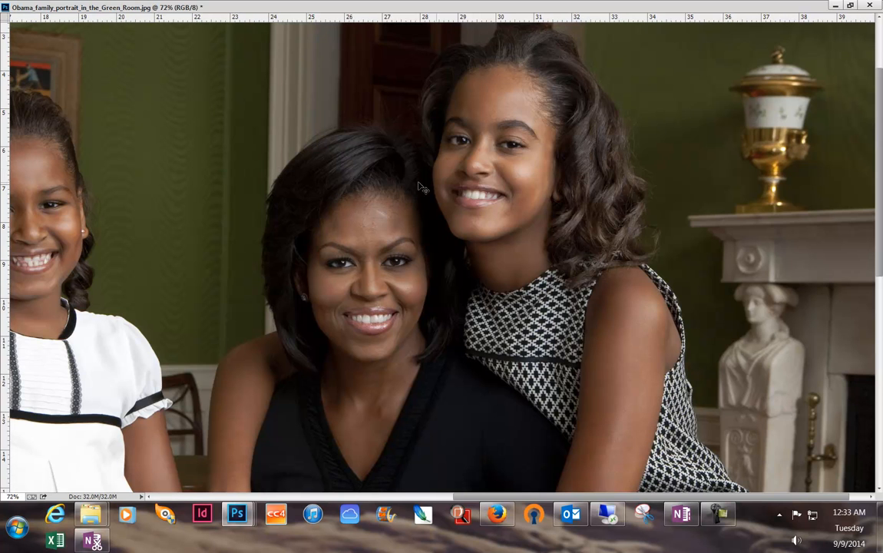
click(486, 169)
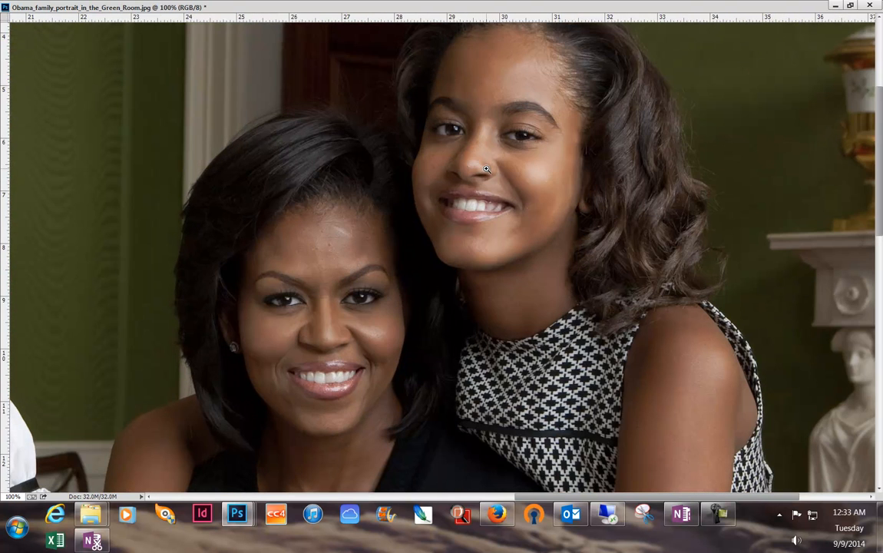
click(474, 141)
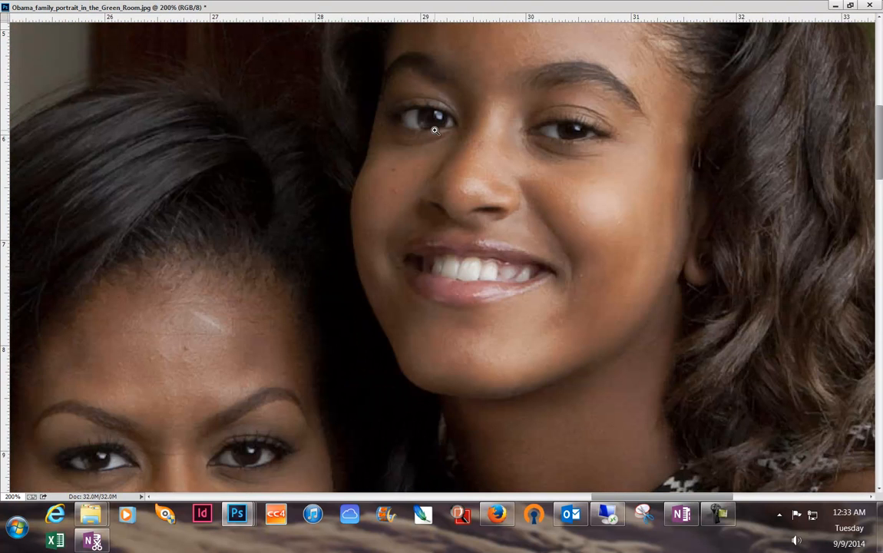
click(435, 129)
click(434, 127)
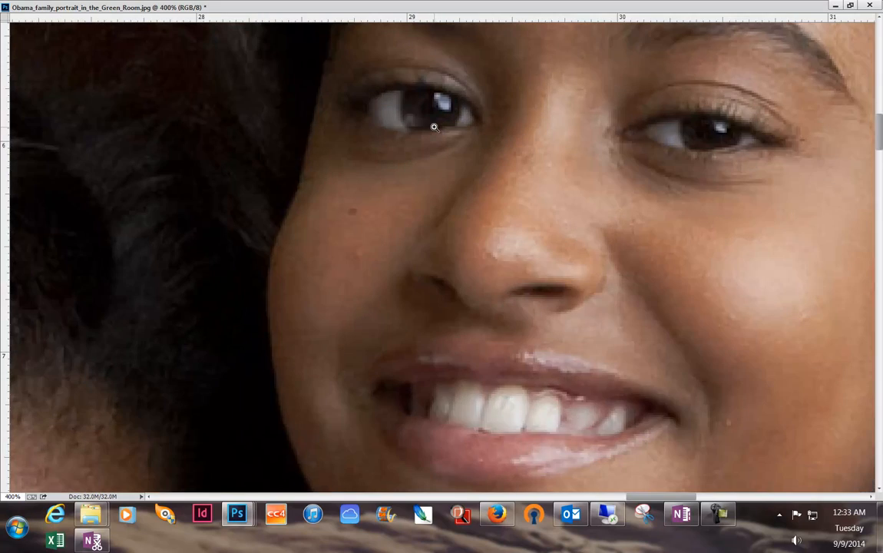
Step: Examine the older daughter's eyes and mouth in the family portrait at 500% to 600% magnification
click(434, 126)
click(432, 123)
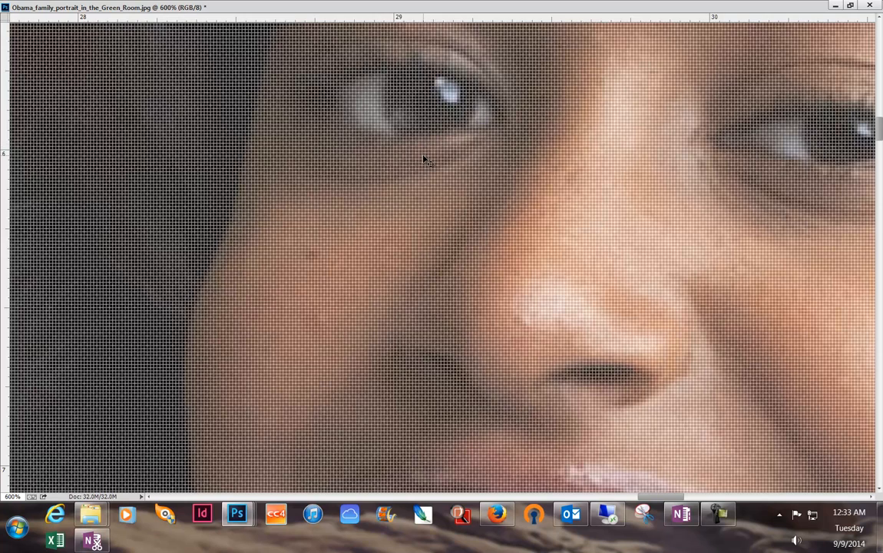
alt+click(422, 155)
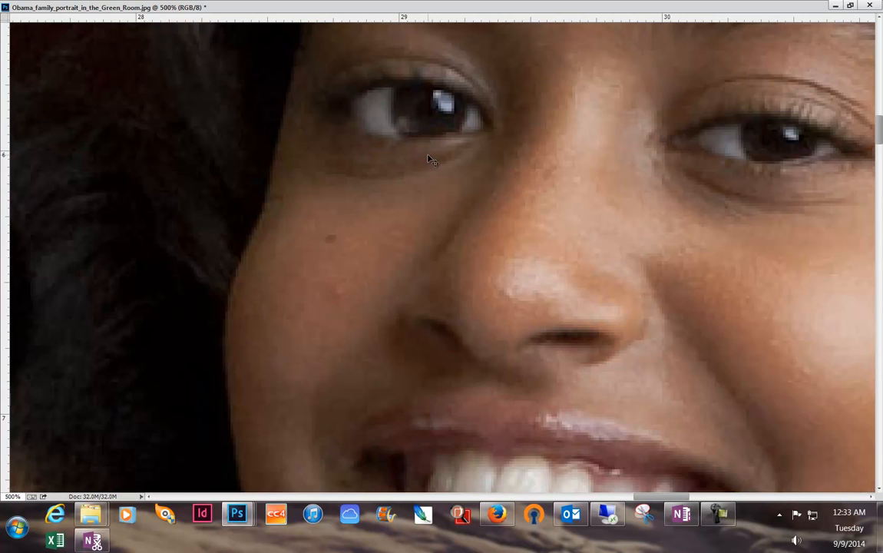
drag(307, 291, 267, 84)
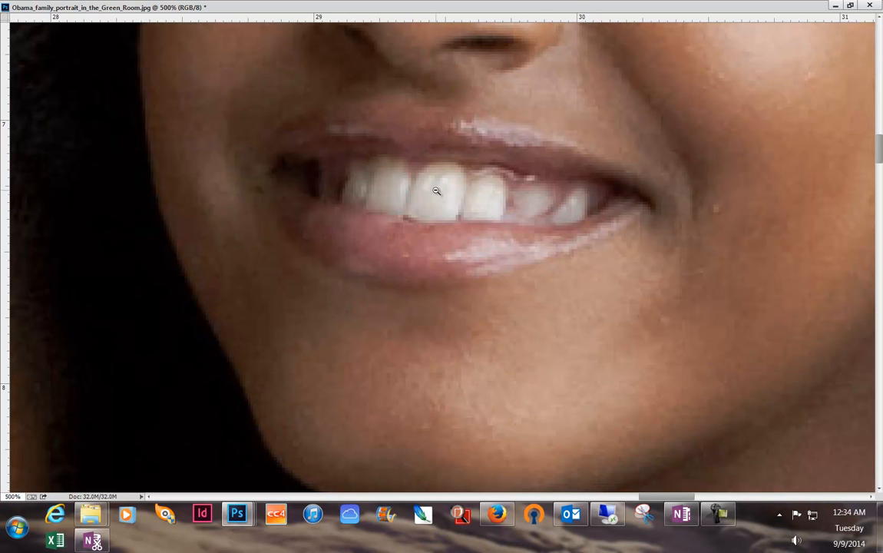
Step: Inspect the older daughter's teeth down to the pixels at up to 1600%, and return to a view of the whole portrait at 25%
scroll(438, 193, down, 1)
scroll(436, 193, up, 2)
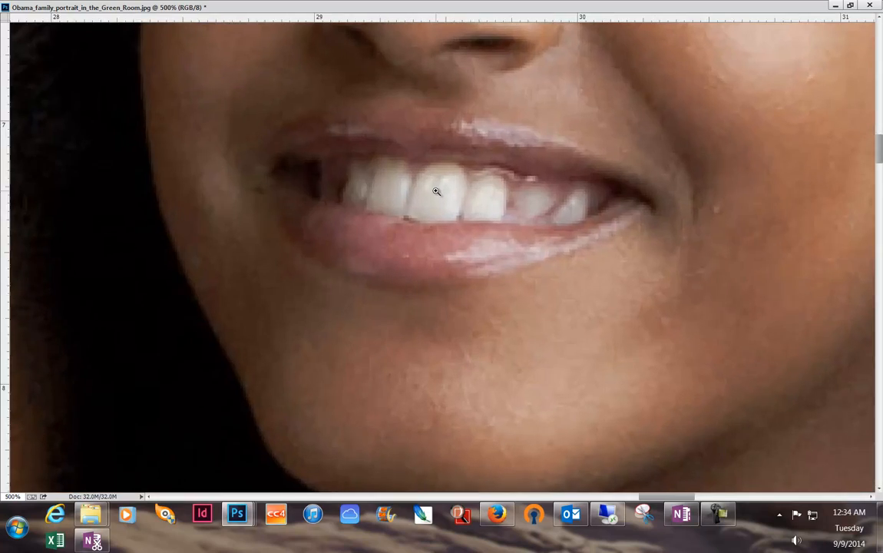
scroll(436, 192, up, 3)
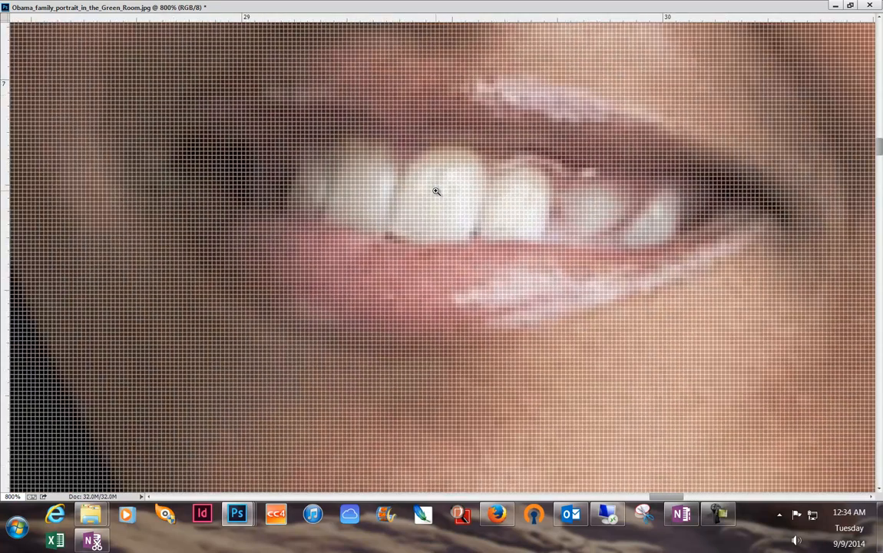
scroll(436, 191, up, 1)
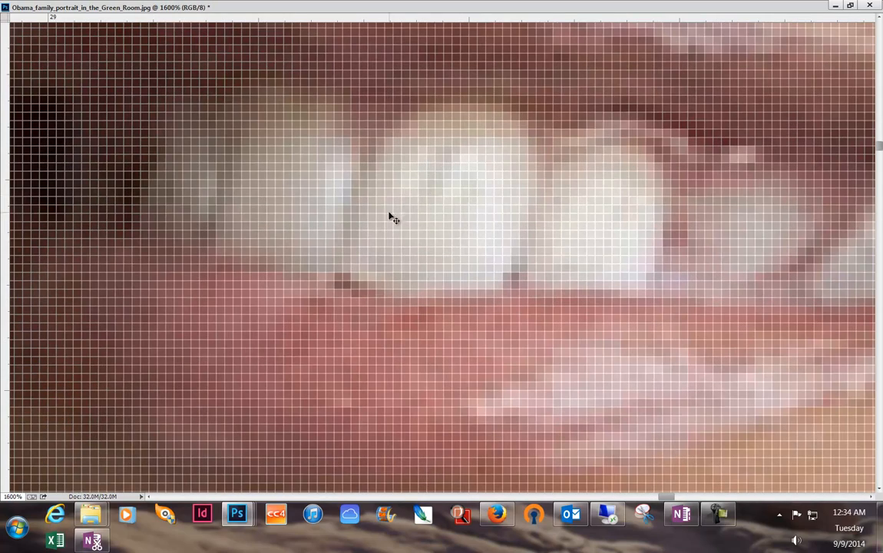
scroll(390, 217, down, 3)
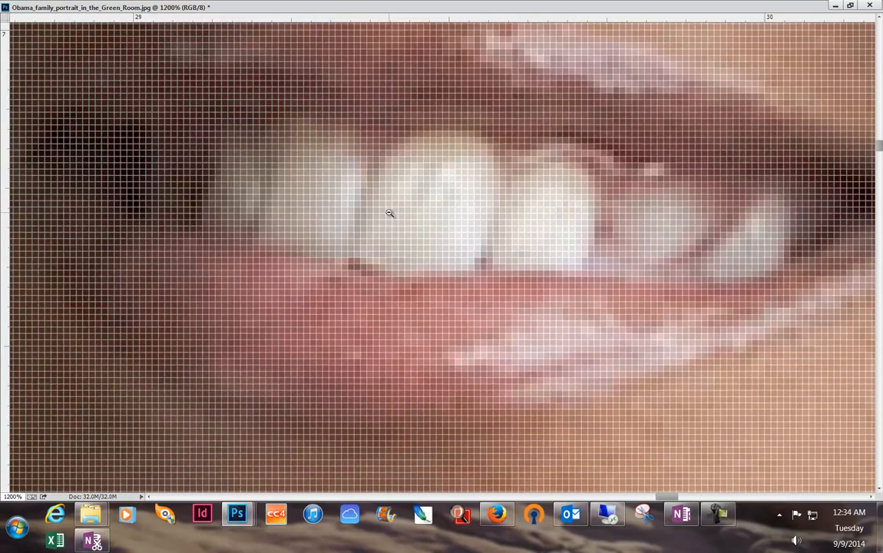
scroll(389, 213, down, 2)
scroll(390, 216, down, 1)
scroll(389, 212, up, 1)
scroll(389, 213, down, 1)
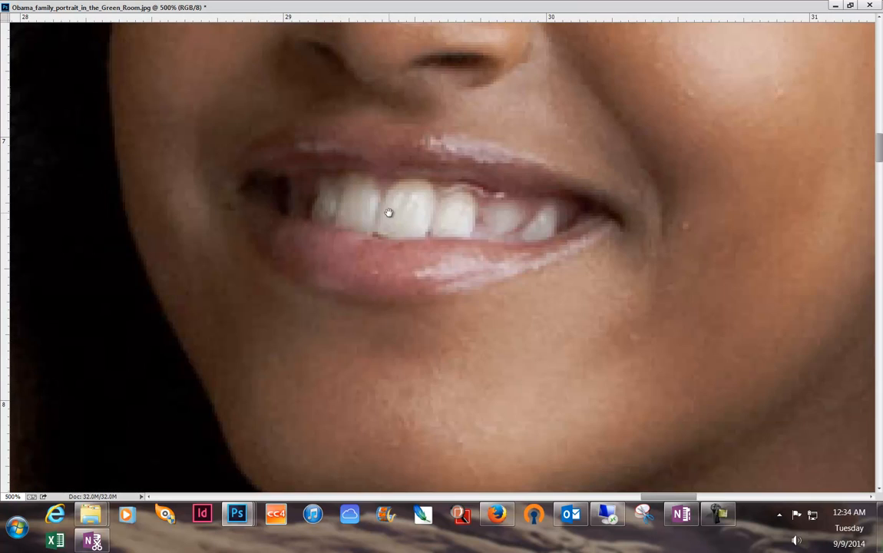
scroll(390, 217, down, 3)
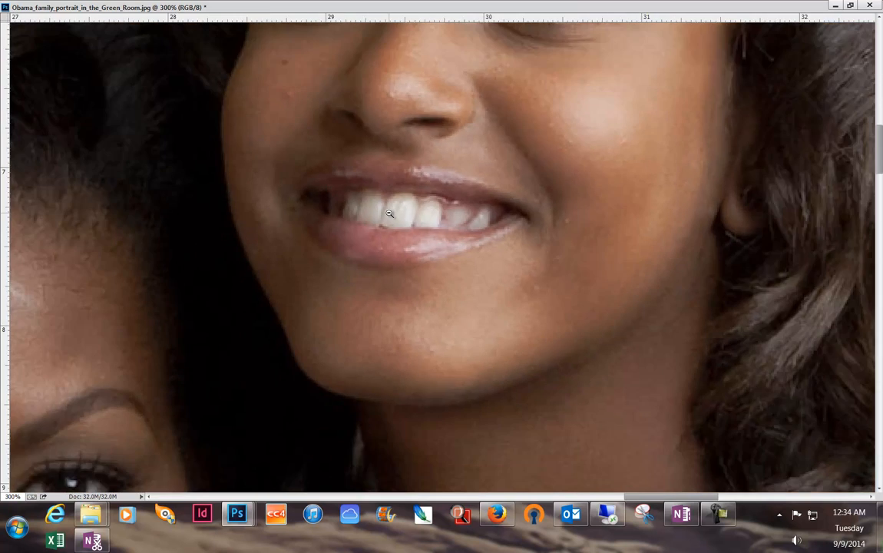
scroll(390, 213, down, 1)
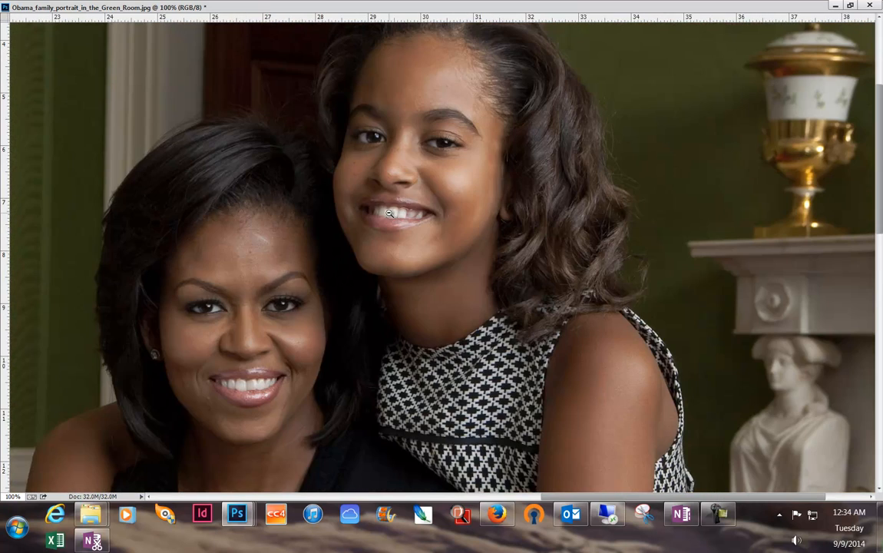
scroll(389, 217, down, 4)
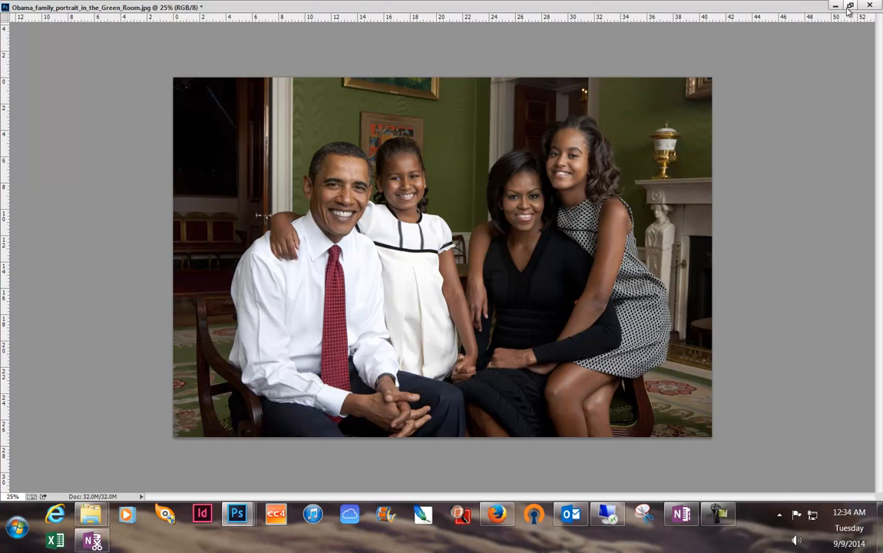
Step: Restore the portrait to a floating window and copy the picture into Test Banner, placing it across the banner's upper middle
double_click(764, 8)
drag(450, 82, 29, 121)
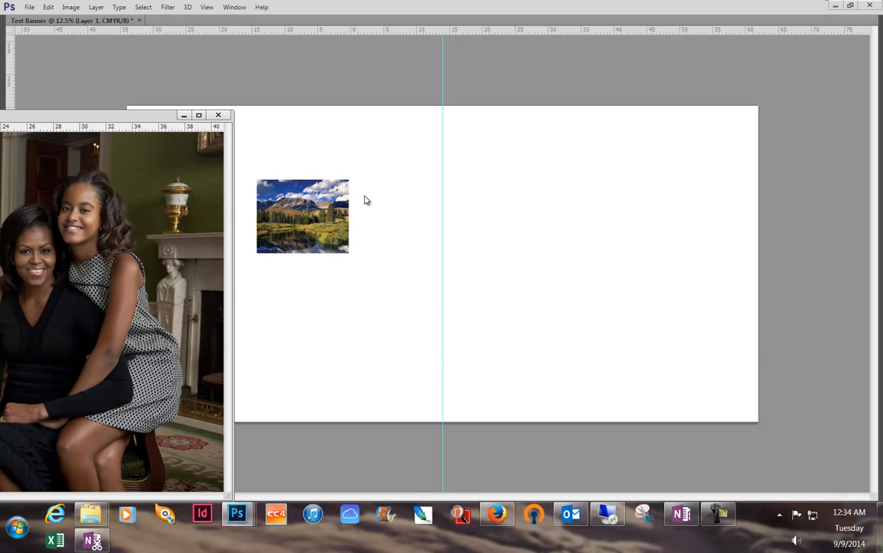
drag(145, 230, 344, 251)
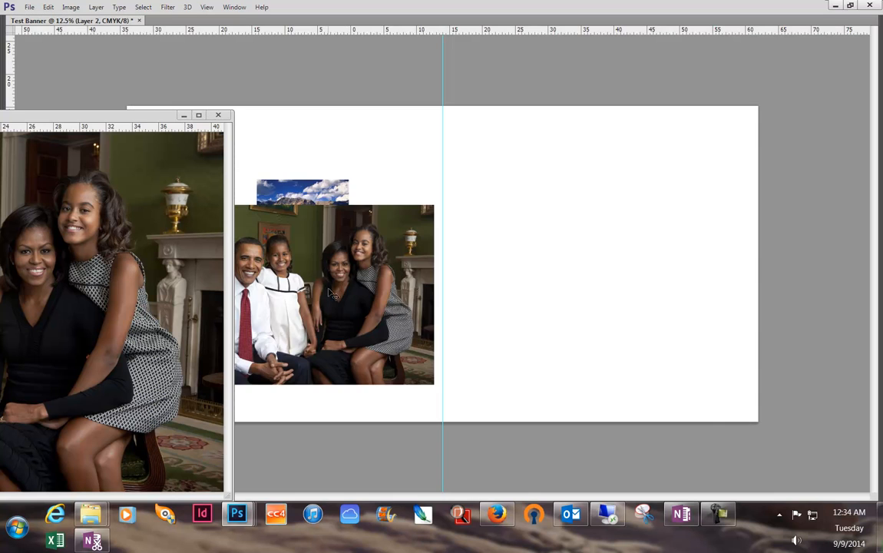
drag(307, 307, 541, 241)
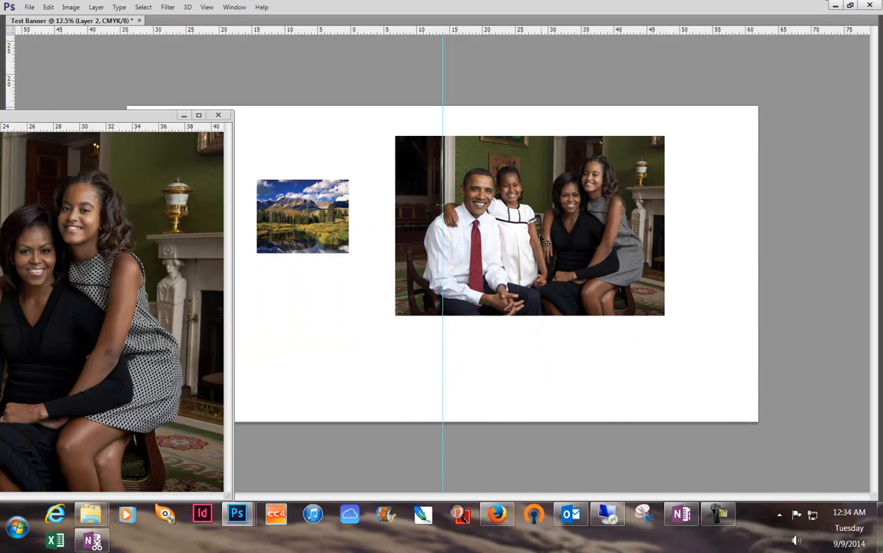
Step: Close the family portrait file without saving and move its copy into the banner's upper-right corner
click(218, 115)
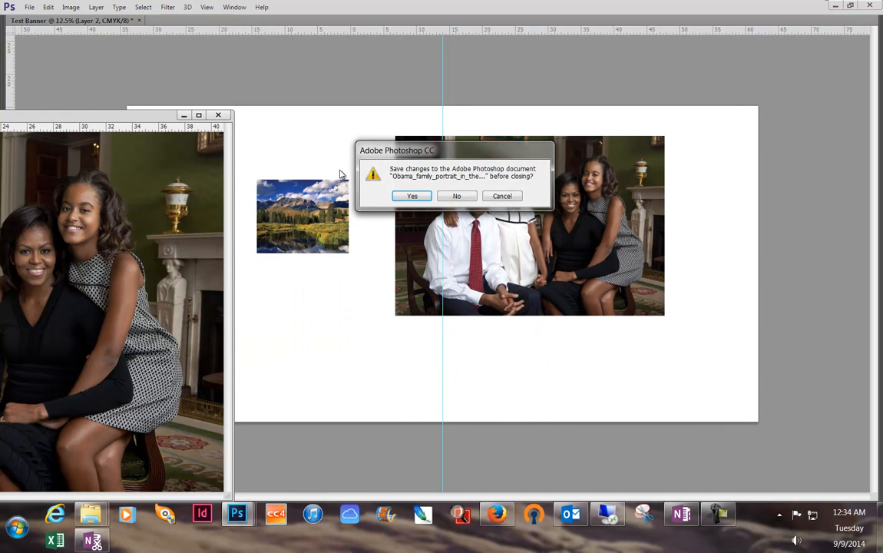
click(469, 198)
drag(535, 242, 628, 212)
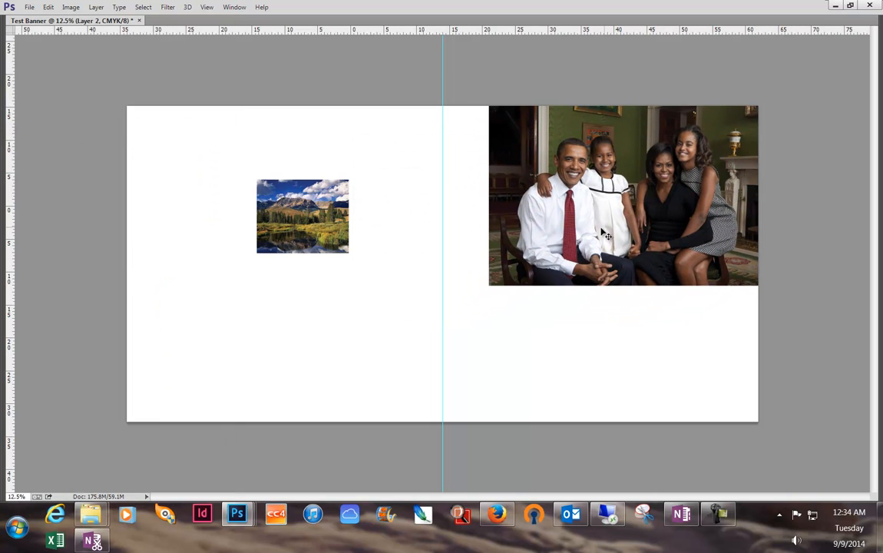
Step: Move the vertical guide off the banner's left edge and place the landscape picture just below and left of the portrait
right_click(321, 212)
click(339, 217)
drag(299, 213, 48, 184)
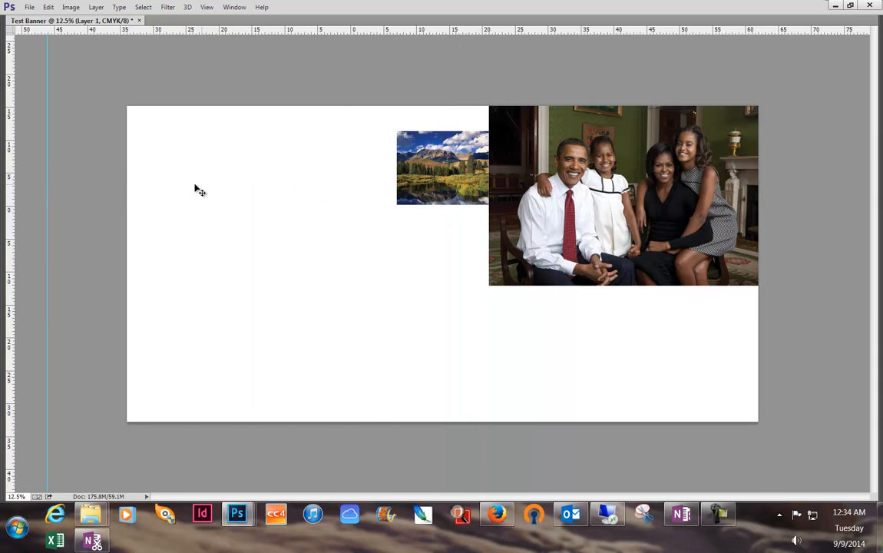
drag(415, 186, 399, 299)
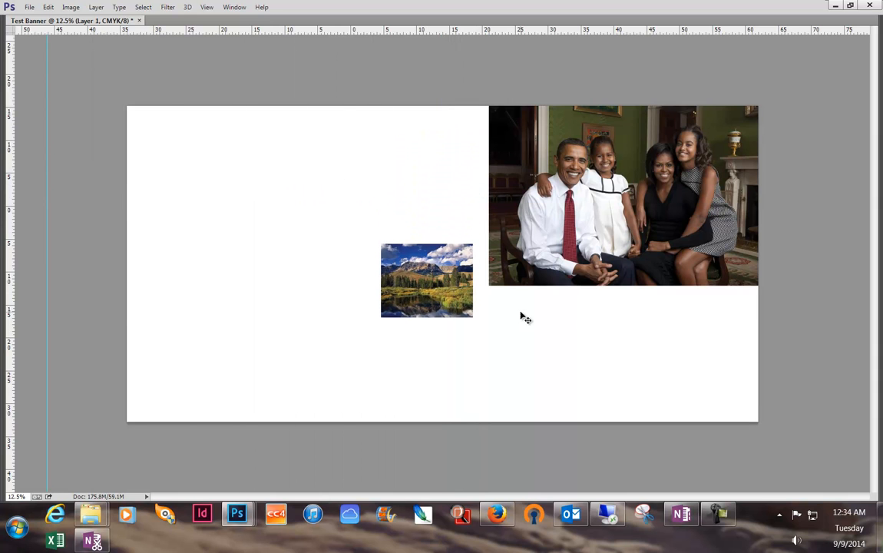
right_click(440, 308)
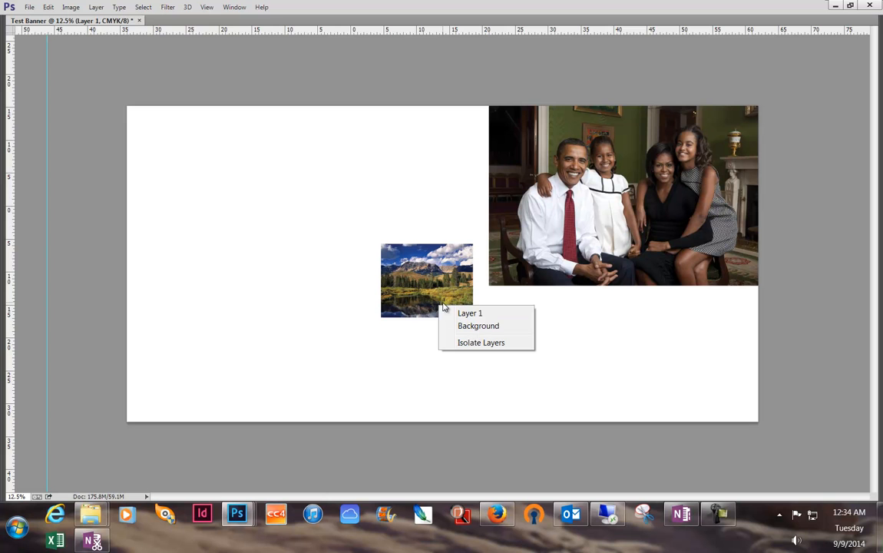
click(386, 255)
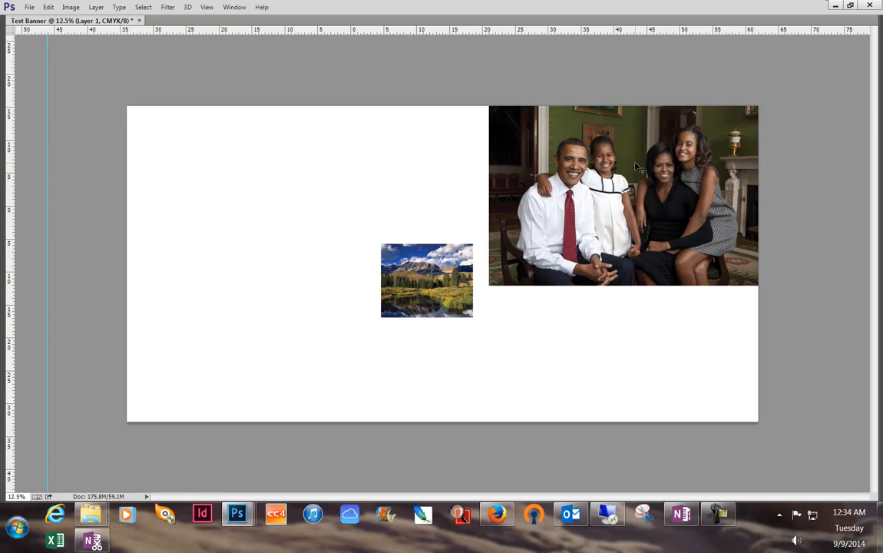
Step: Reorder the layers so Layer 1 sits above Layer 2, and move the landscape picture over the portrait's left part beside the father's face
key(Tab)
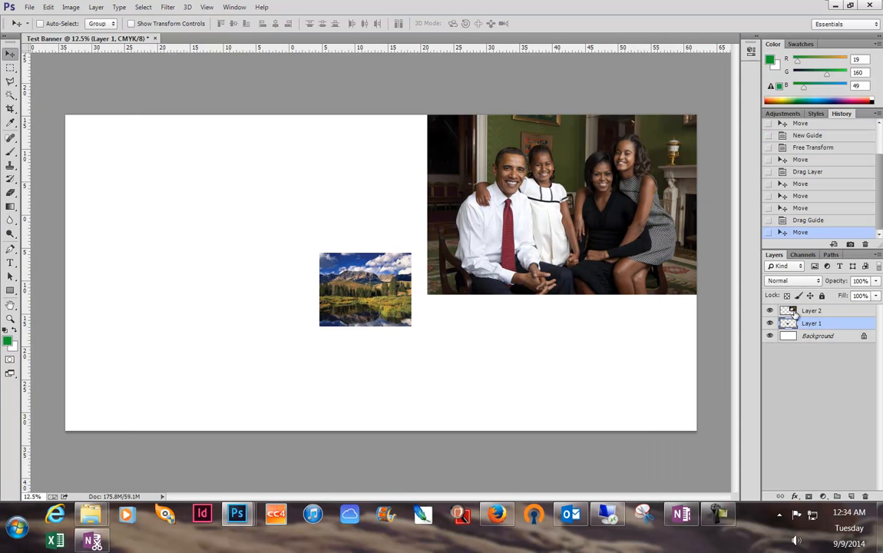
drag(811, 324, 810, 307)
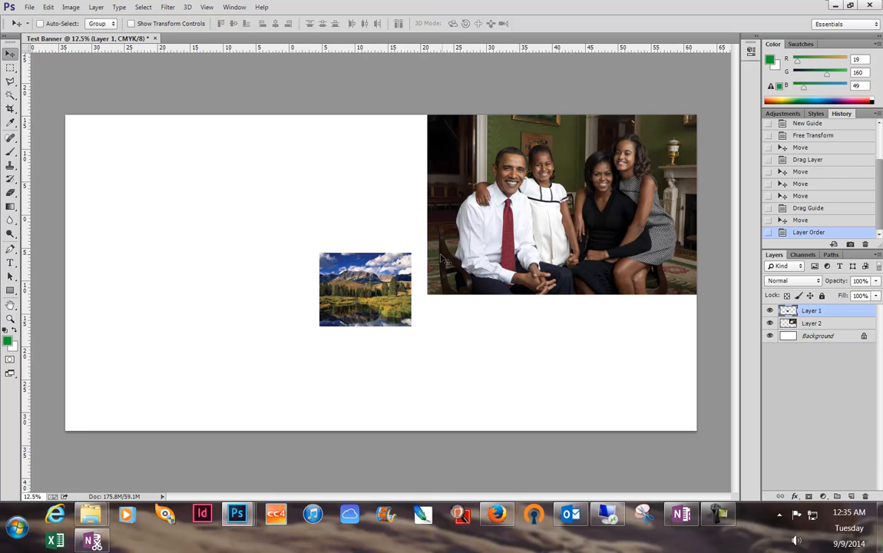
drag(400, 275, 388, 221)
Step: Compare the image quality of the landscape's trees with the father's face side by side at up to 334% magnification
scroll(464, 173, up, 3)
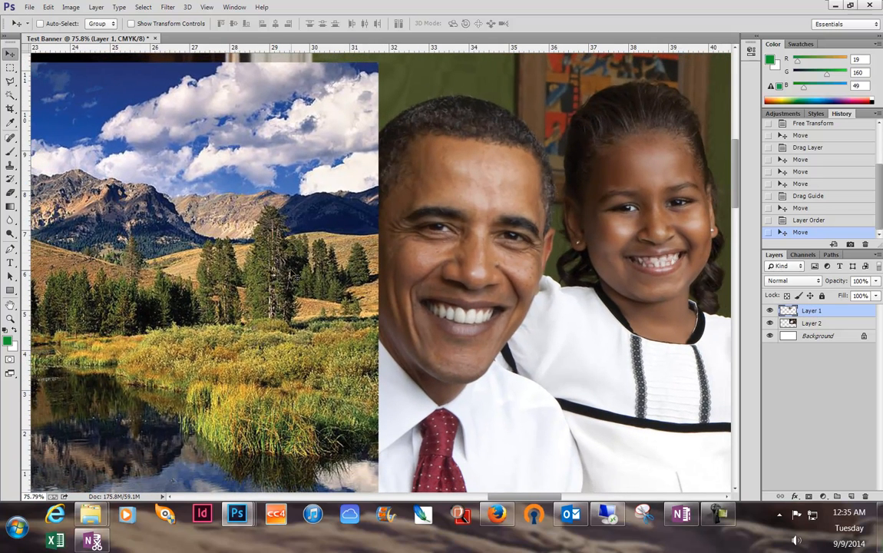
drag(337, 214, 364, 307)
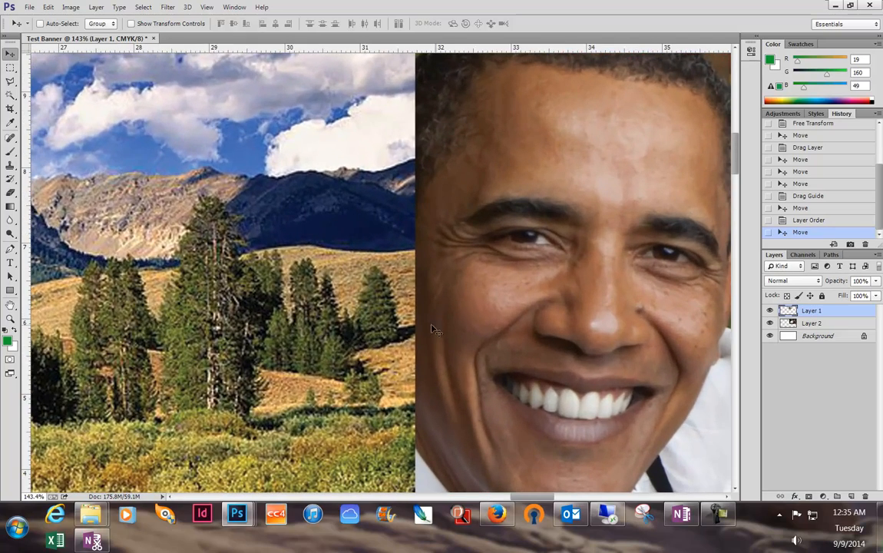
drag(538, 339, 382, 301)
drag(135, 276, 336, 319)
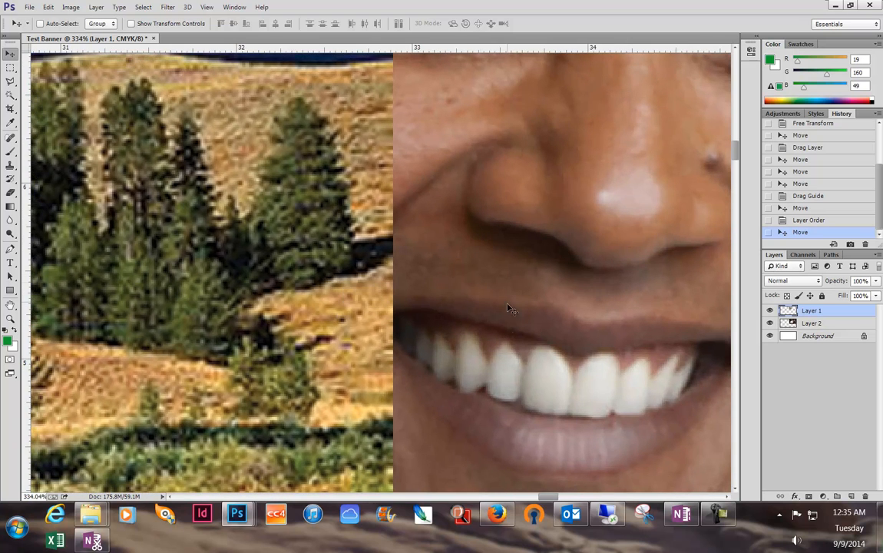
drag(553, 138, 493, 292)
drag(298, 306, 278, 134)
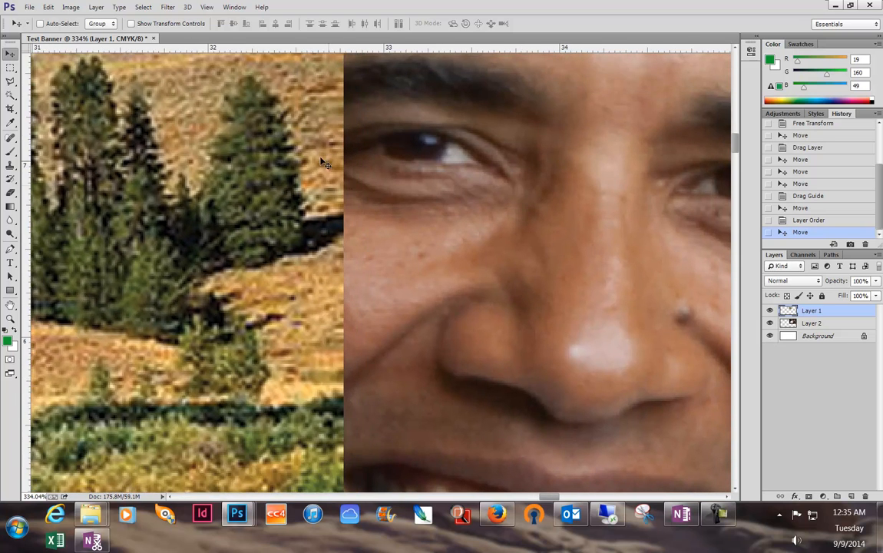
drag(441, 241, 462, 433)
drag(256, 291, 252, 197)
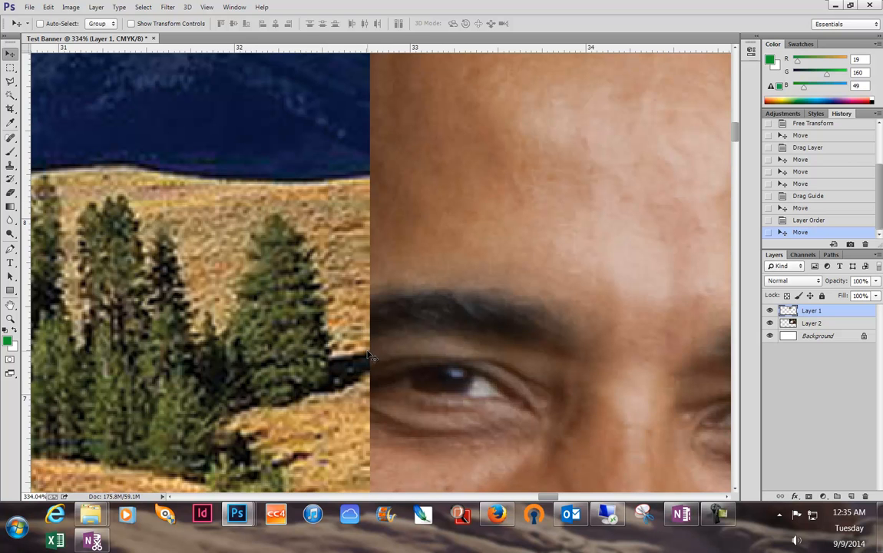
Step: Compare the landscape picture with the family's faces at lower magnification, down to about 40%
scroll(334, 330, down, 5)
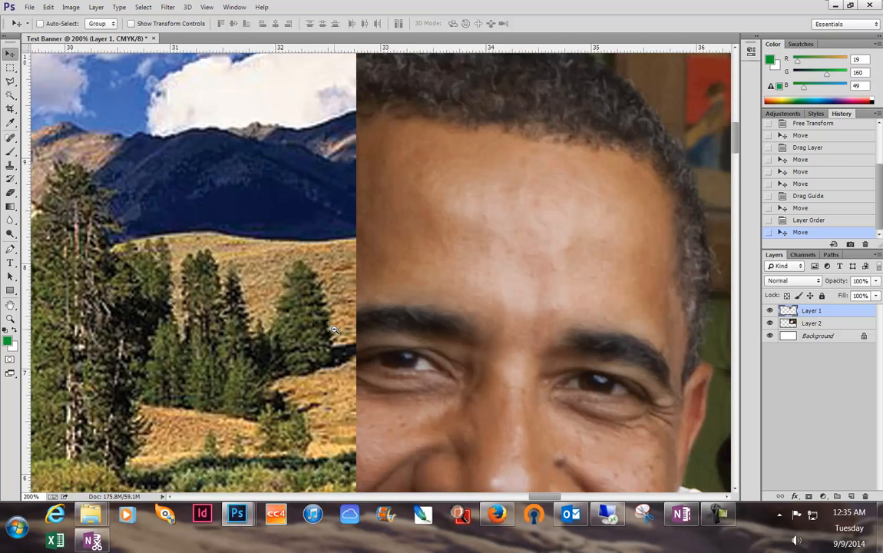
scroll(333, 330, down, 5)
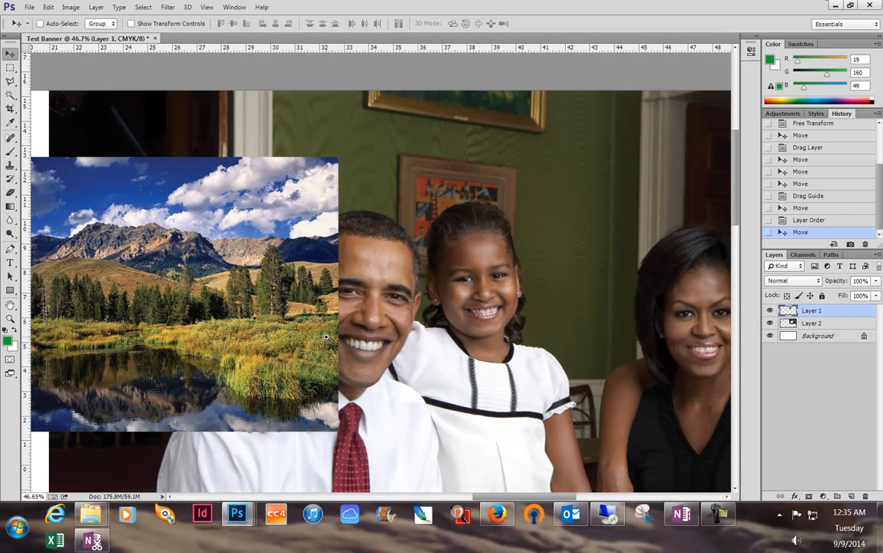
scroll(327, 339, right, 2)
scroll(329, 342, down, 1)
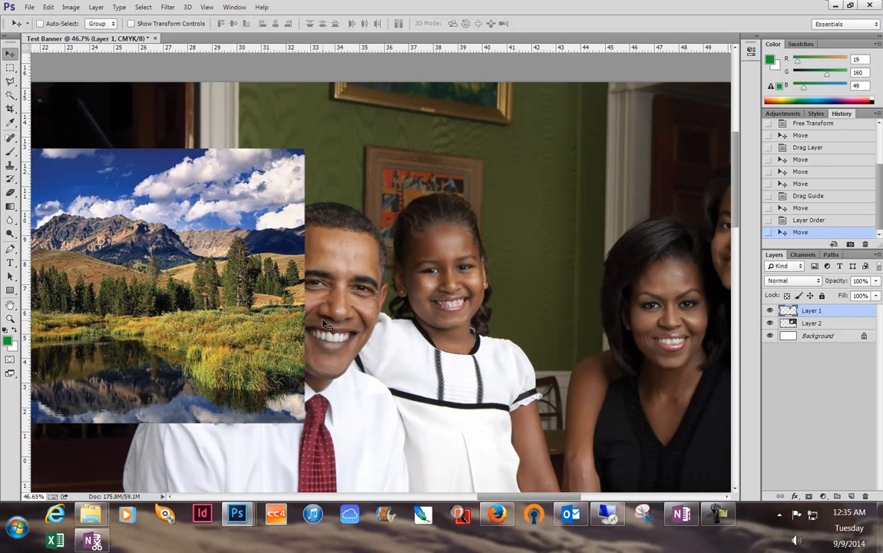
drag(321, 348, 317, 118)
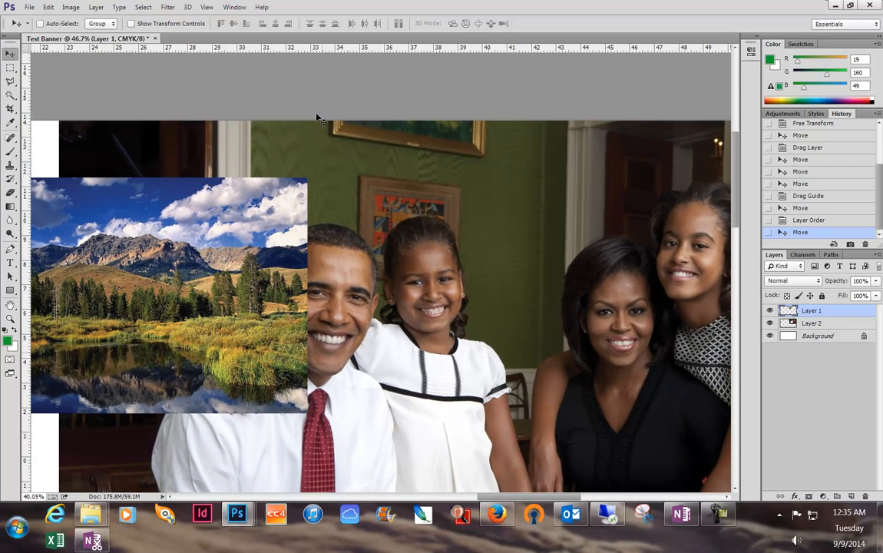
scroll(325, 228, up, 2)
scroll(326, 229, up, 1)
scroll(335, 230, down, 1)
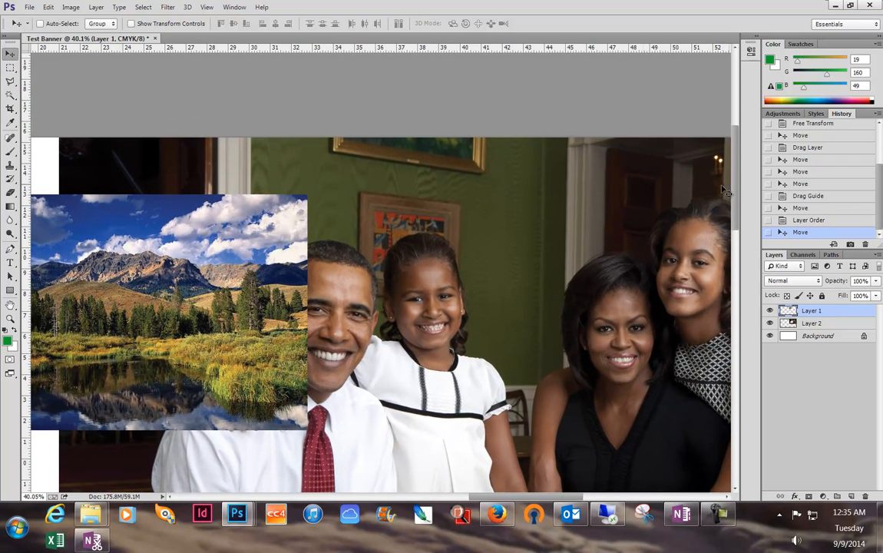
Step: Return to a view of the whole banner and move the landscape picture against the portrait's left edge, flush with the banner's top
alt+click(624, 215)
alt+click(624, 216)
alt+click(623, 215)
alt+click(623, 216)
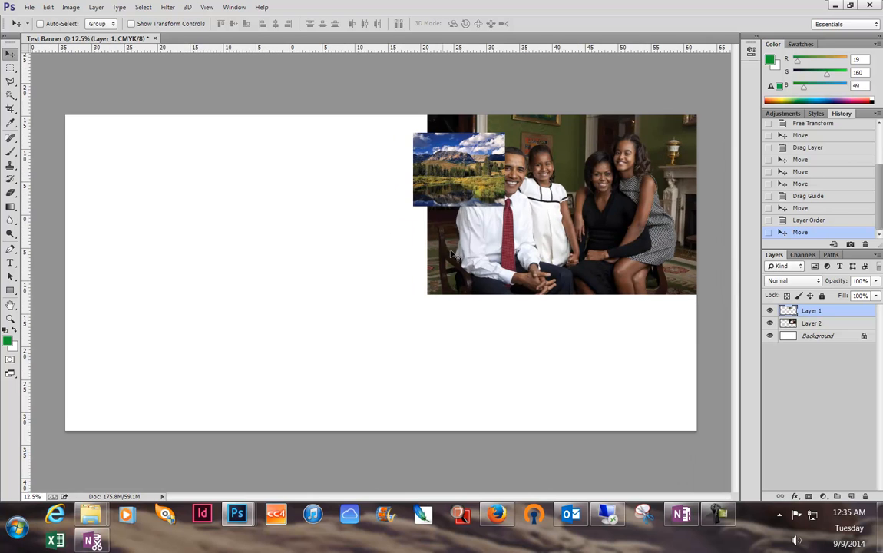
drag(442, 176, 331, 147)
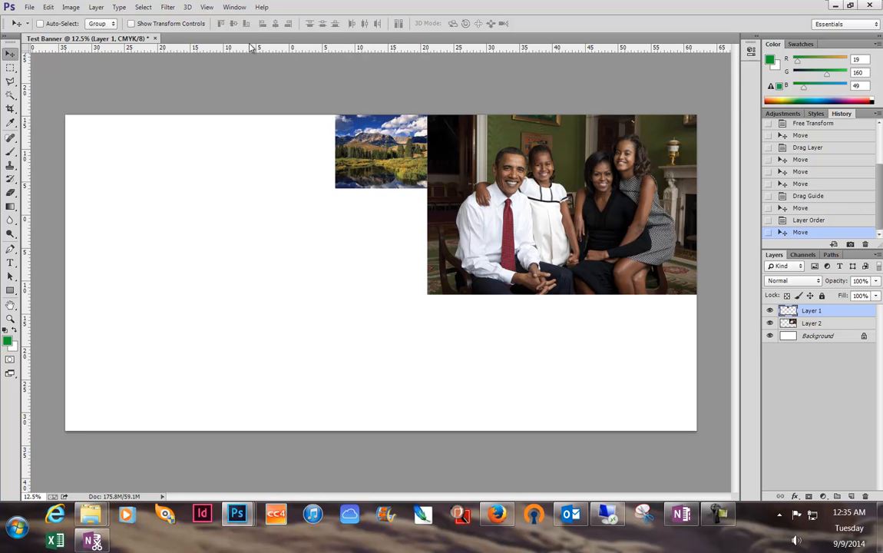
Step: Examine the landscape picture at print size, and enlarge it proportionally to about 27 inches wide, keeping its upper-right corner against the portrait
click(207, 7)
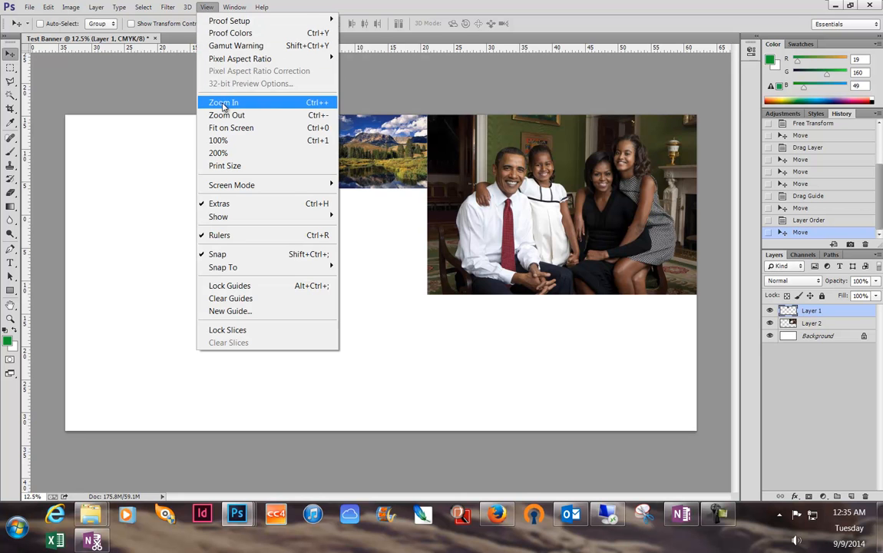
click(224, 165)
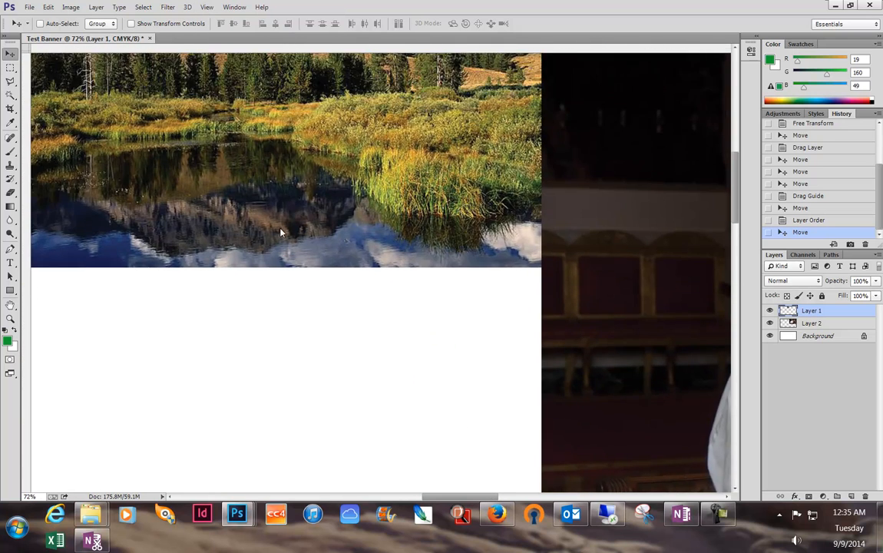
drag(283, 234, 339, 430)
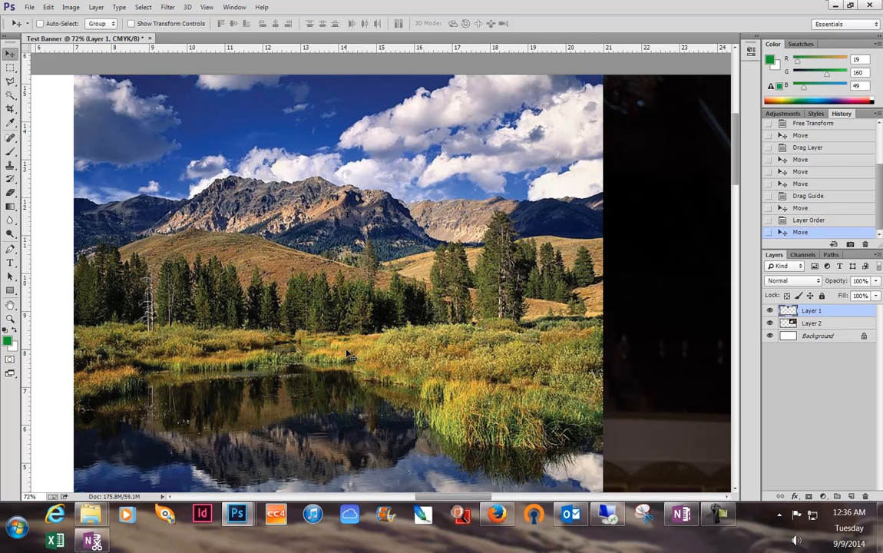
drag(621, 281, 642, 276)
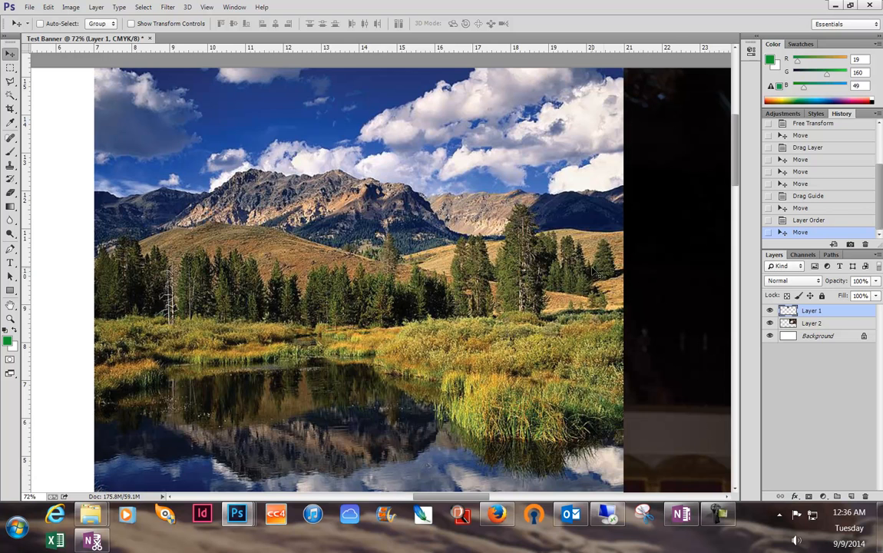
scroll(563, 261, down, 4)
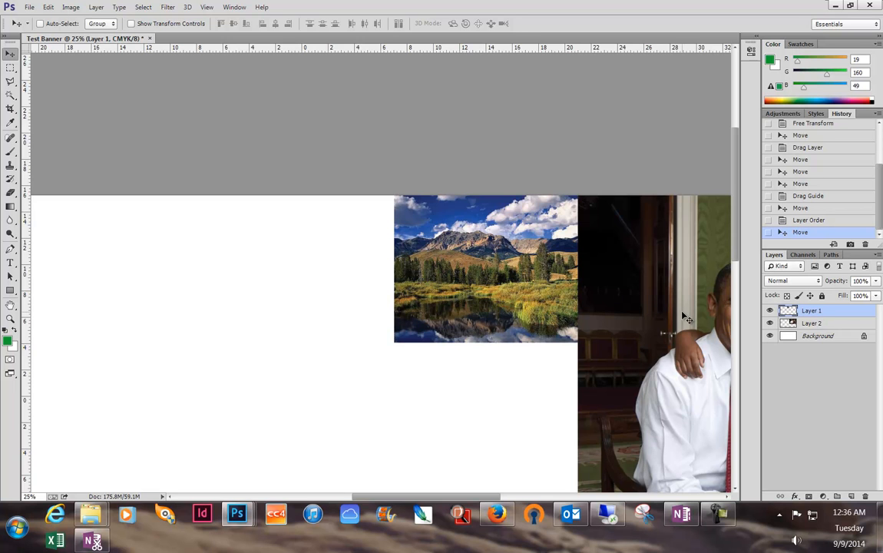
key(ctrl+t)
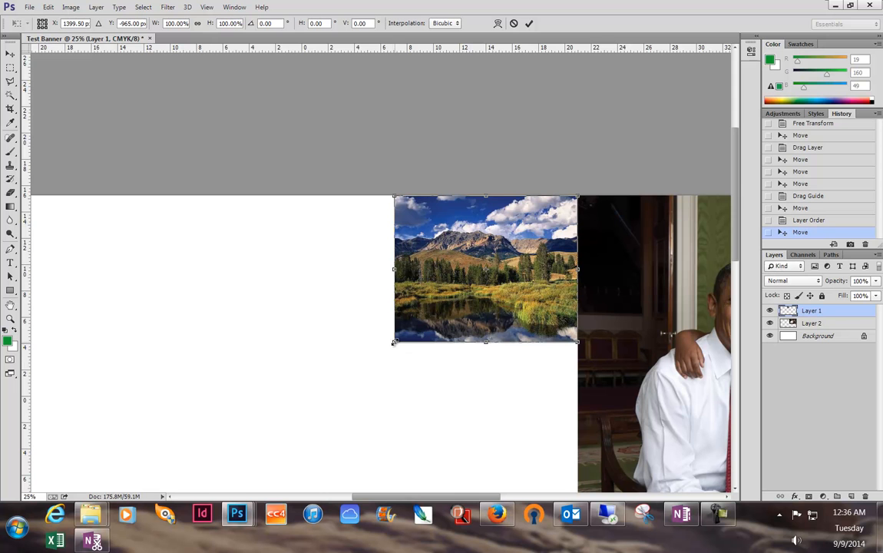
drag(387, 350, 196, 448)
key(Return)
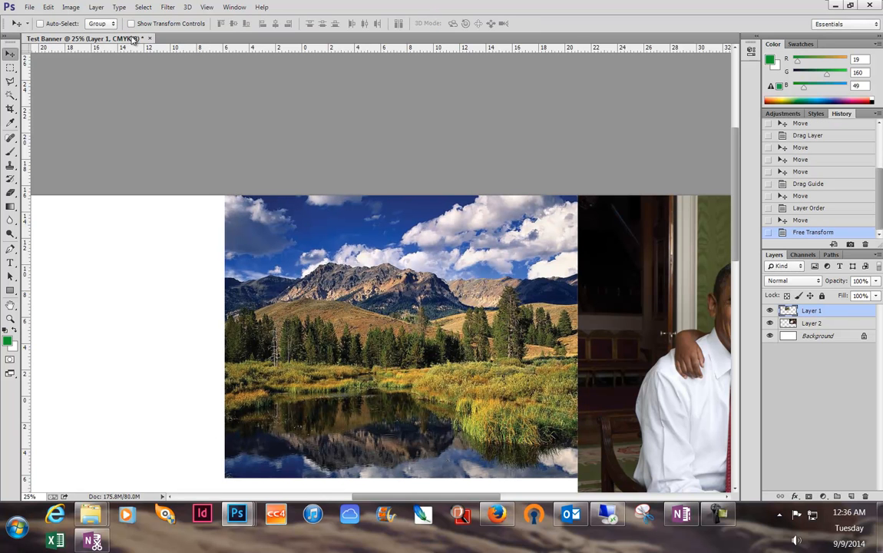
Step: Inspect the landscape from sky to water at print size, and scale it up proportionally to about 171%, keeping its upper-right corner fixed
click(207, 7)
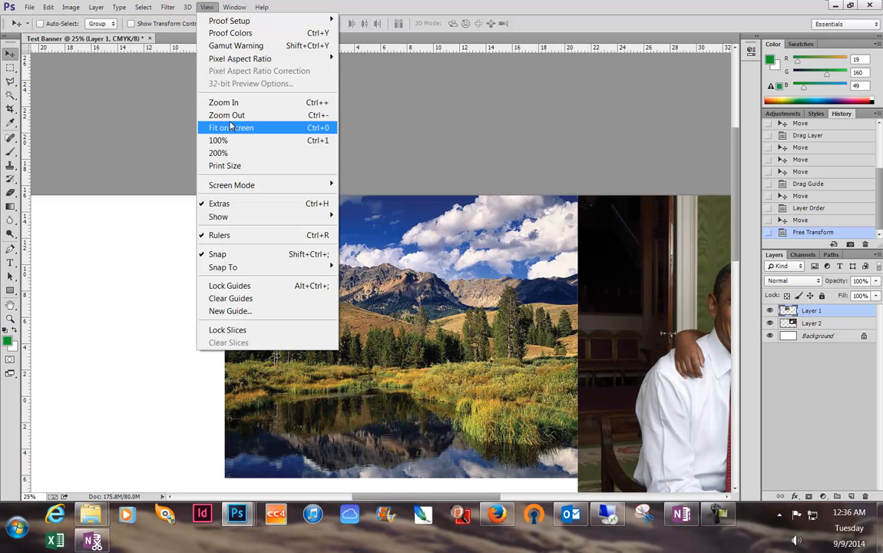
click(225, 166)
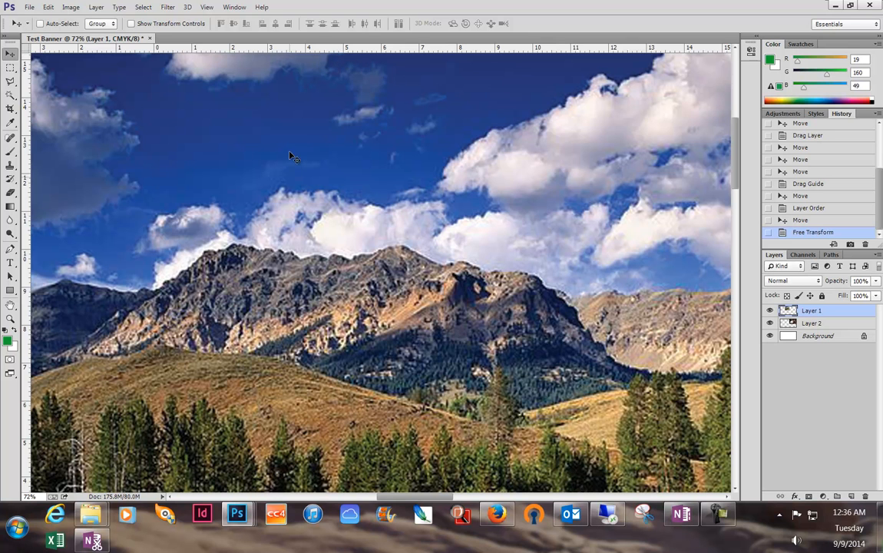
scroll(276, 320, down, 5)
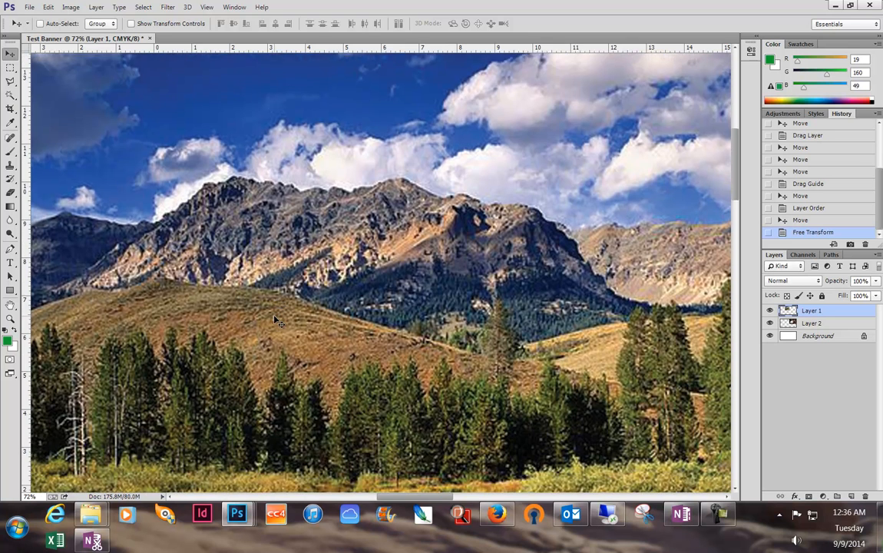
scroll(274, 321, down, 6)
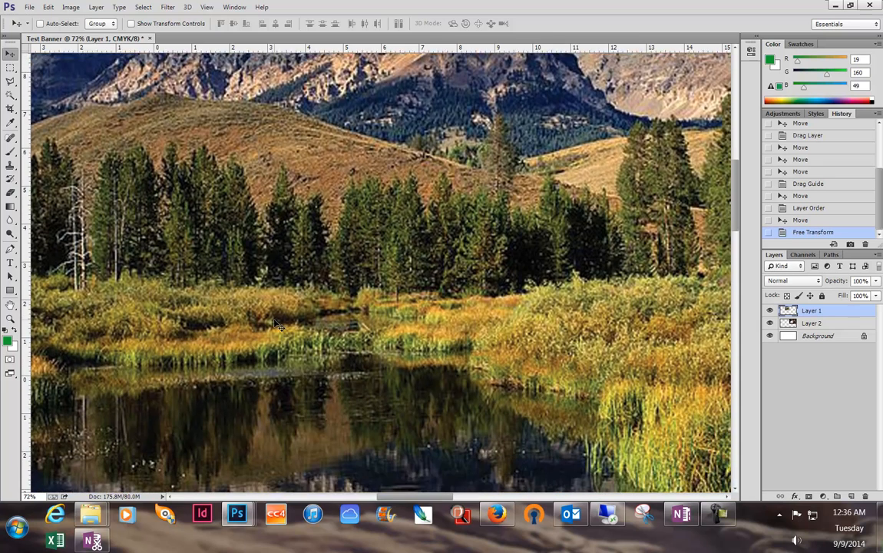
scroll(274, 323, down, 2)
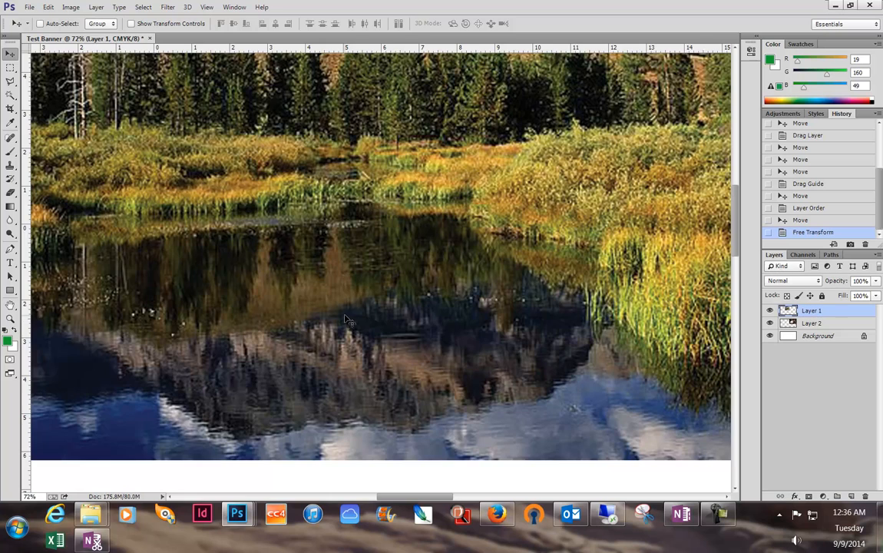
scroll(339, 289, down, 5)
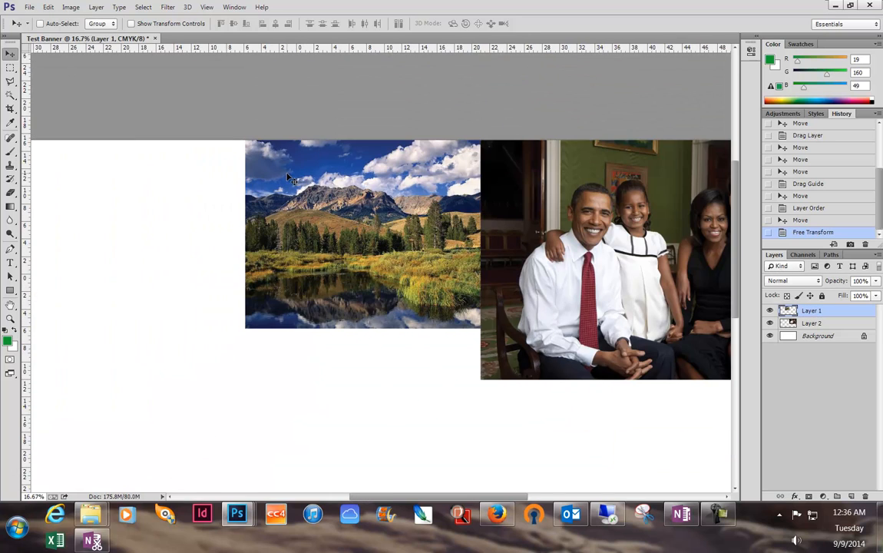
key(ctrl+t)
drag(247, 327, 59, 431)
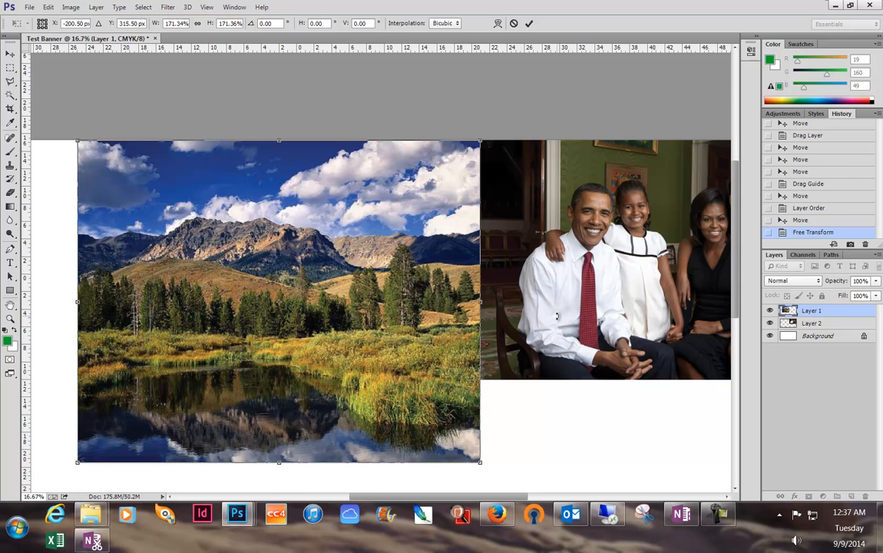
key(Return)
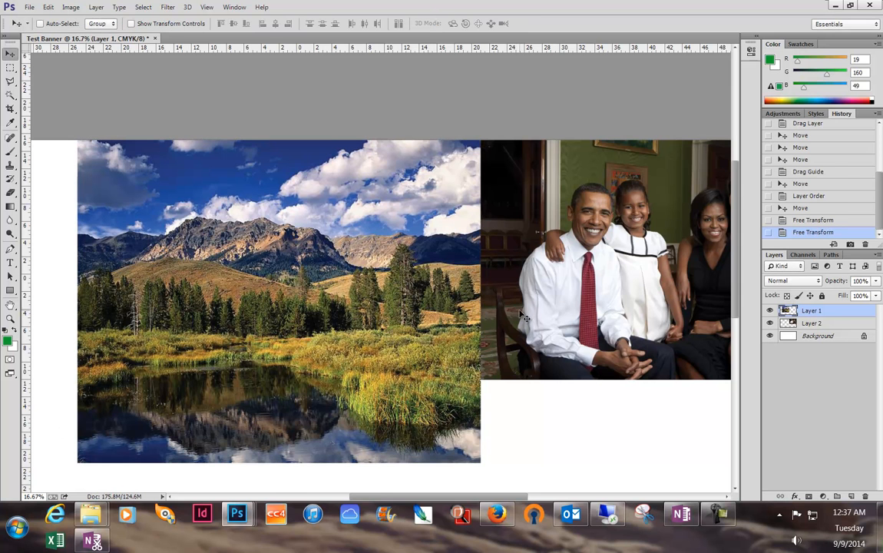
Step: Compare the enlarged landscape's mountains, trees and water reflections with the father's portrait at print size
click(205, 7)
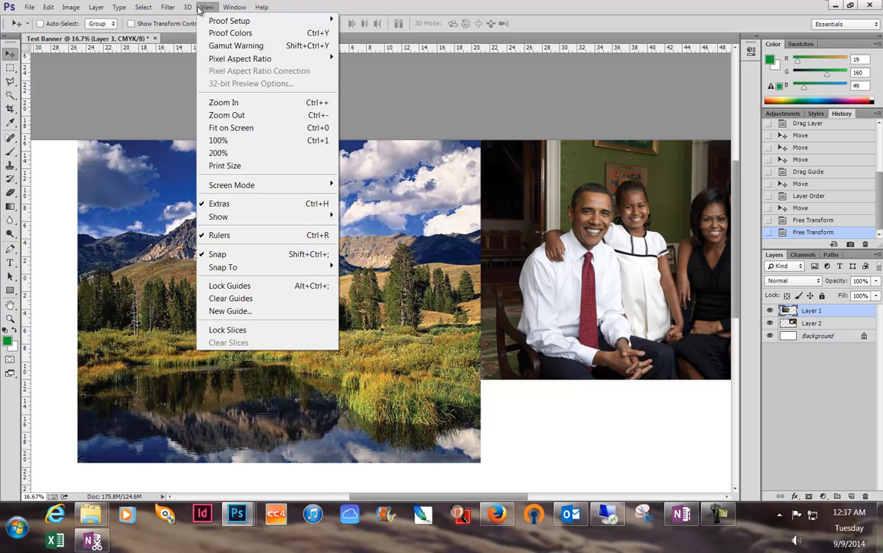
click(230, 167)
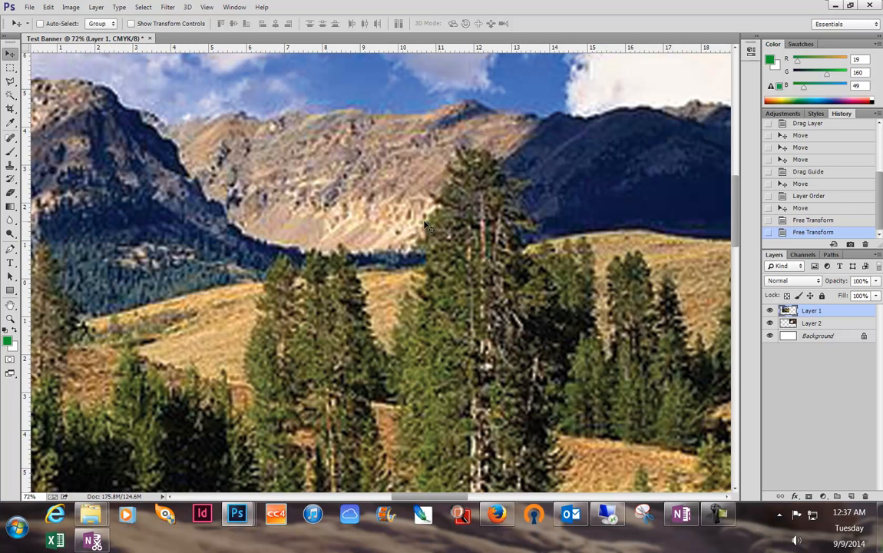
drag(717, 222, 66, 240)
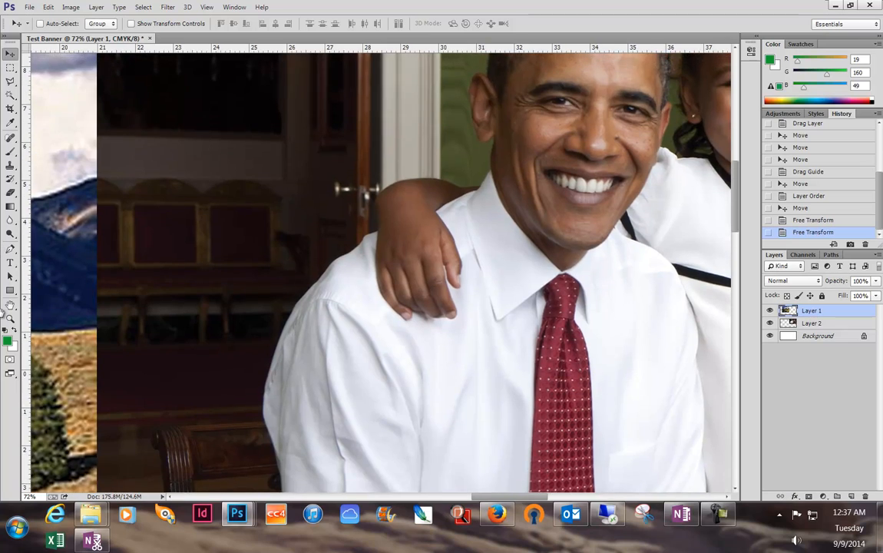
drag(2, 313, 790, 242)
drag(349, 394, 720, 260)
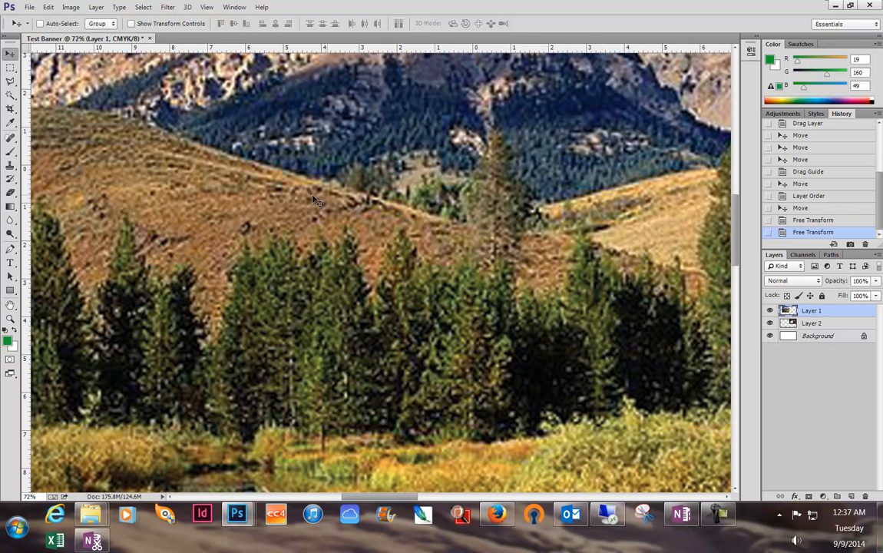
mouse_move(355, 392)
mouse_down()
mouse_move(309, 149)
mouse_move(325, 132)
mouse_up()
drag(294, 374, 353, 97)
drag(378, 282, 303, 326)
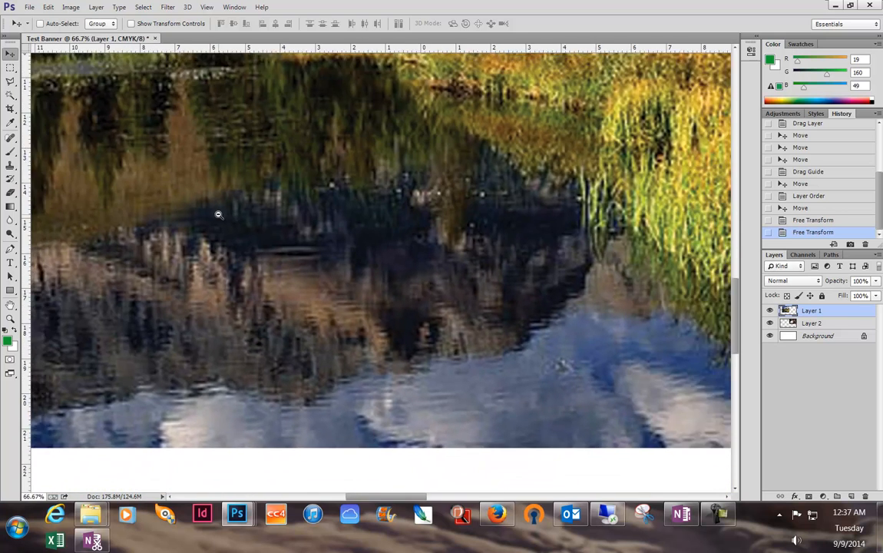
Step: Move the landscape picture away from the portrait to the banner's left side, slightly below its top edge
alt+click(218, 215)
alt+click(219, 215)
alt+click(218, 216)
alt+click(218, 216)
alt+click(217, 216)
drag(266, 143, 216, 156)
drag(518, 190, 518, 217)
Step: Enlarge the family portrait on Layer 2 proportionally to about 187% from its upper-right corner, and place Layer 2 above Layer 1
right_click(494, 208)
click(511, 207)
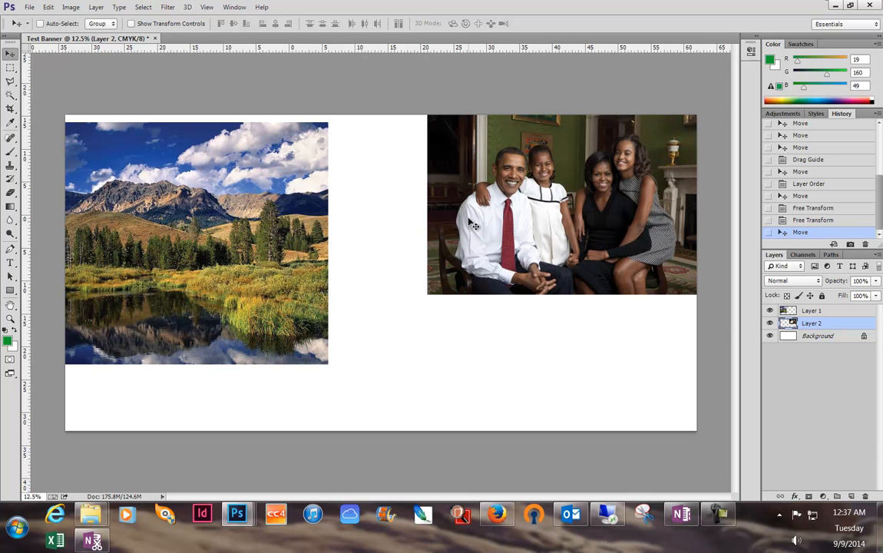
key(ctrl+t)
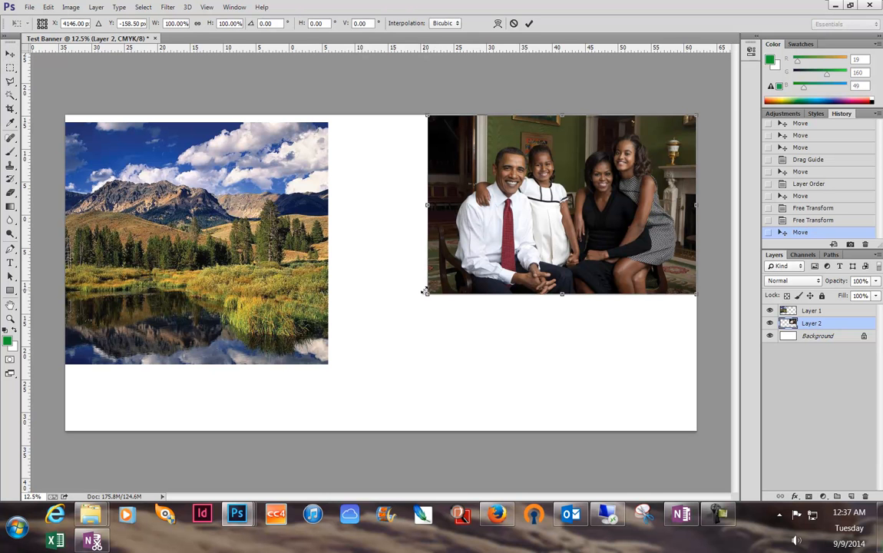
drag(426, 293, 175, 420)
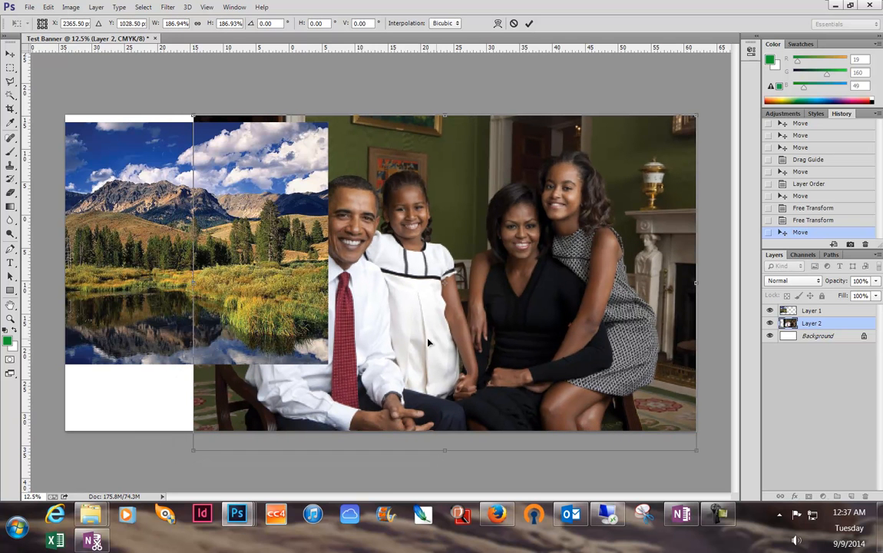
key(Return)
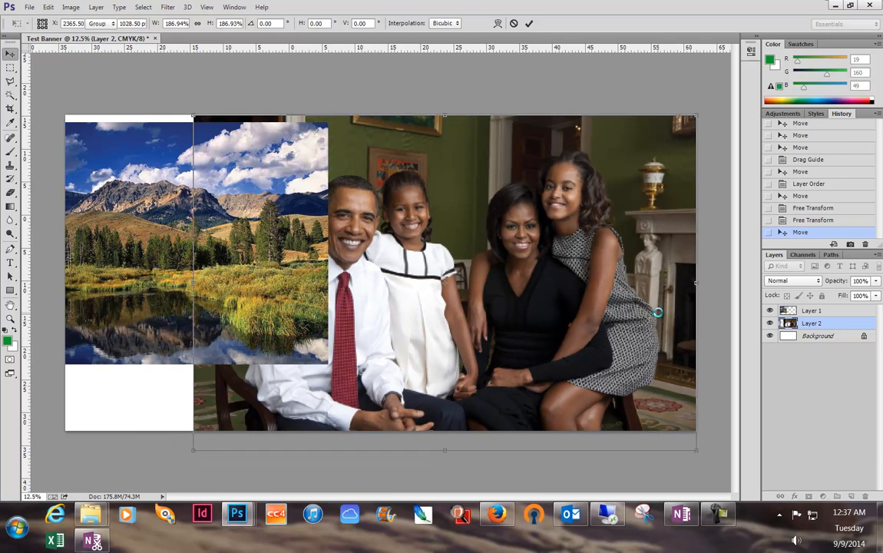
drag(801, 328, 795, 307)
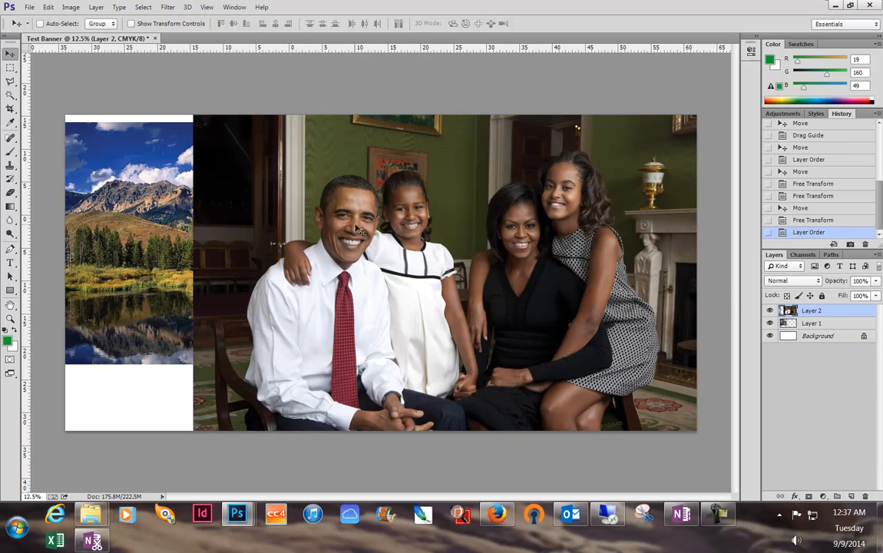
Step: Examine the enlarged portrait's faces at print size, and return to a view of the whole banner
click(207, 7)
click(229, 167)
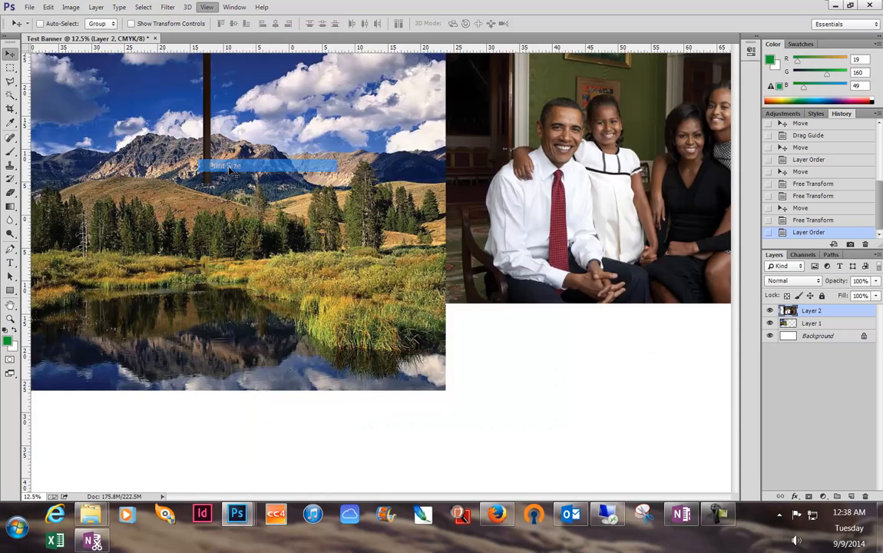
drag(433, 182, 464, 487)
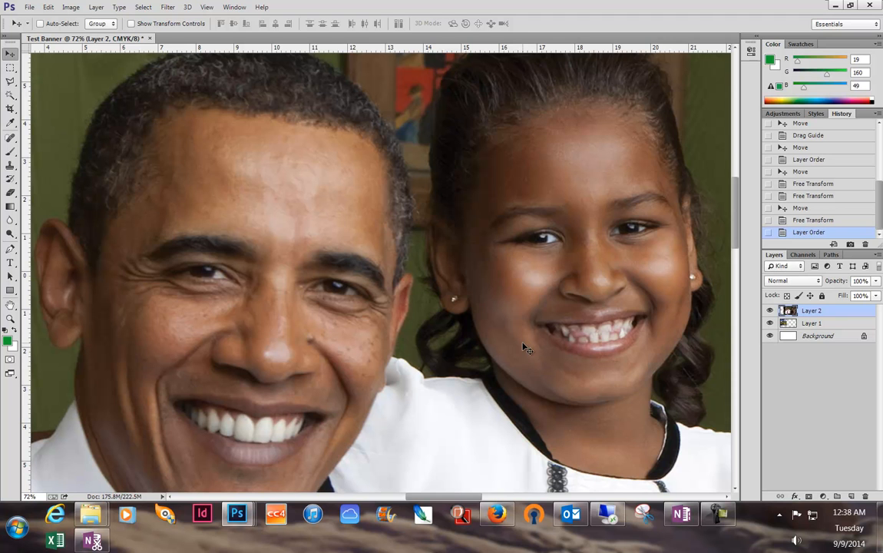
alt+click(300, 300)
alt+click(301, 302)
alt+click(301, 304)
alt+click(302, 305)
alt+click(302, 304)
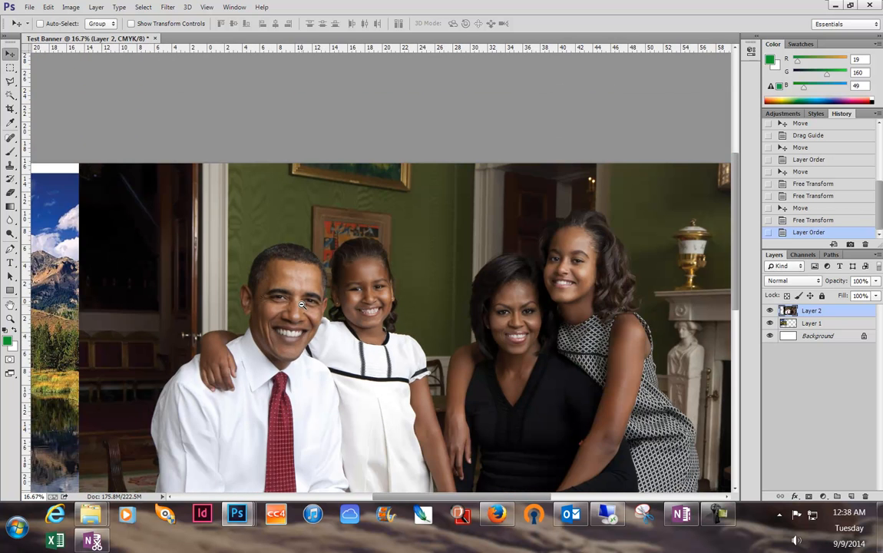
alt+click(302, 304)
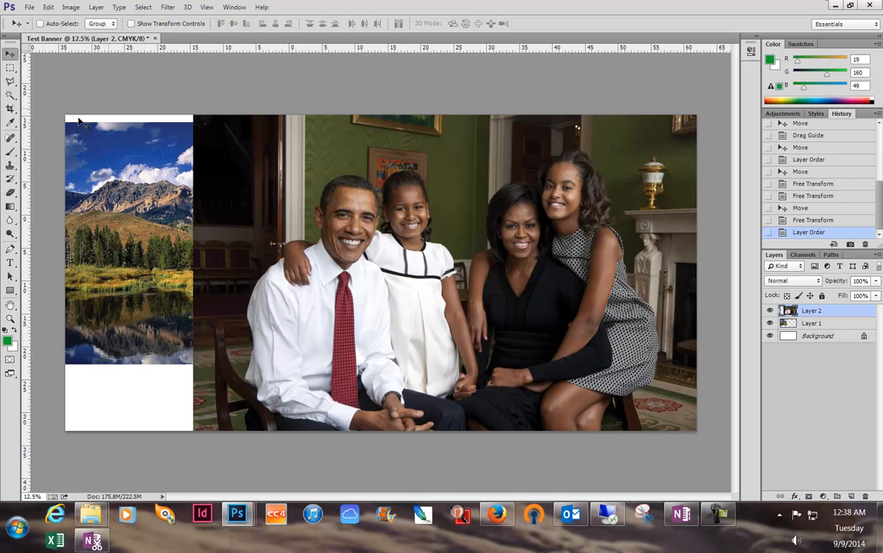
Step: Bring up temple.jpg and set its resolution to 100 pixels/inch without resampling
click(235, 7)
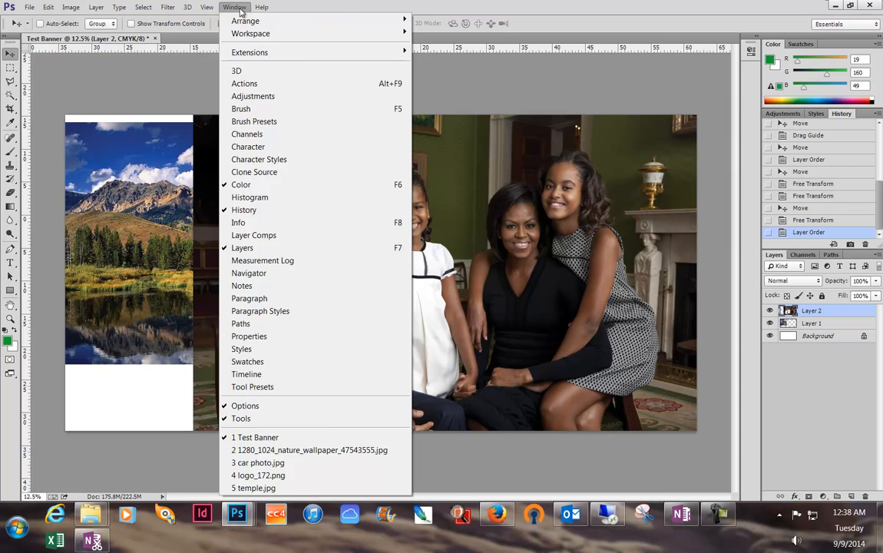
mouse_move(204, 19)
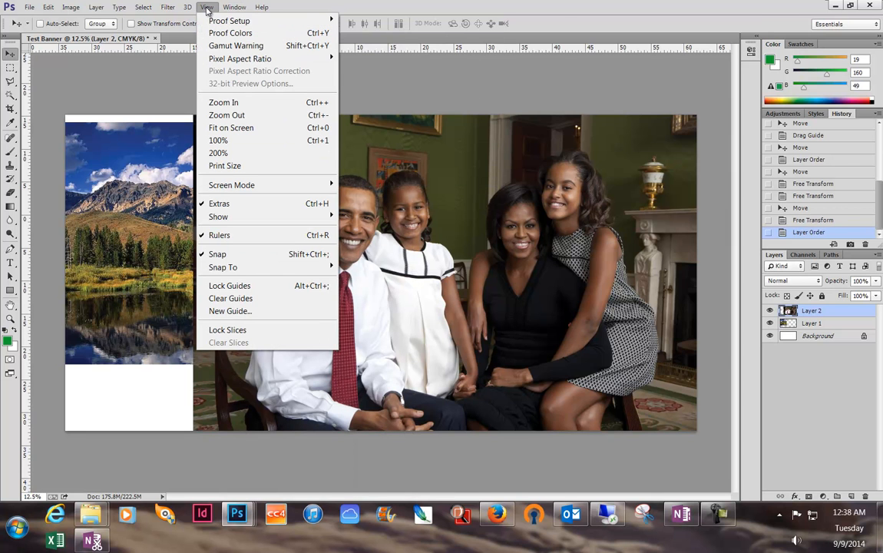
mouse_move(227, 7)
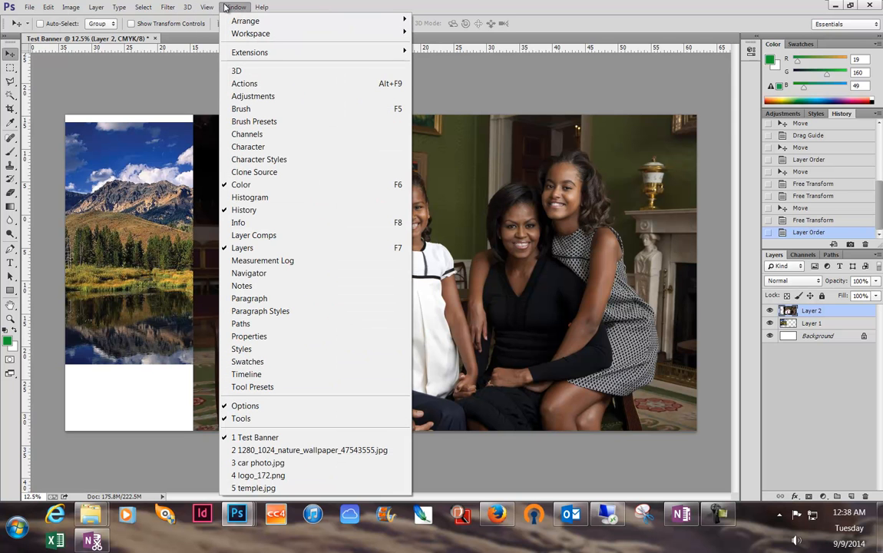
click(253, 488)
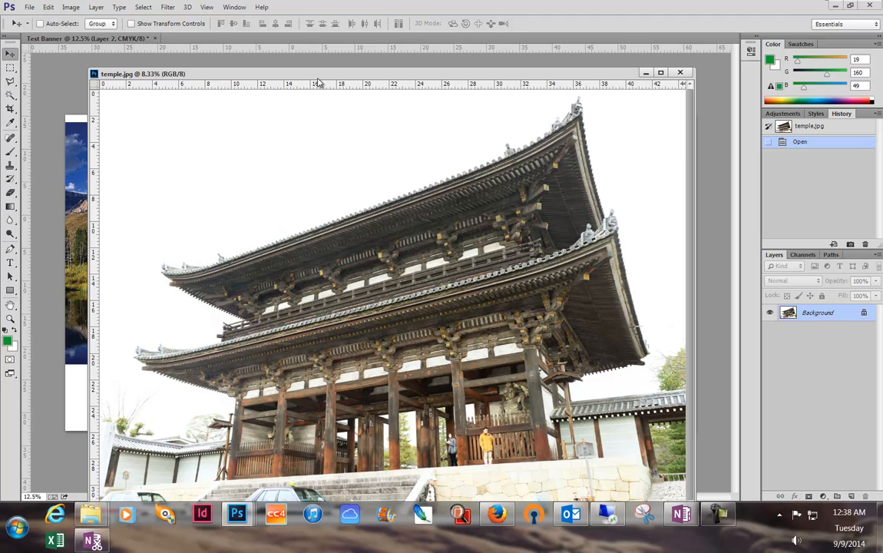
right_click(289, 73)
click(345, 93)
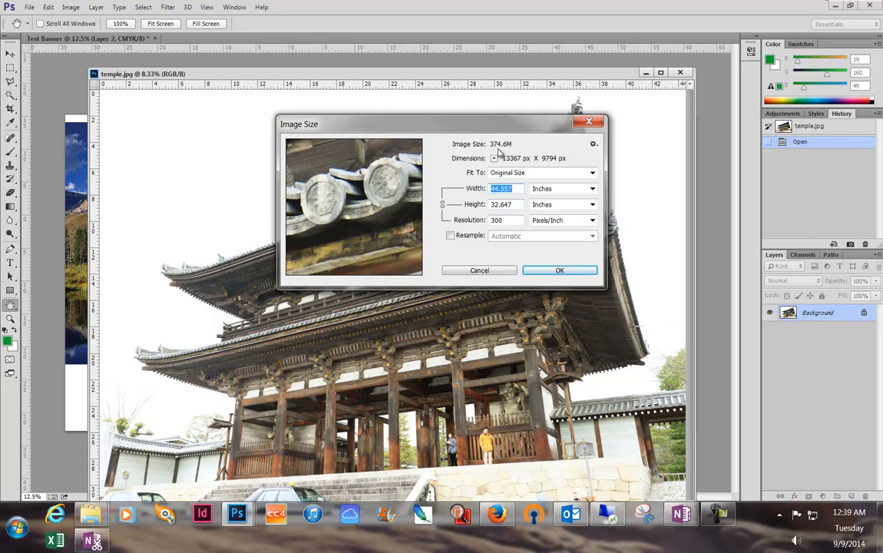
click(472, 222)
text(100)
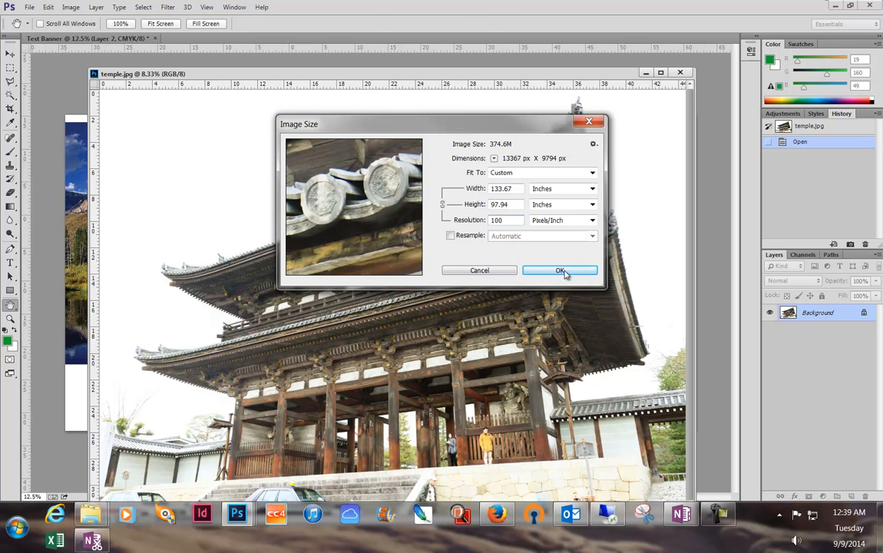
click(561, 272)
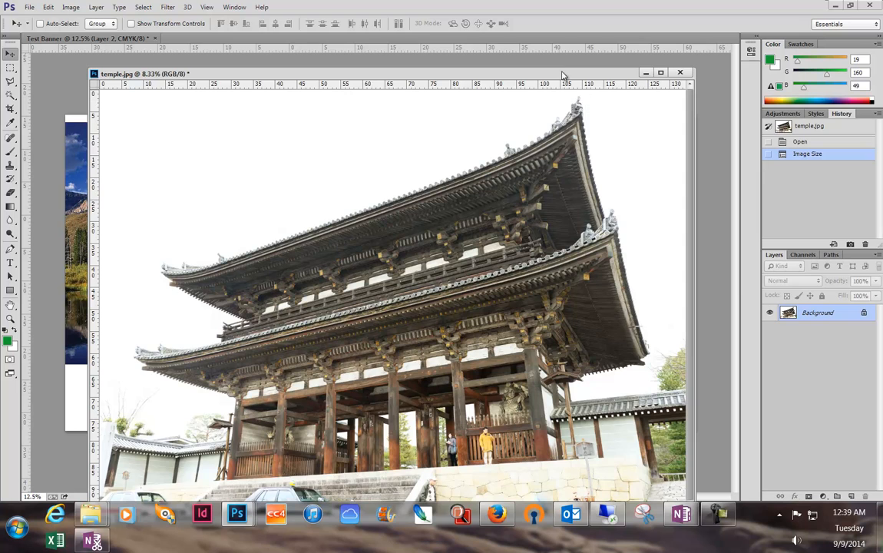
Step: Copy the temple picture into the Test Banner document and close temple.jpg without saving its changes
drag(579, 80, 865, 63)
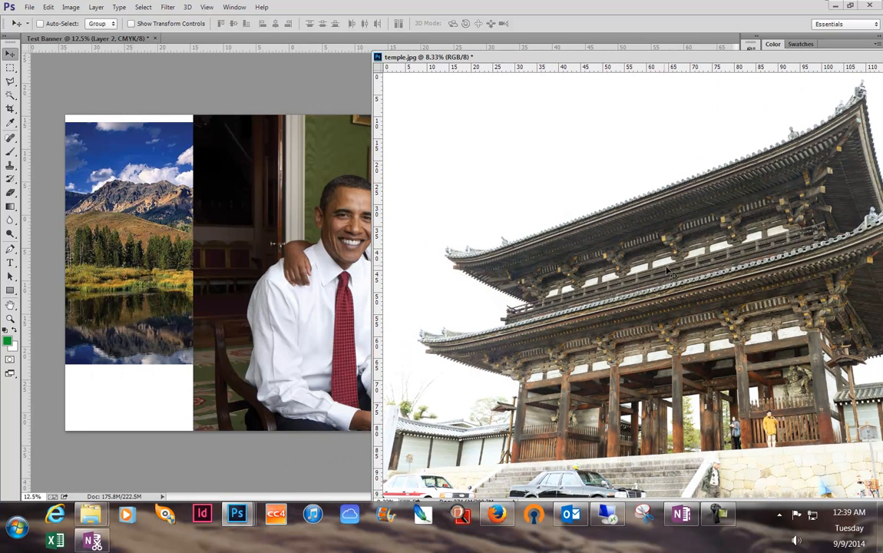
drag(527, 251, 281, 248)
drag(733, 59, 484, 92)
key(ctrl+w)
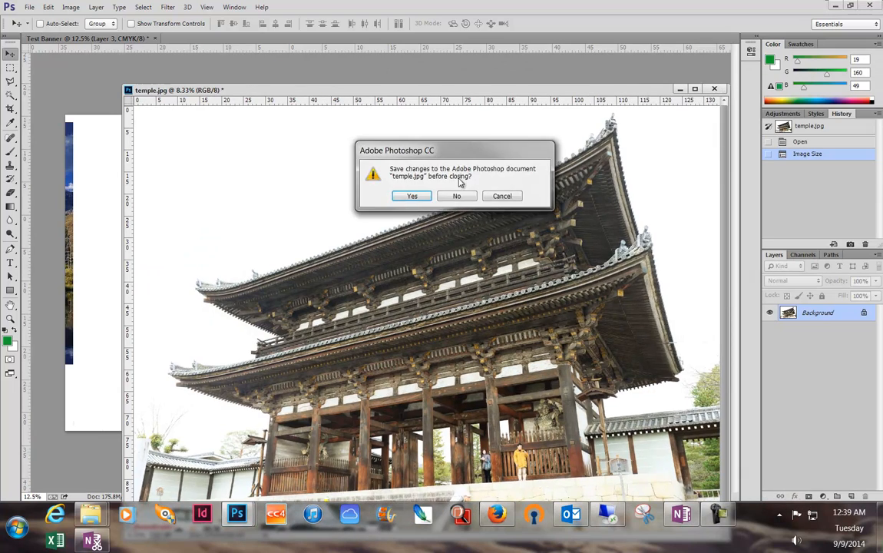
click(454, 198)
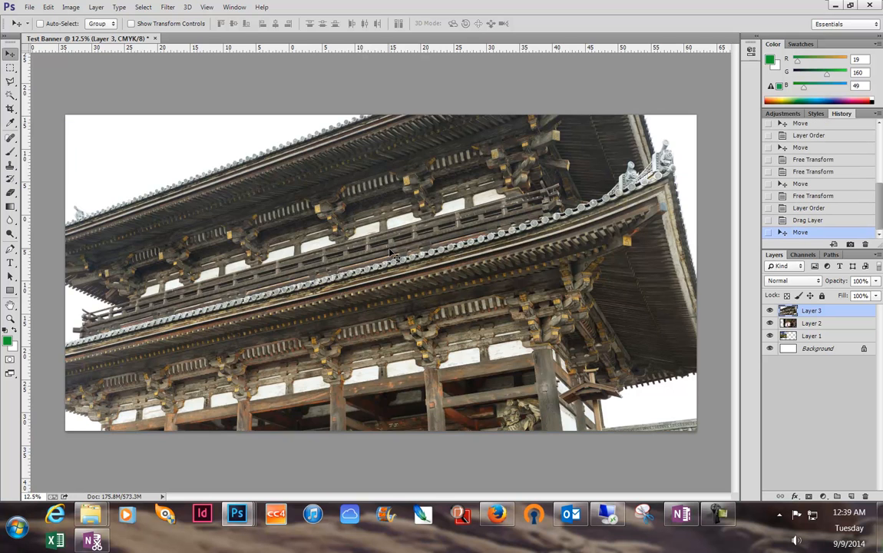
Step: Reposition the temple picture at full size so its lower roof, pillars and gate fill the whole banner
drag(417, 206, 419, 193)
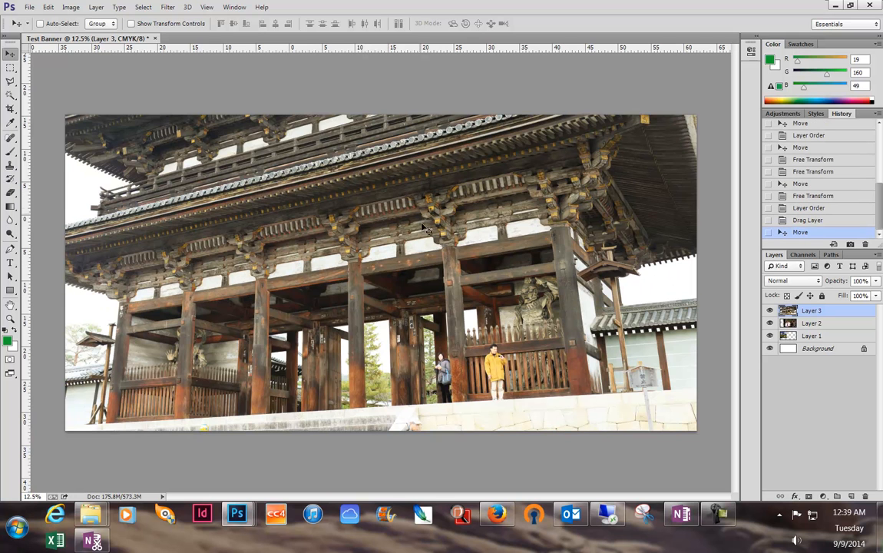
mouse_move(448, 327)
mouse_down()
mouse_move(449, 192)
mouse_move(457, 257)
mouse_move(445, 310)
mouse_up()
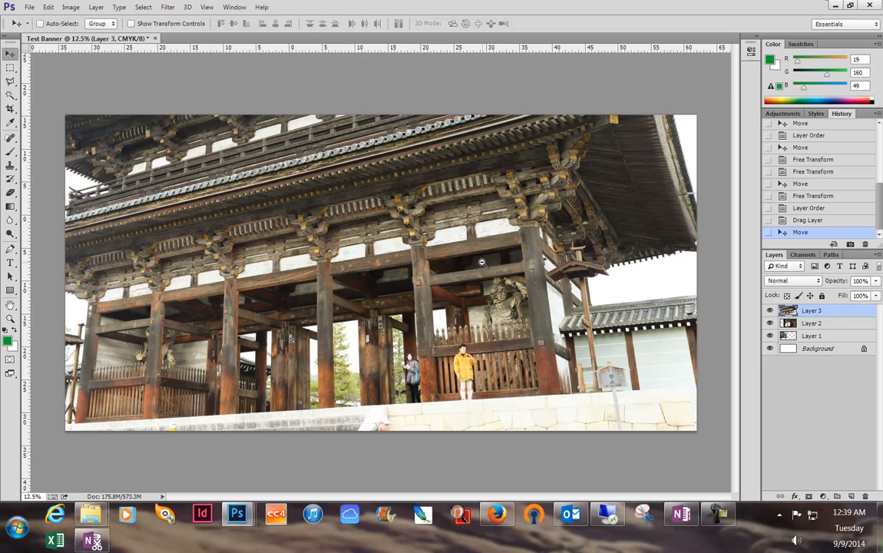
key(ctrl+minus)
key(ctrl+minus)
key(ctrl+minus)
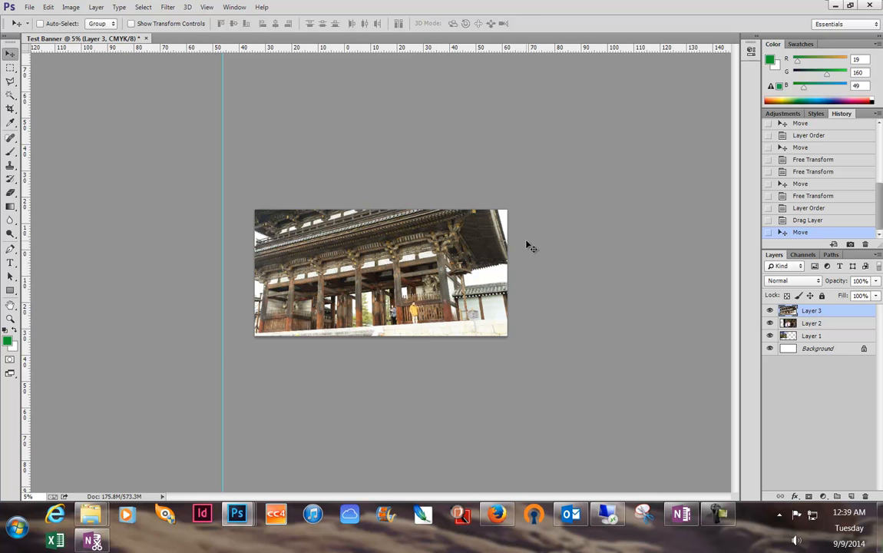
key(ctrl+t)
drag(414, 132, 435, 138)
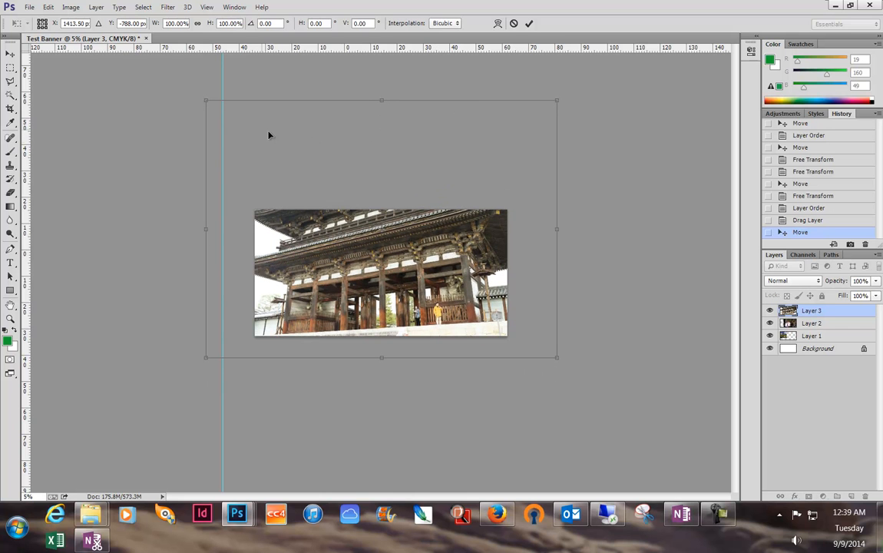
key(Return)
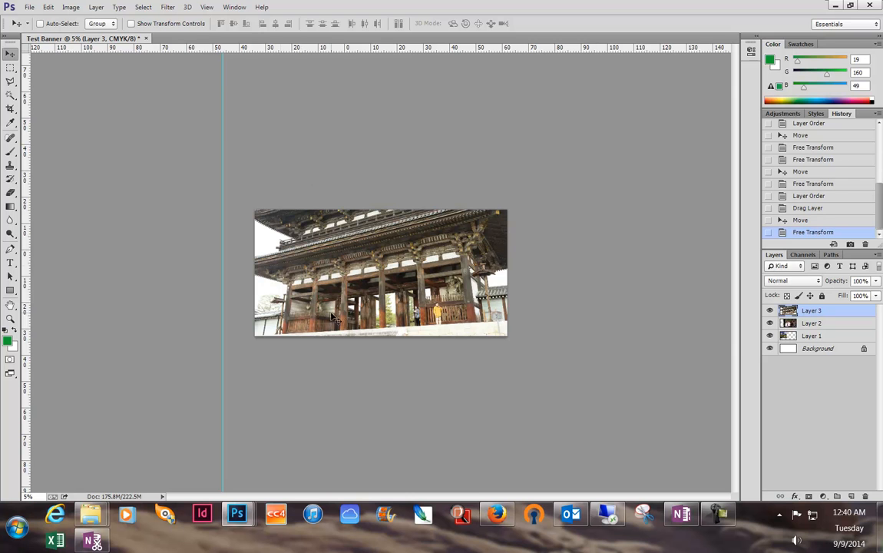
drag(366, 259, 397, 297)
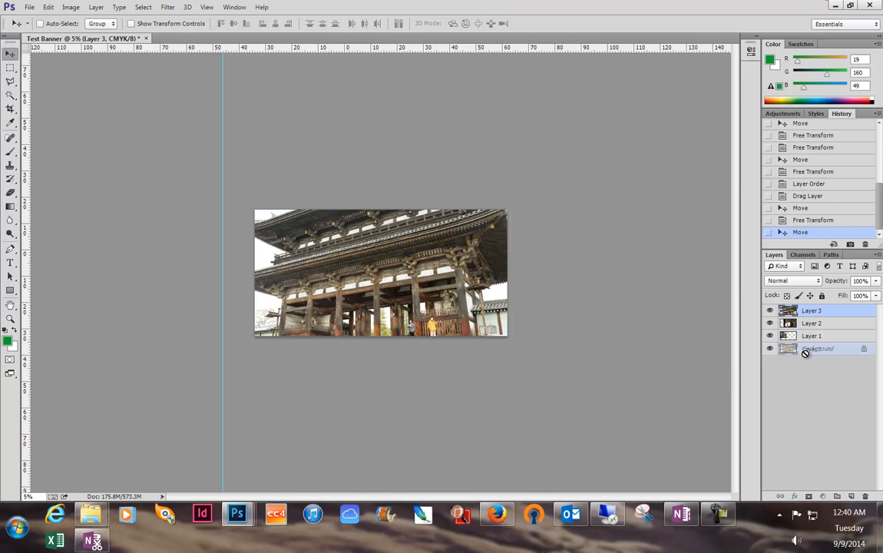
Step: Arrange the layers so the temple on Layer 3 lies below the portrait and above the landscape on Layer 1
drag(819, 311, 813, 342)
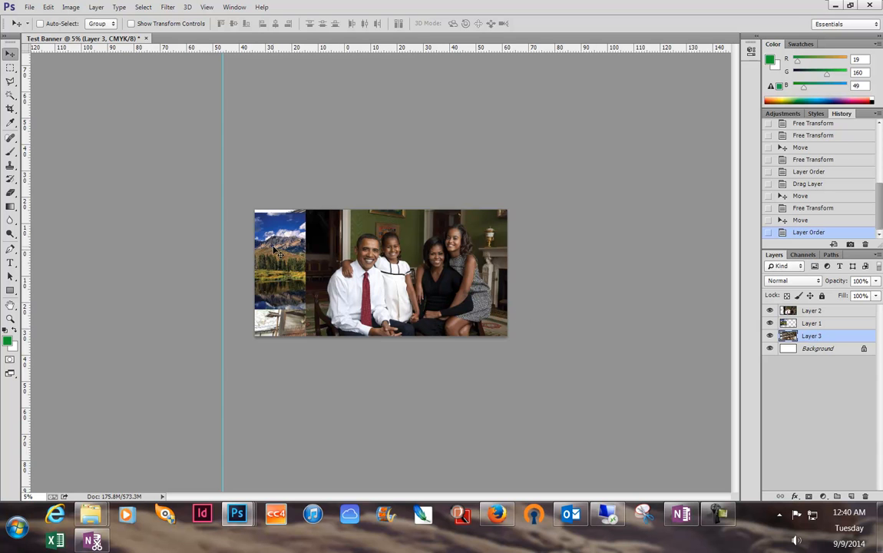
drag(820, 323, 806, 342)
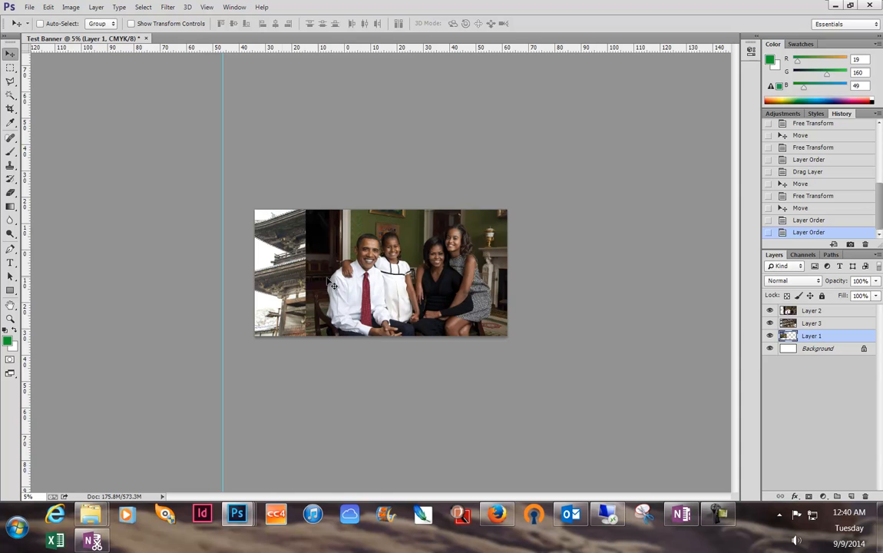
mouse_move(272, 271)
mouse_down()
mouse_move(276, 283)
mouse_move(282, 245)
mouse_move(278, 264)
mouse_up()
right_click(277, 283)
click(284, 290)
Step: Move the family portrait to the banner's right side and shift the temple picture left to fill the space beside it
right_click(367, 276)
click(376, 280)
drag(373, 284, 474, 287)
drag(344, 298, 282, 285)
right_click(360, 303)
click(362, 296)
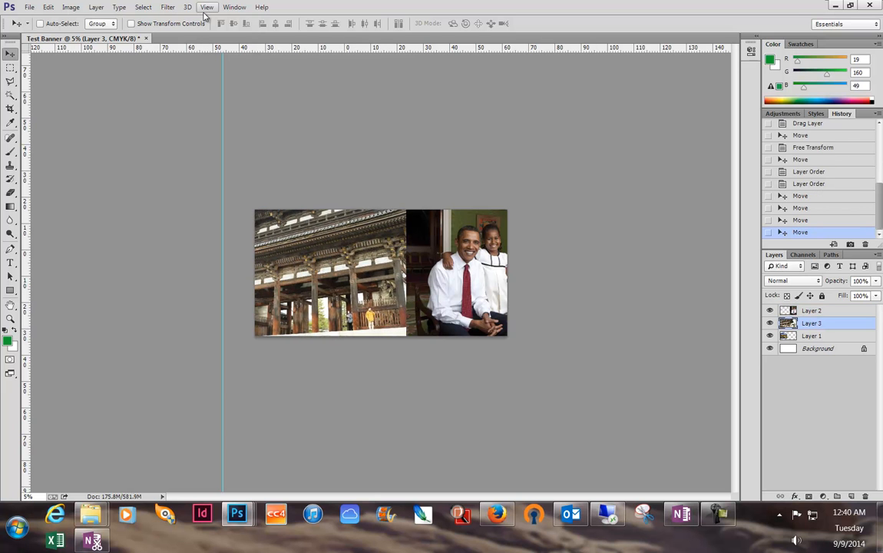
Step: Examine the temple's beams, statue and pillar inscriptions at print size, and return to a view of the whole banner
click(205, 8)
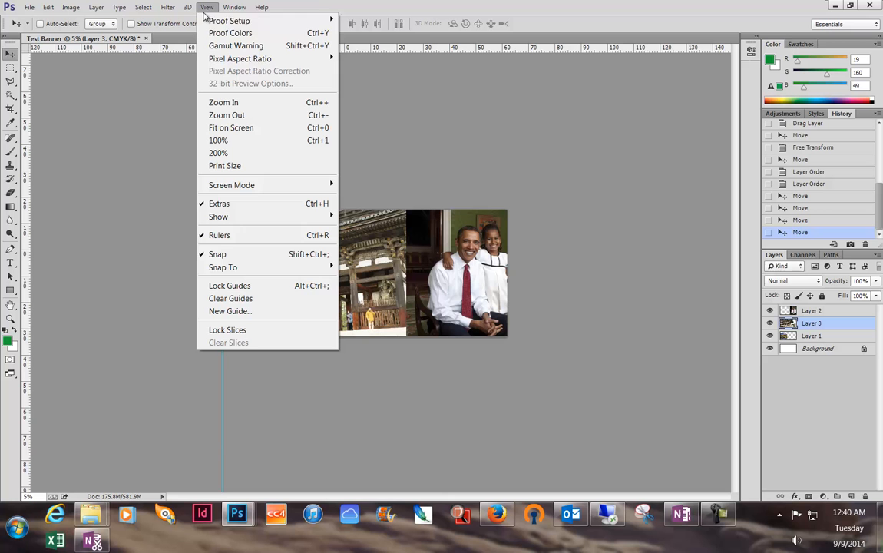
click(225, 165)
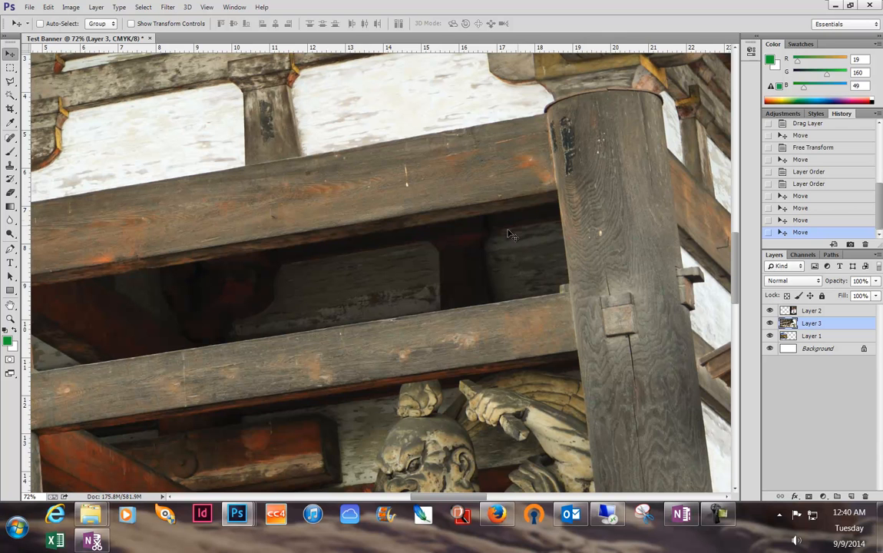
key(space)
drag(595, 256, 182, 233)
mouse_move(545, 290)
mouse_down()
mouse_move(392, 272)
mouse_move(303, 371)
mouse_move(371, 282)
mouse_move(249, 338)
mouse_move(408, 254)
mouse_move(351, 296)
mouse_move(403, 272)
mouse_move(371, 294)
mouse_move(345, 289)
mouse_move(536, 174)
mouse_move(345, 349)
mouse_move(396, 134)
mouse_move(453, 58)
mouse_up()
drag(384, 353, 350, 205)
drag(367, 427, 596, 243)
drag(316, 271, 498, 371)
drag(88, 173, 392, 320)
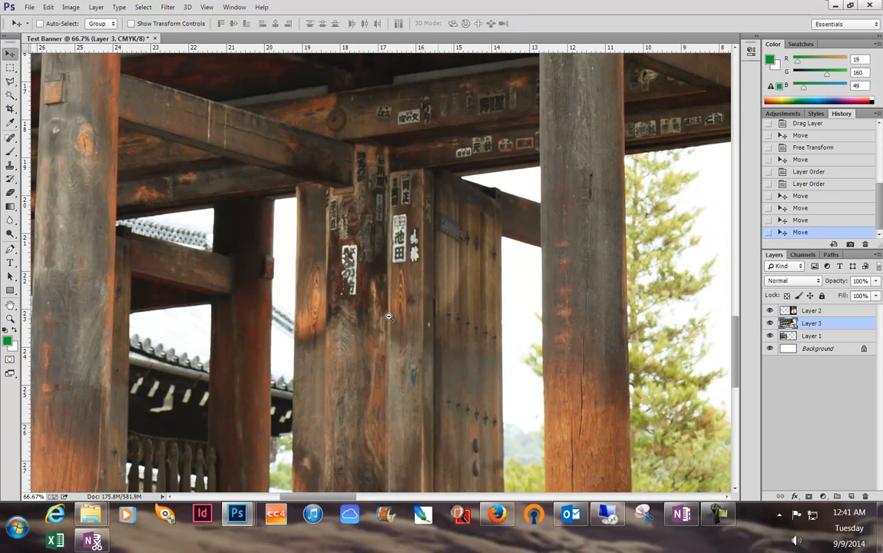
alt+click(386, 316)
alt+click(386, 316)
alt+click(386, 316)
alt+click(386, 317)
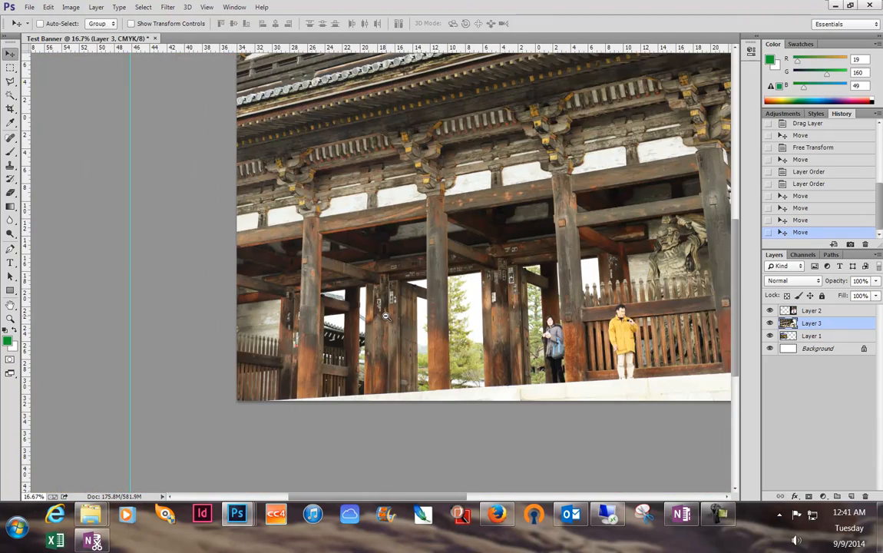
alt+click(394, 298)
alt+click(361, 269)
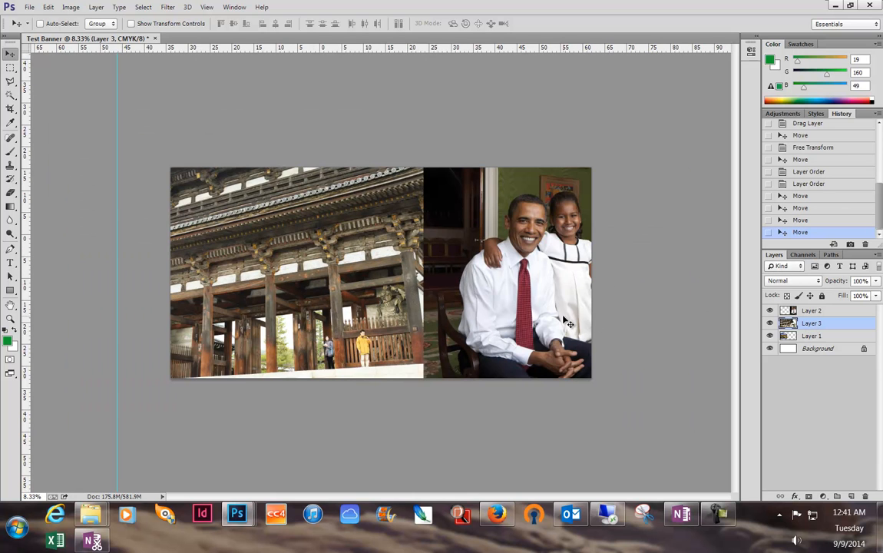
Step: Scale the temple picture down proportionally from its lower-right corner and place it so the building fits beside the portrait
key(ctrl+t)
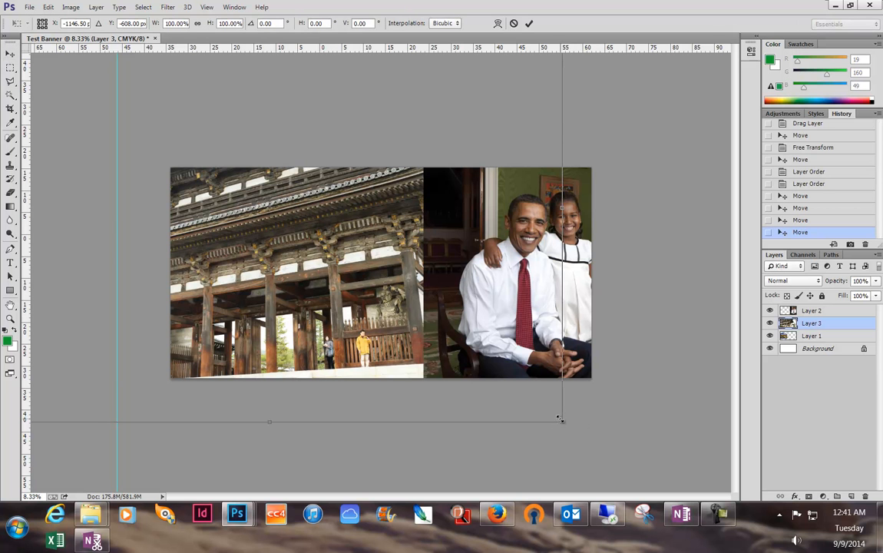
drag(563, 420, 262, 202)
drag(399, 321, 350, 312)
key(Return)
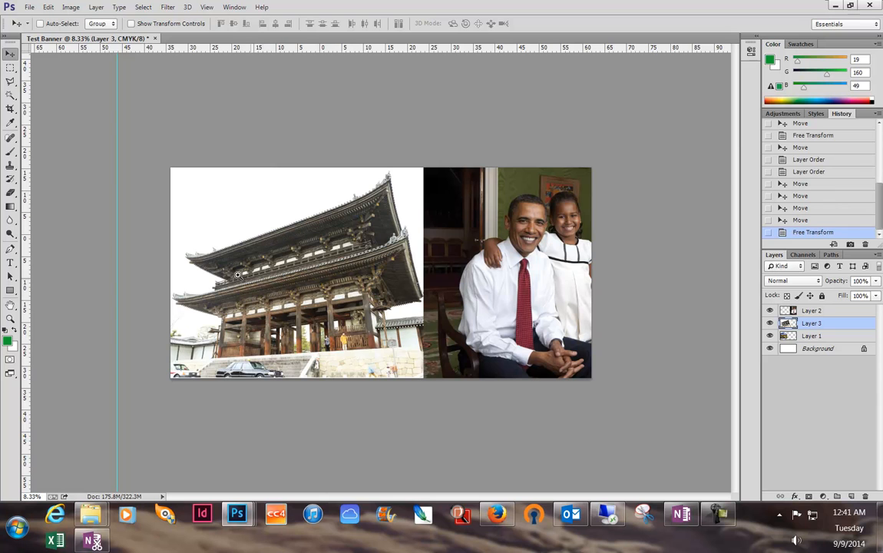
Step: Examine the man in the yellow coat on the reduced temple picture at up to 500% zoom, and return to the whole banner
scroll(328, 311, up, 3)
scroll(326, 409, up, 4)
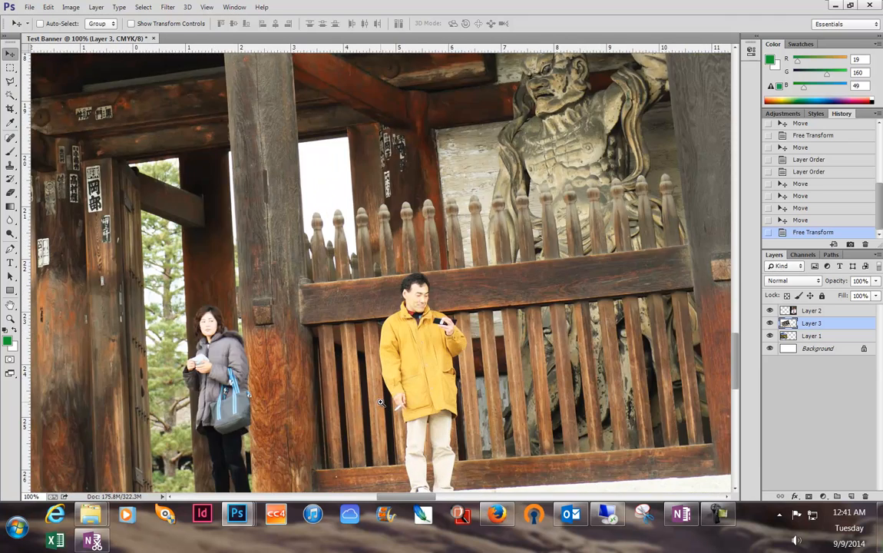
scroll(380, 400, up, 1)
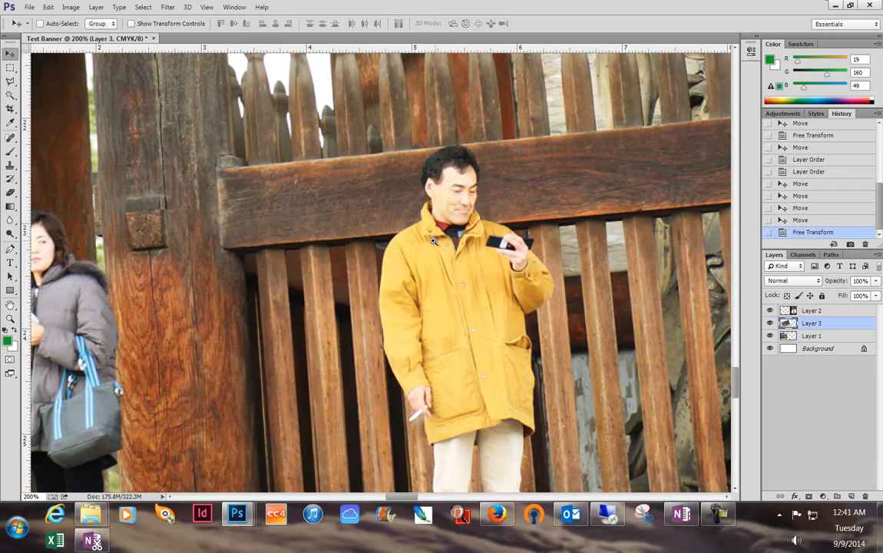
click(456, 244)
click(462, 211)
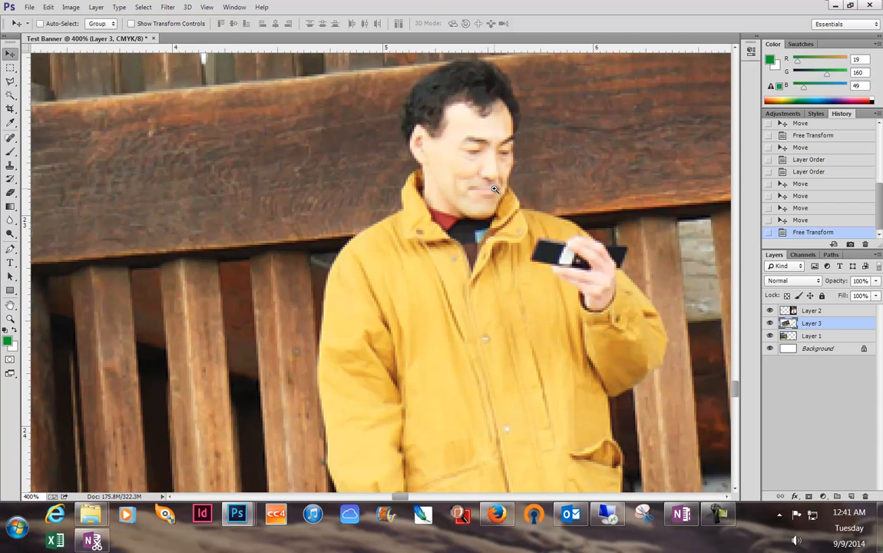
click(494, 188)
drag(484, 196, 303, 244)
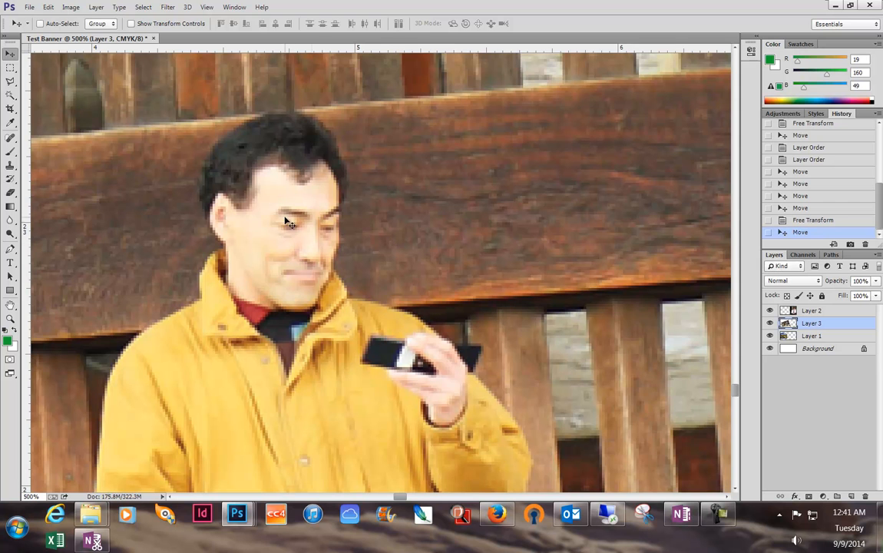
alt+click(327, 204)
alt+click(327, 204)
alt+click(328, 204)
alt+click(328, 204)
alt+click(327, 203)
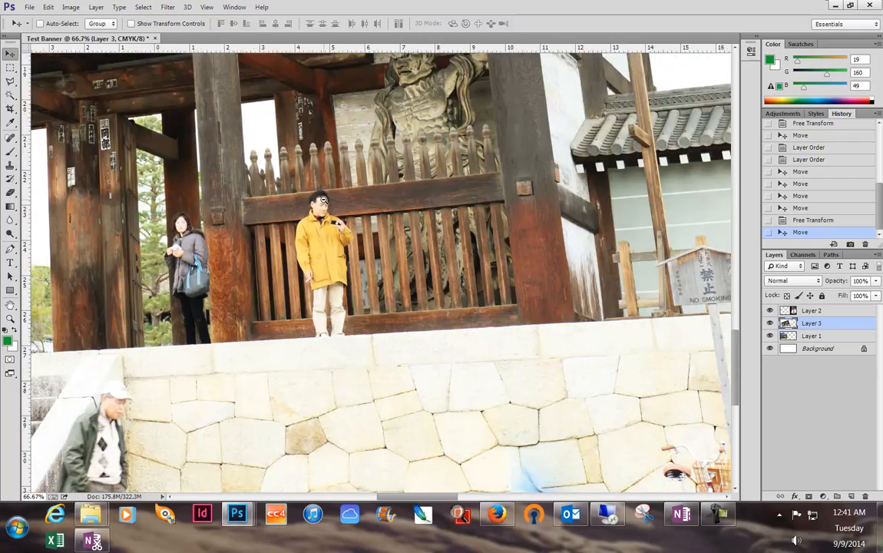
alt+click(326, 203)
alt+click(324, 202)
alt+click(323, 201)
alt+click(323, 201)
drag(294, 142, 311, 357)
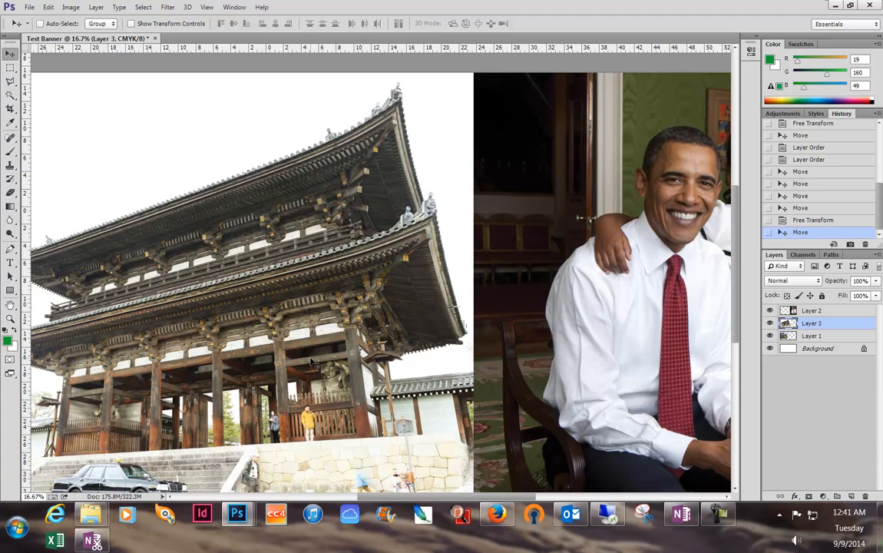
alt+click(336, 324)
alt+click(335, 325)
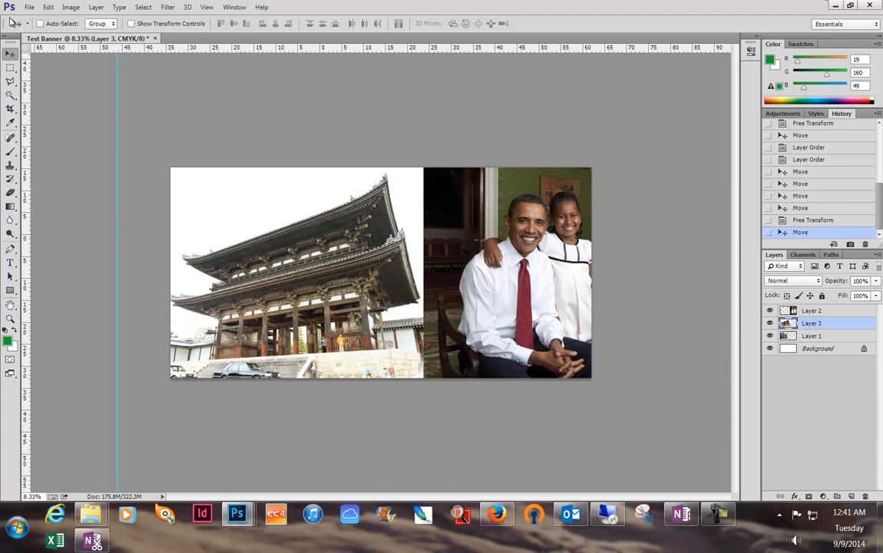
Step: Switch to logo_172.png and copy its logo onto the banner twice, placing the second copy over the portrait's dark upper area
click(234, 9)
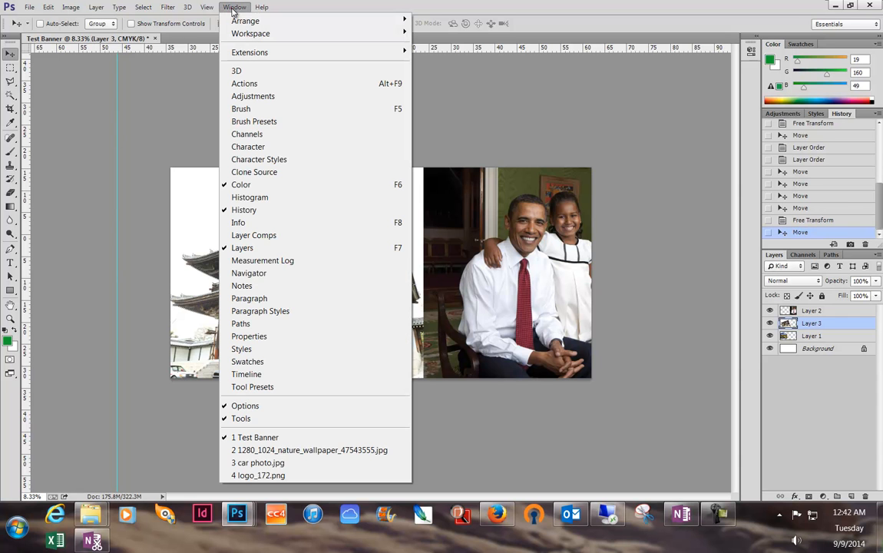
click(282, 477)
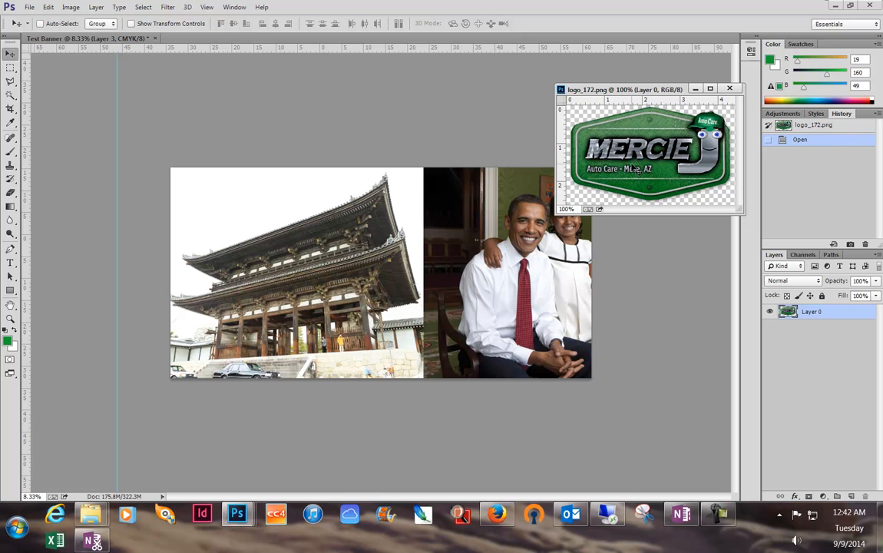
drag(644, 157, 399, 252)
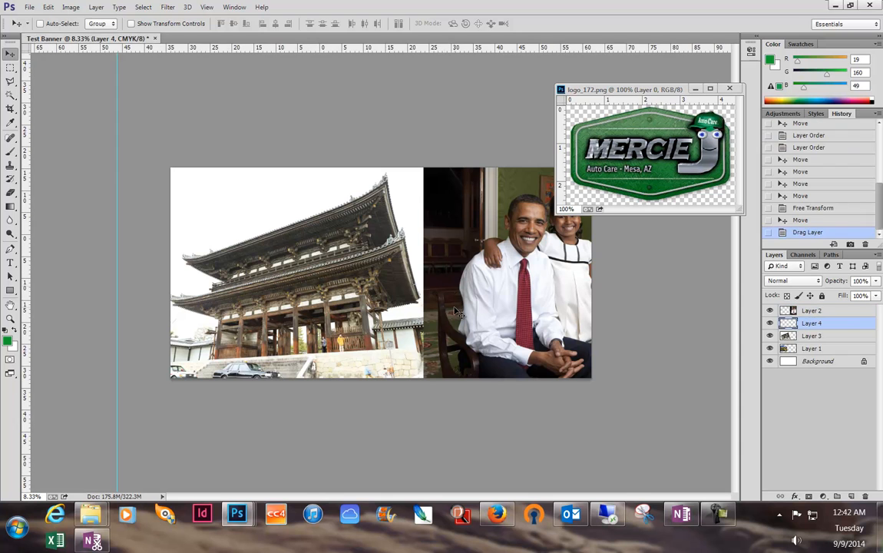
click(598, 170)
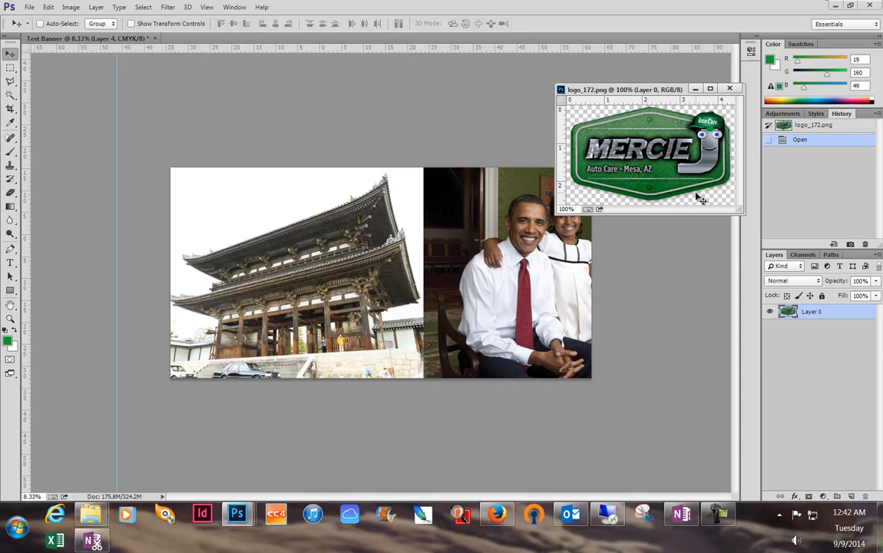
drag(691, 171, 524, 178)
drag(474, 207, 473, 205)
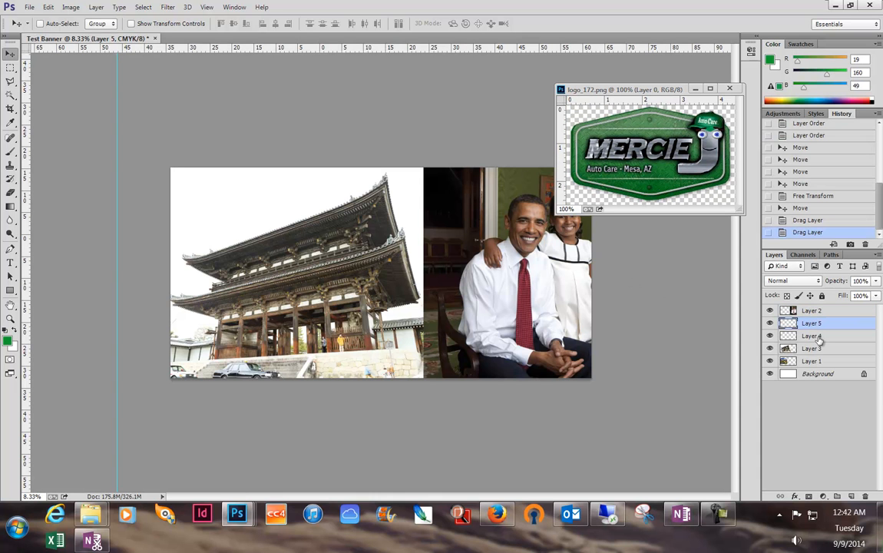
Step: Hide the portrait layer briefly to locate the logos, and move the newest logo layer above the portrait
click(770, 310)
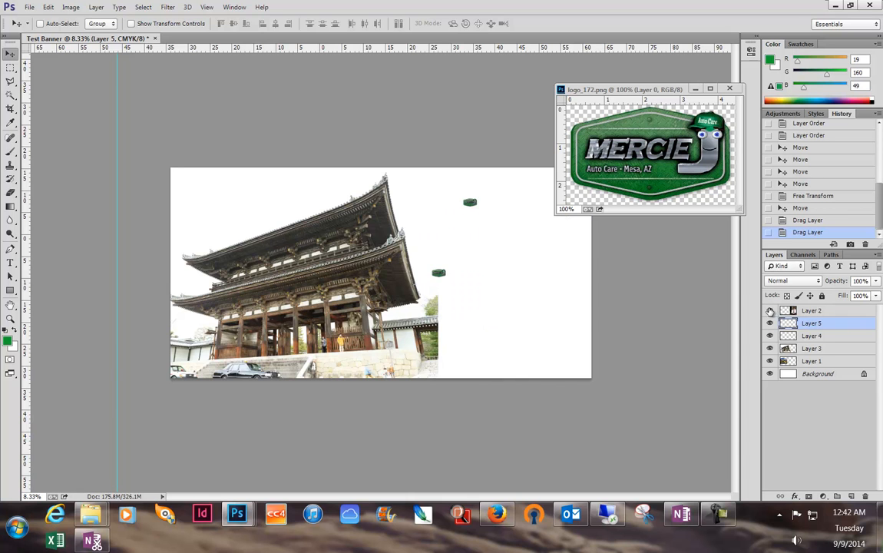
click(770, 310)
mouse_move(813, 326)
mouse_down()
mouse_move(805, 307)
mouse_move(816, 311)
mouse_up()
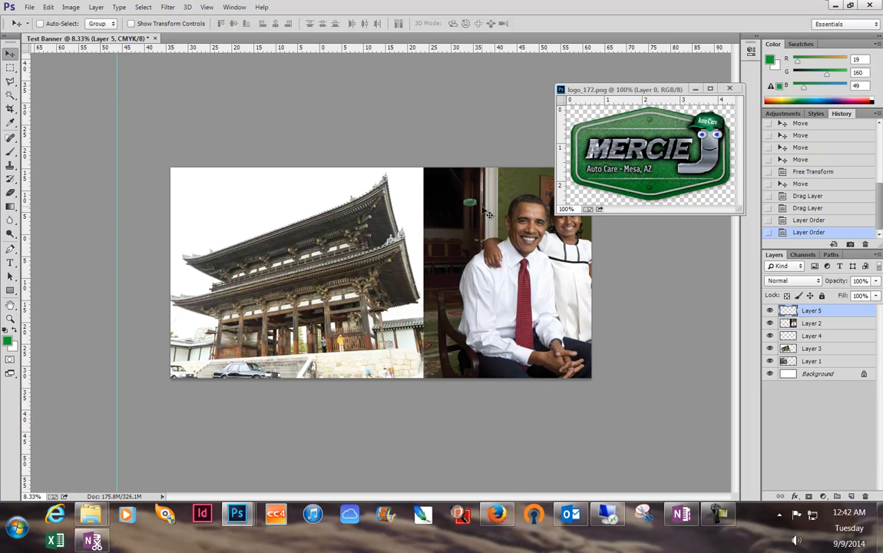
Step: Place the logo in the white area beside the temple's upper roof tip, and close logo_172.png
drag(473, 205, 415, 207)
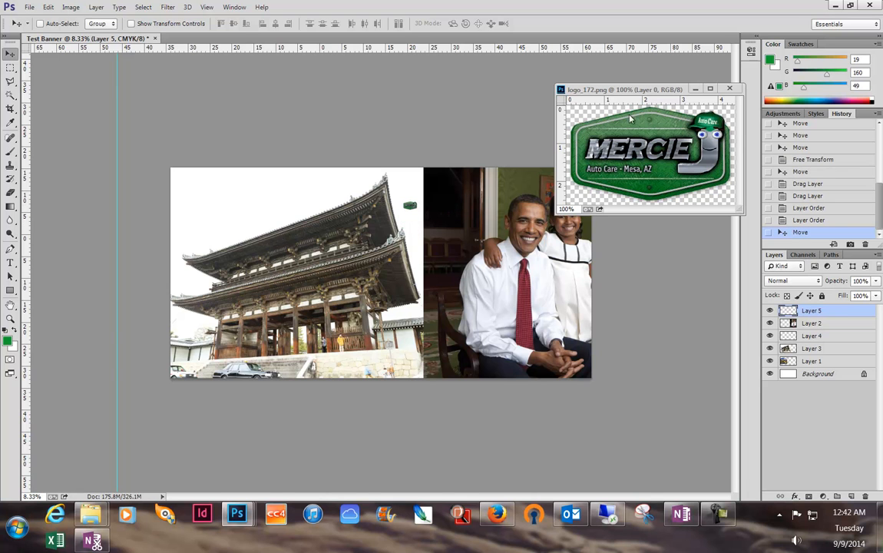
click(730, 88)
mouse_move(405, 203)
mouse_down()
mouse_move(412, 205)
mouse_move(407, 185)
mouse_up()
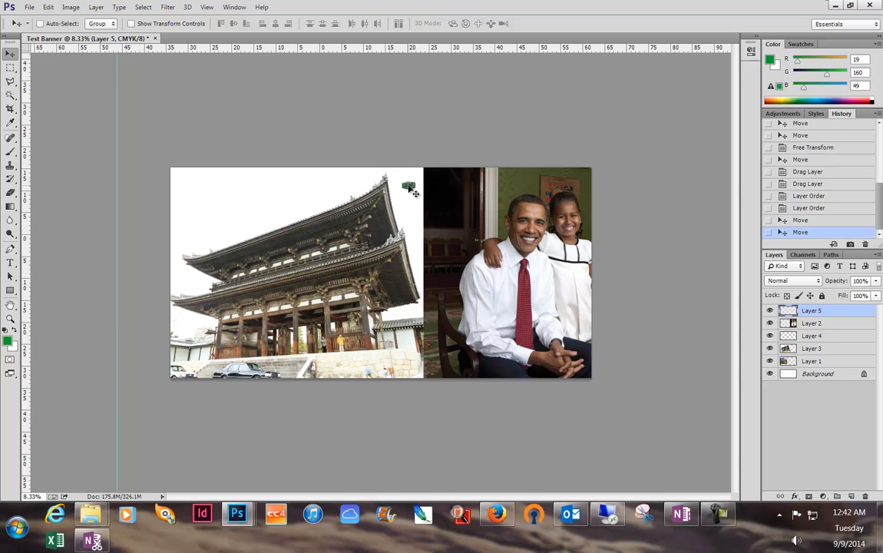
Step: Examine the small logo beside the temple roof at print size
click(206, 8)
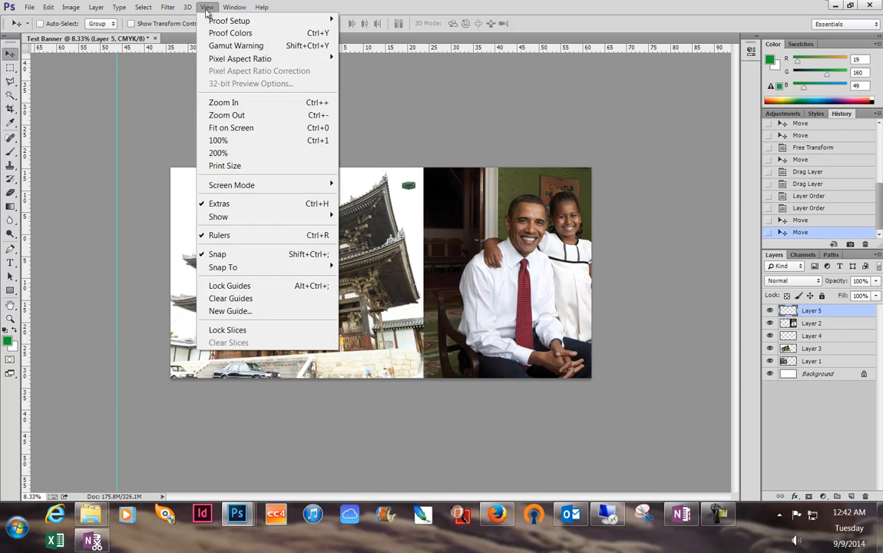
click(231, 166)
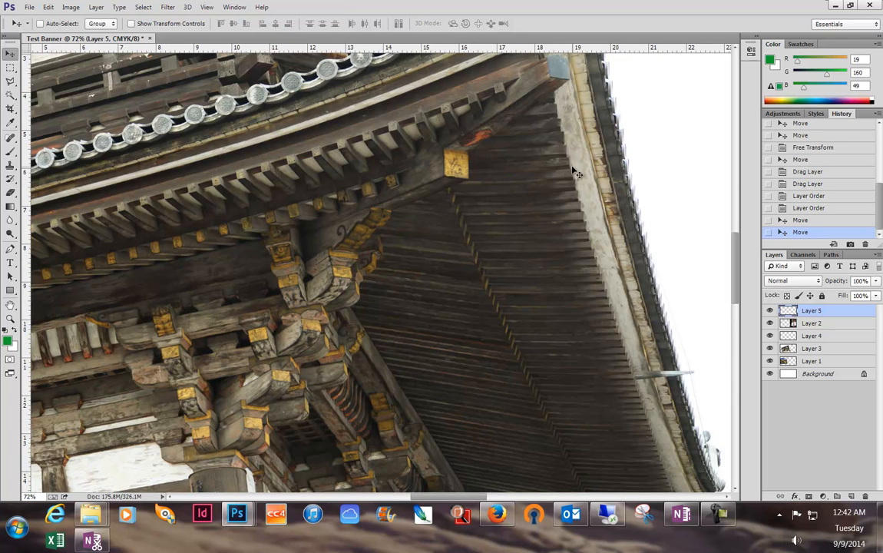
drag(572, 166, 364, 347)
drag(452, 211, 371, 360)
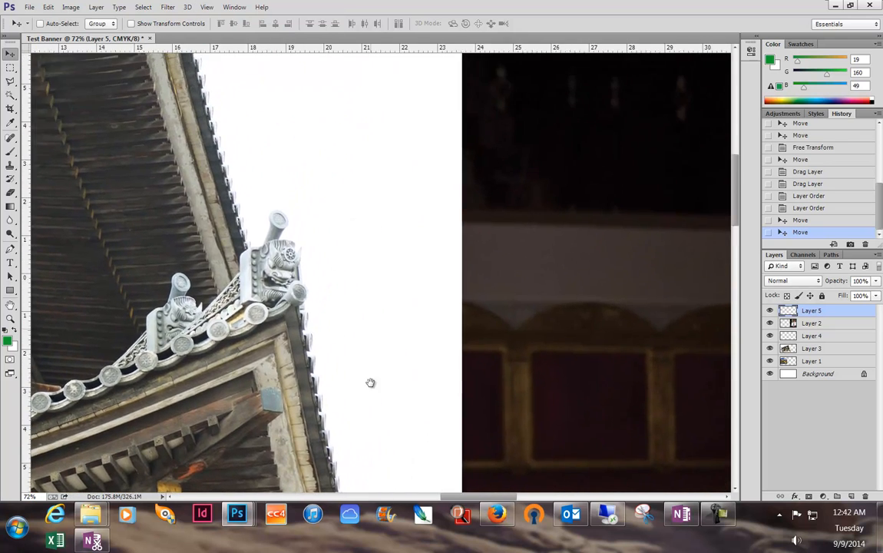
drag(342, 72, 364, 370)
key(ctrl+r)
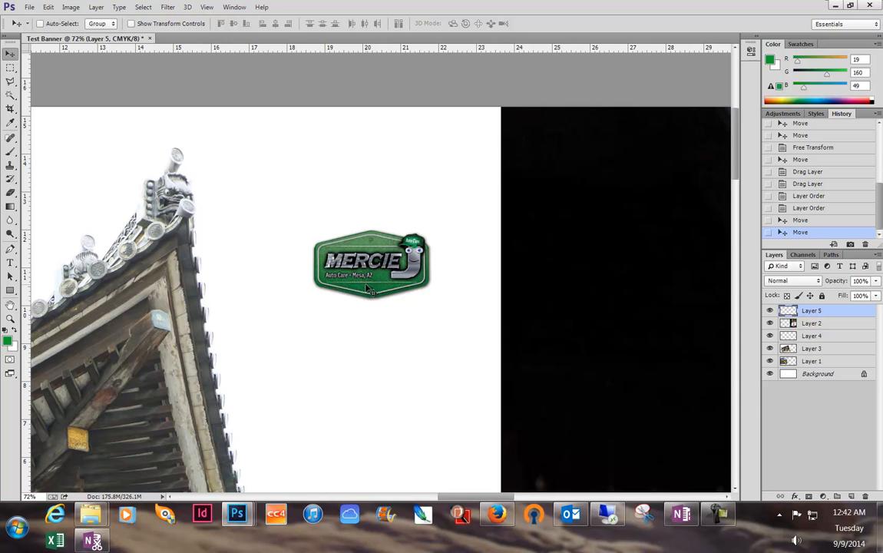
Step: Enlarge the logo with Free Transform from its lower-right corner and shift it left across the boundary between temple and portrait
scroll(377, 312, down, 1)
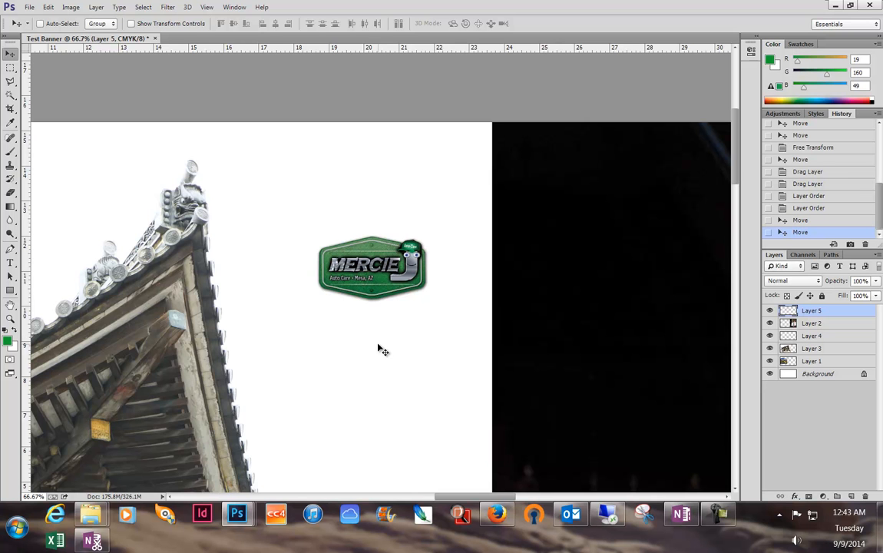
scroll(379, 342, down, 2)
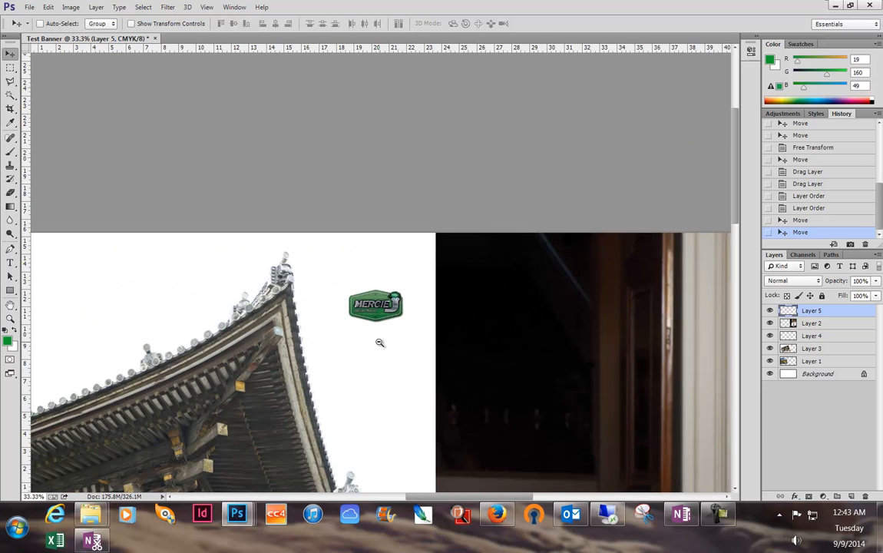
scroll(379, 342, down, 2)
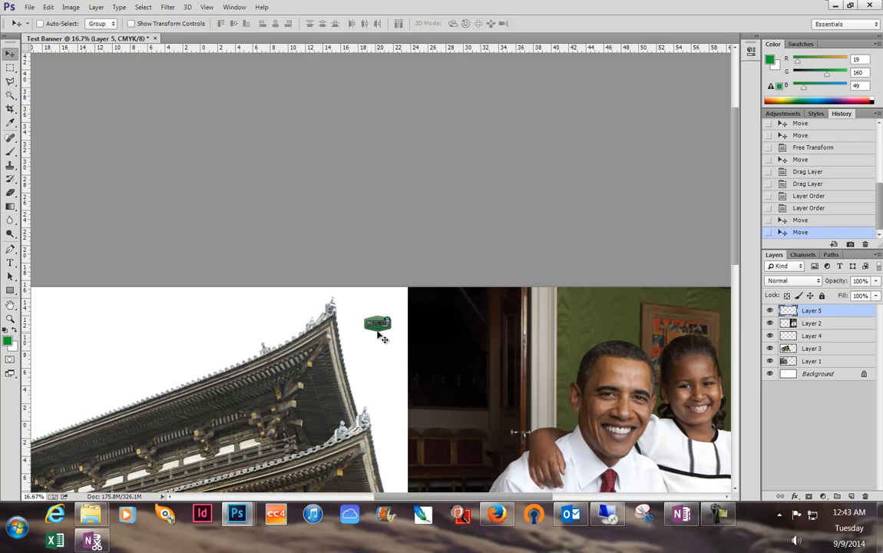
key(ctrl+t)
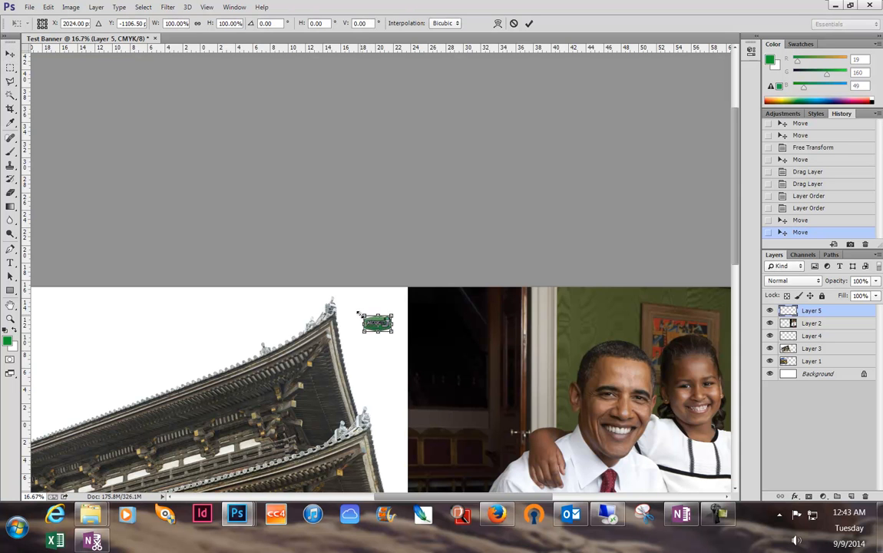
drag(393, 333, 599, 490)
key(Return)
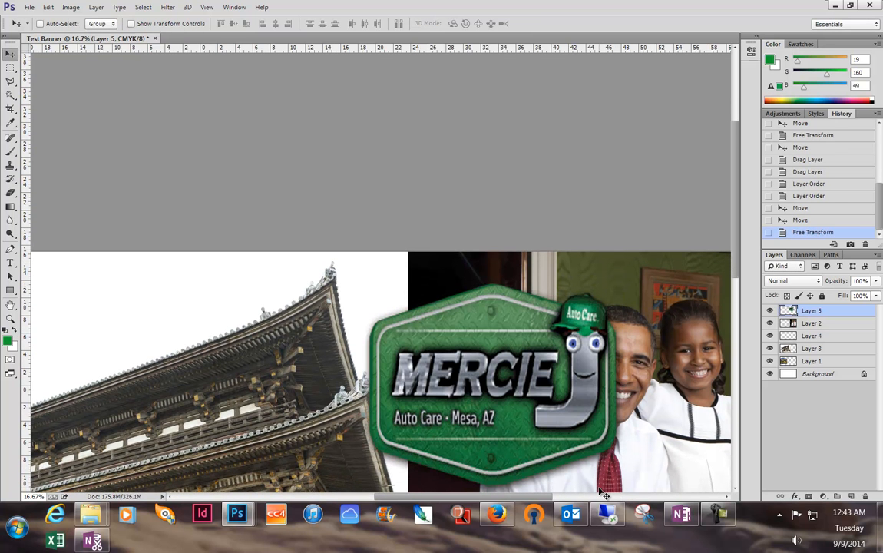
drag(489, 412, 401, 400)
Step: Enlarge the logo again to about 258% width and 206% height, and position it over the middle of the banner
scroll(551, 432, down, 5)
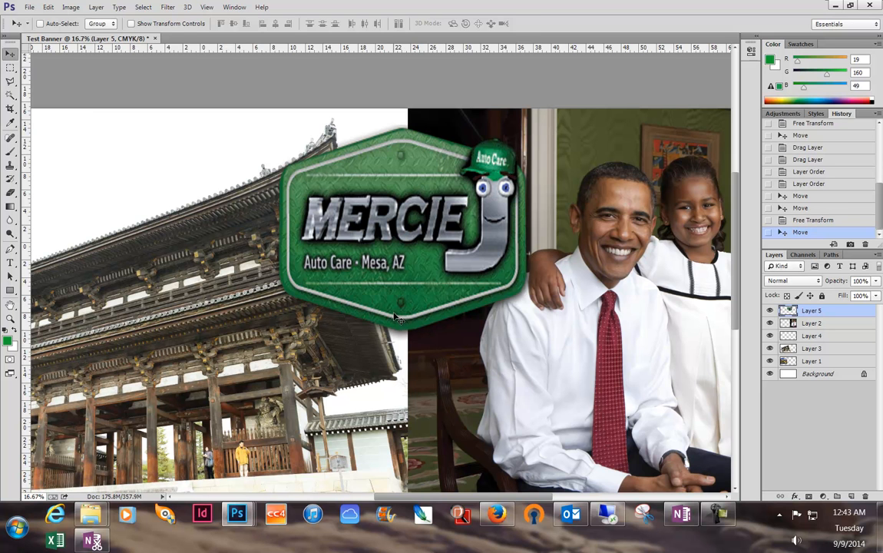
key(ctrl+t)
drag(274, 339, 46, 461)
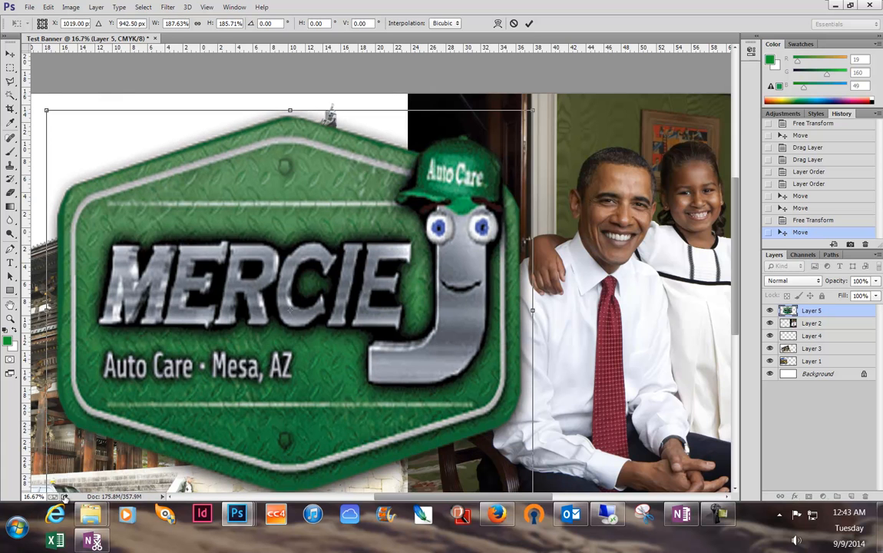
alt+click(92, 482)
alt+click(92, 475)
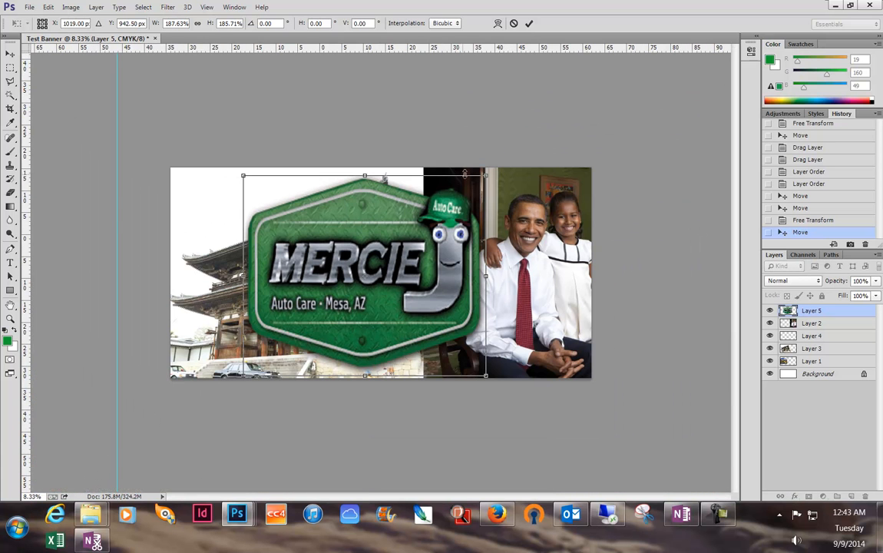
drag(485, 175, 577, 155)
drag(399, 242, 350, 262)
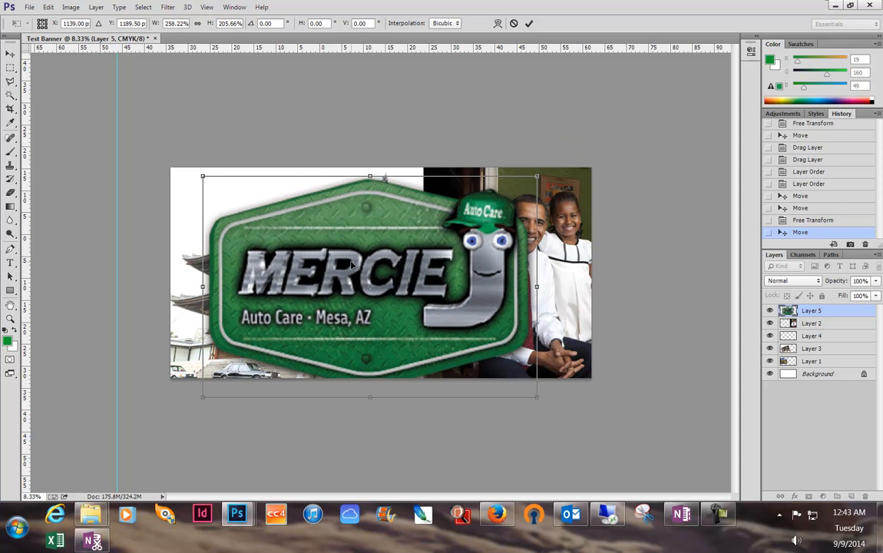
key(Return)
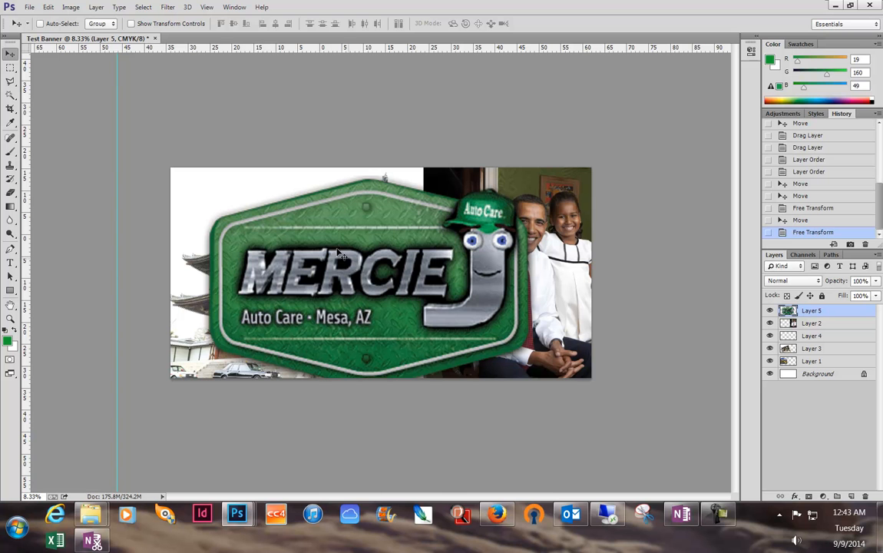
Step: Examine the enlarged logo's lettering and the "Auto Care" text at print size
click(206, 7)
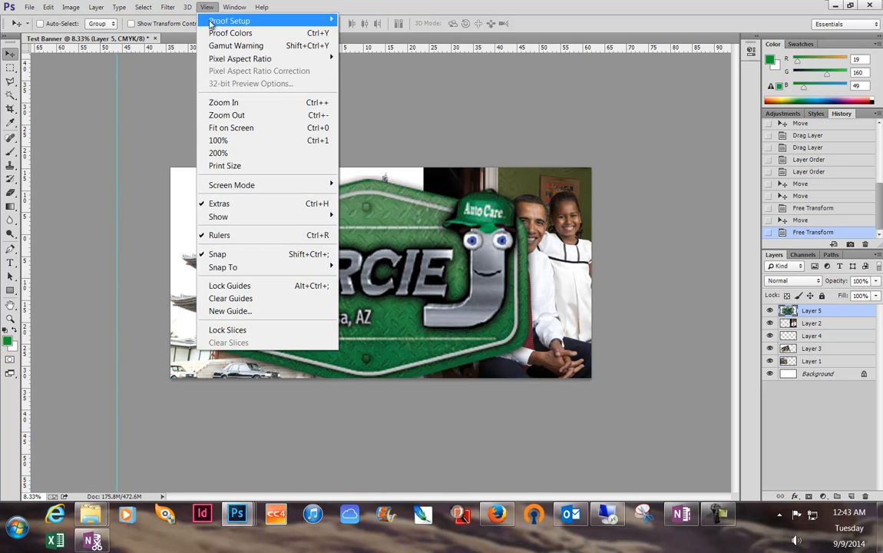
click(224, 166)
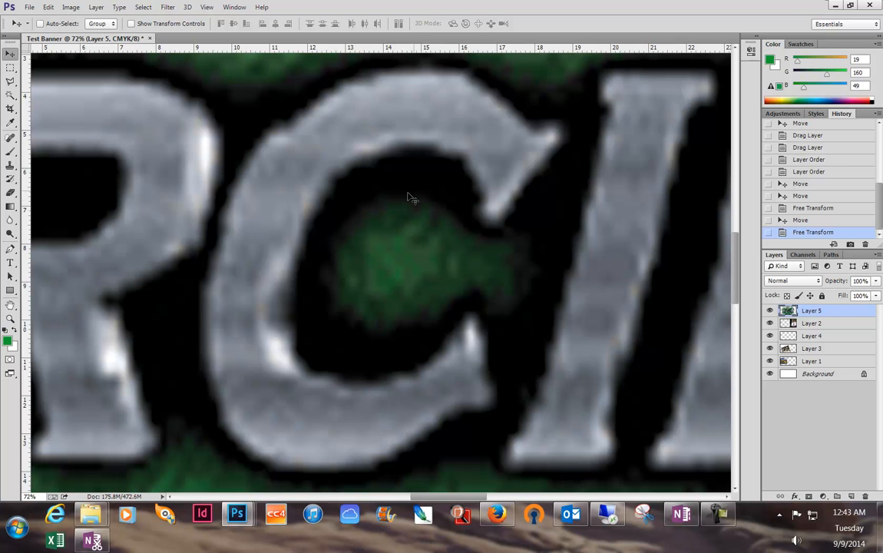
drag(399, 122, 625, 473)
drag(167, 335, 487, 231)
drag(284, 437, 480, 168)
drag(400, 295, 400, 199)
drag(317, 278, 271, 62)
drag(354, 351, 343, 297)
drag(445, 385, 358, 412)
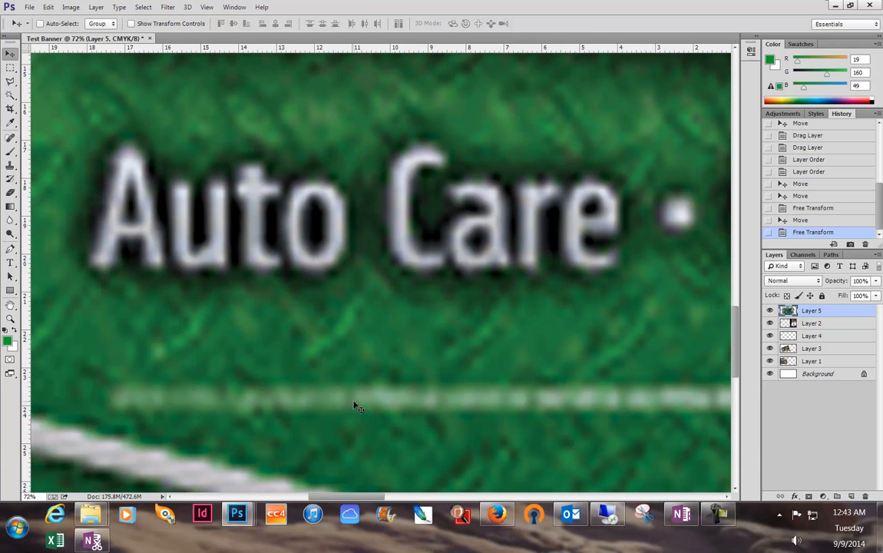
Step: Move the enlarged logo left to the banner's left edge so the family portrait is uncovered
alt+click(354, 401)
alt+click(354, 402)
alt+click(354, 402)
alt+click(354, 401)
alt+click(354, 402)
alt+click(354, 401)
drag(428, 321, 381, 302)
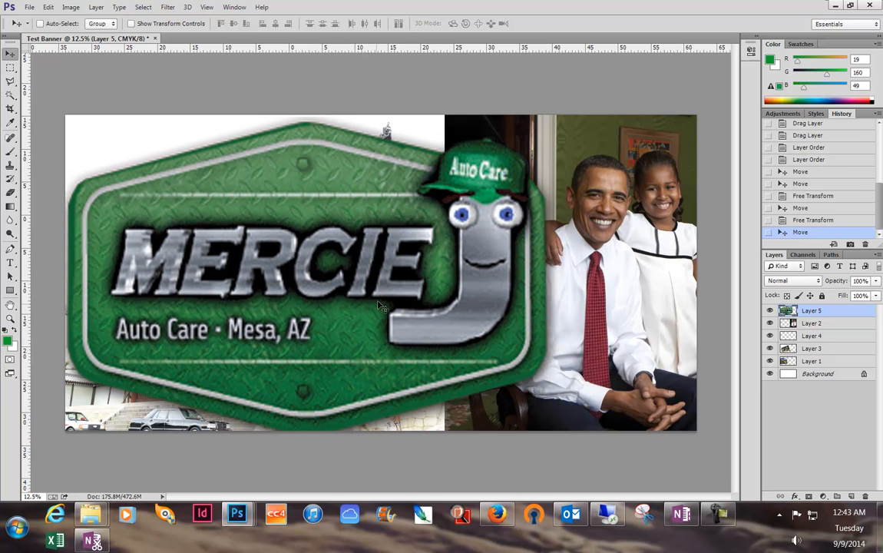